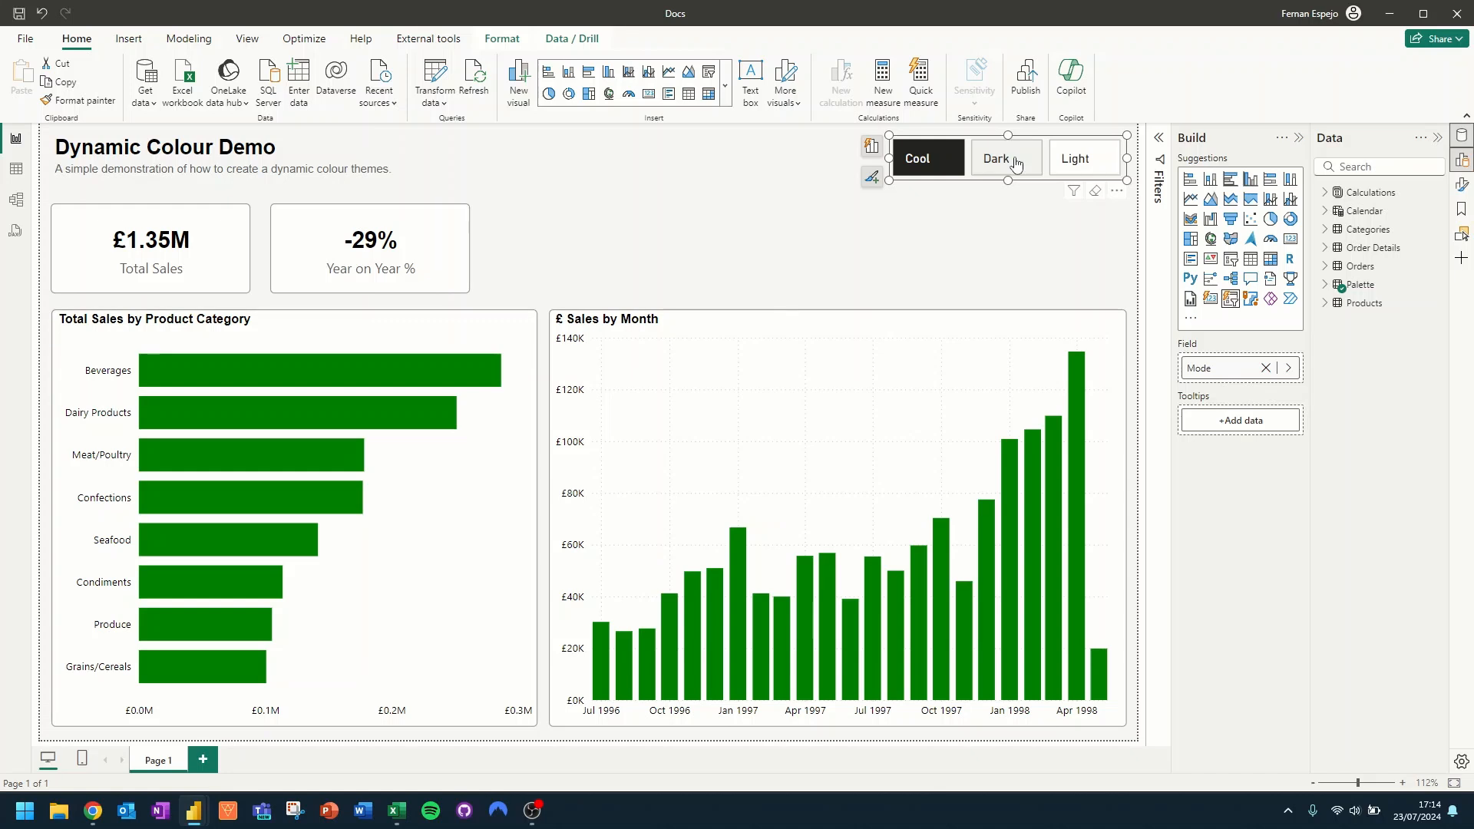
Step: Switch the finished demo report's Mode slicer to Dark and to Light to preview the colour themes
click(1022, 167)
click(1076, 168)
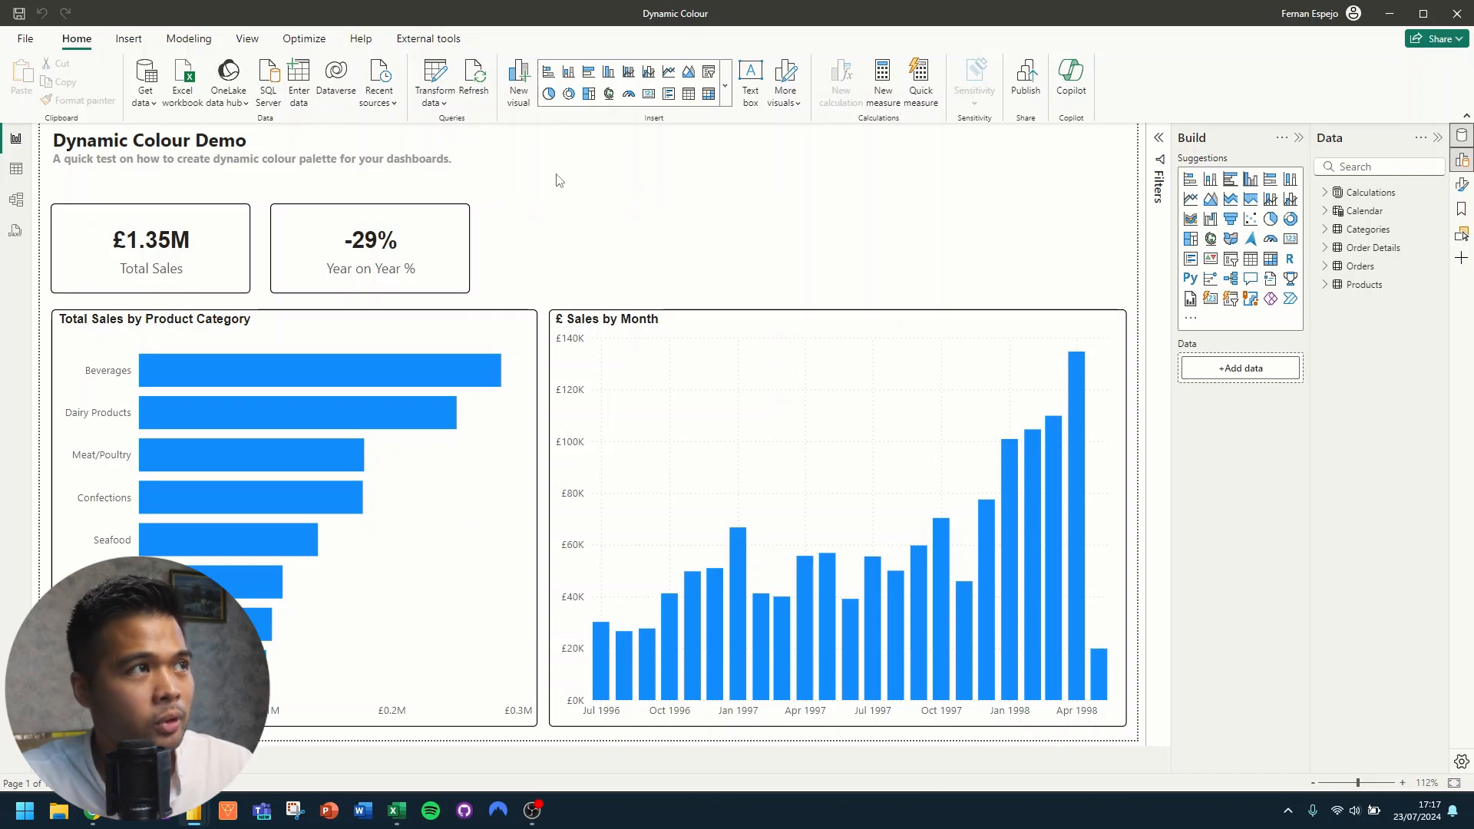
Step: Look over the Dynamic Colour report's title text box, both cards and the two bar charts by selecting each one
click(355, 129)
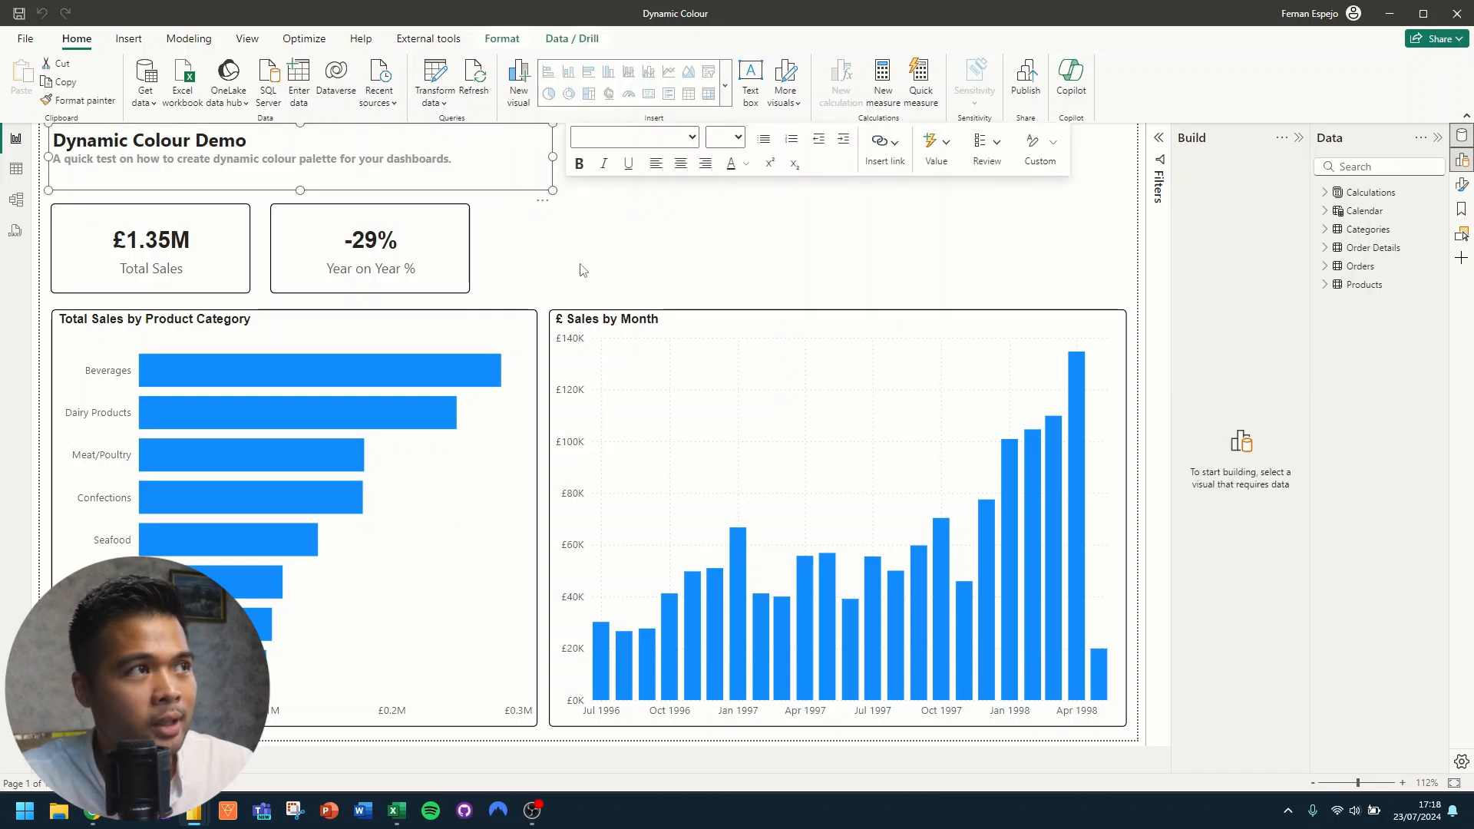
click(218, 265)
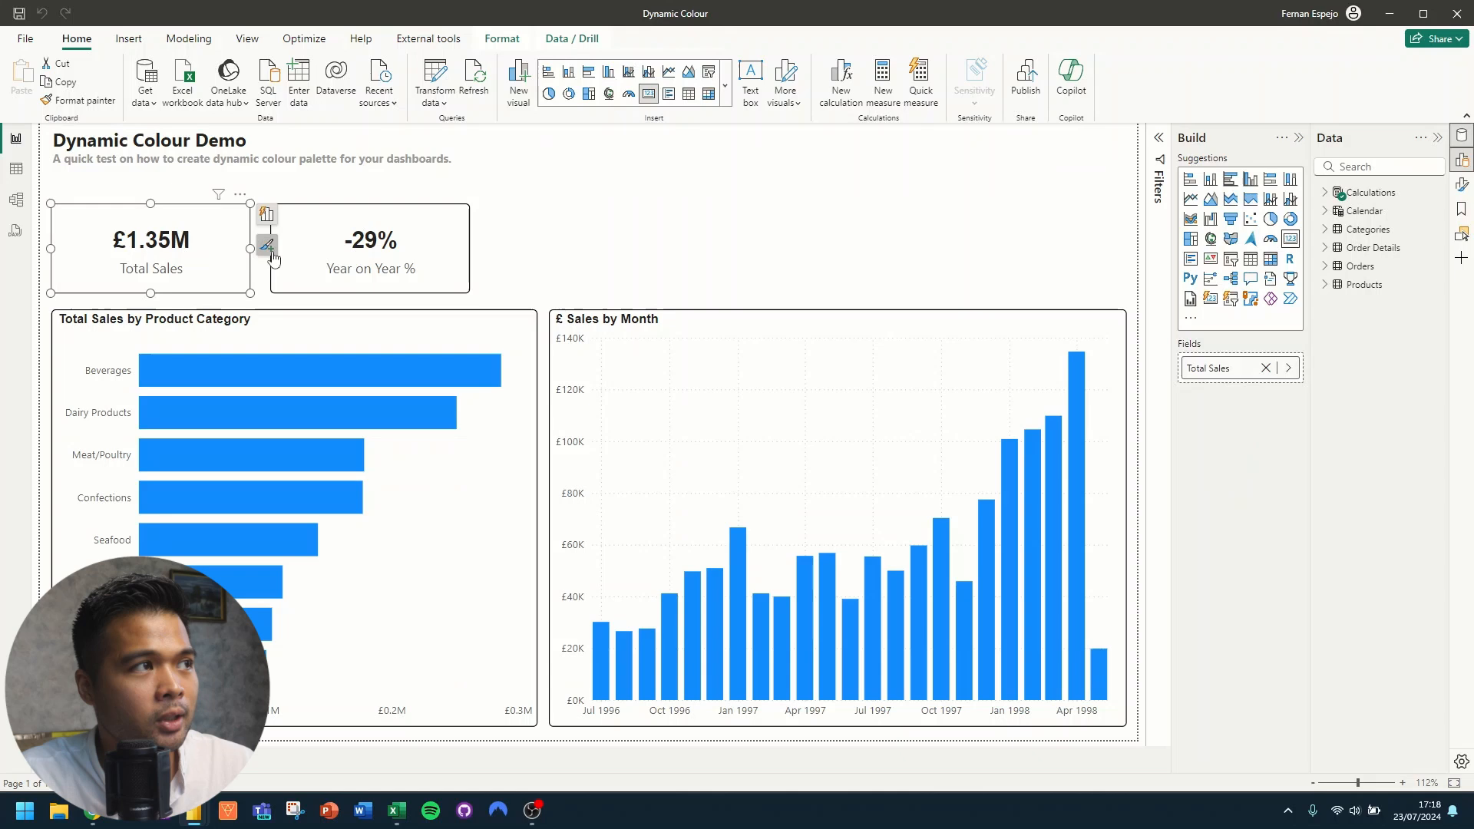
click(342, 246)
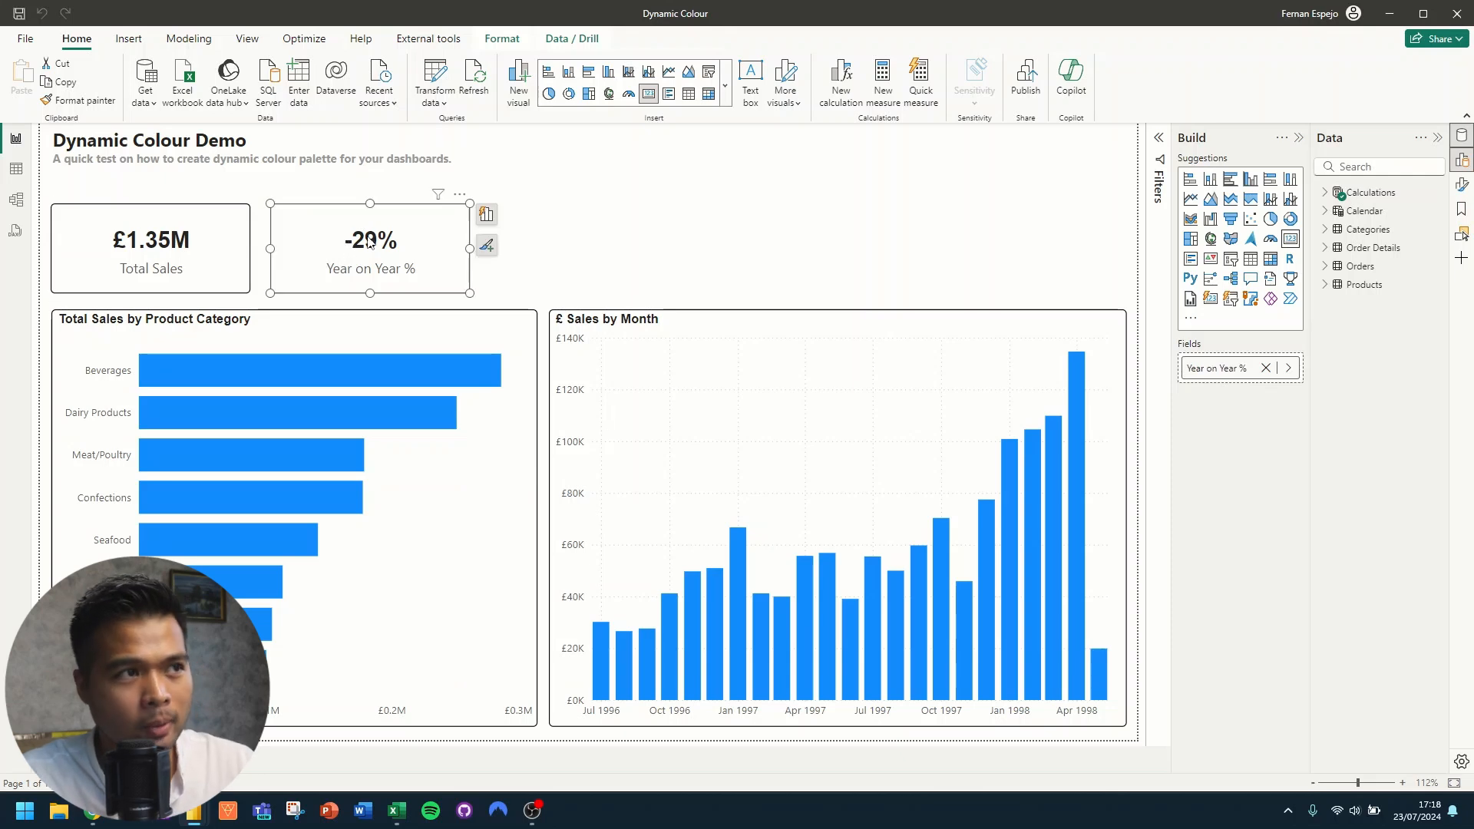
click(547, 286)
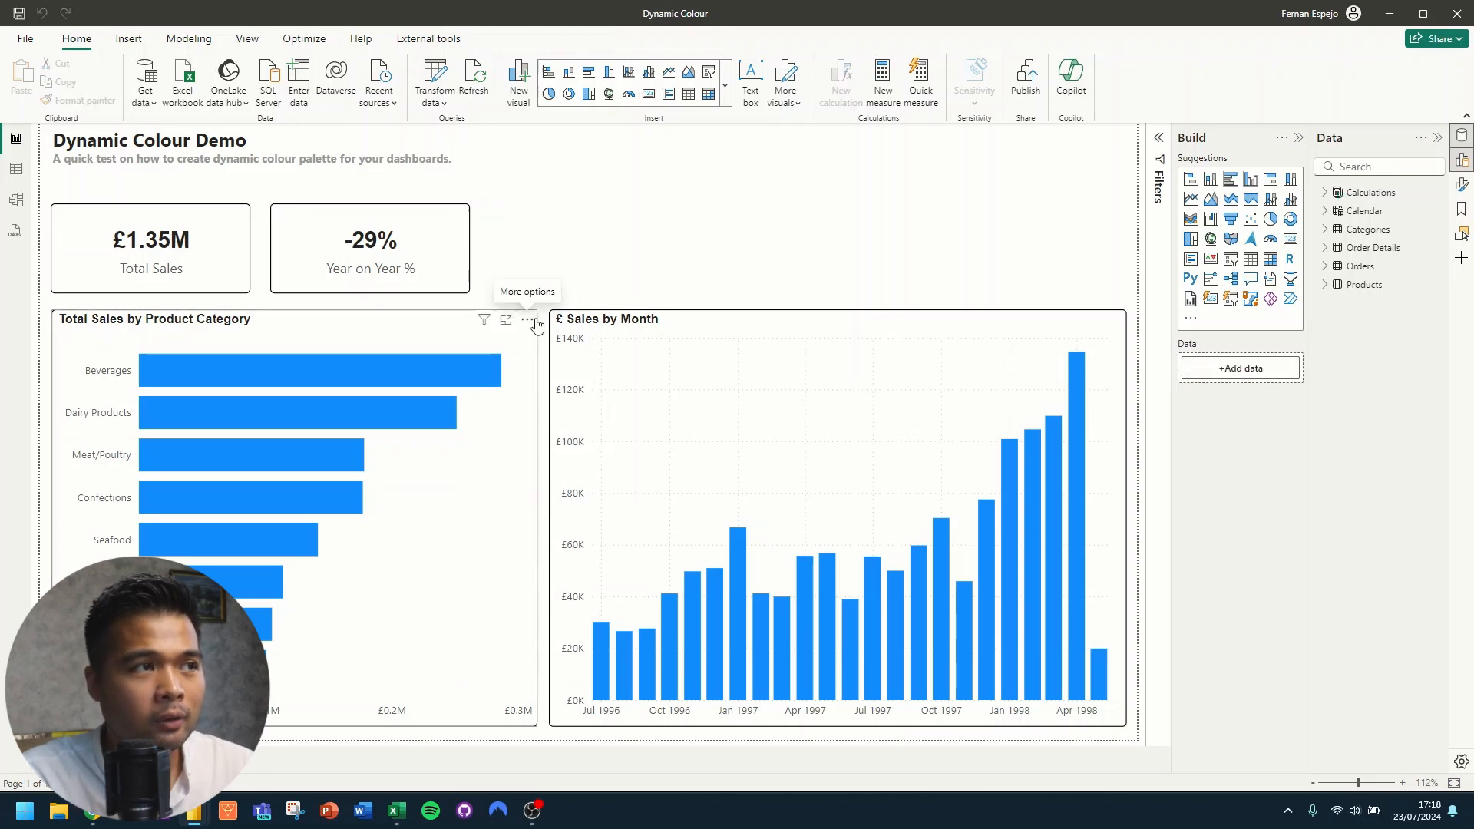
click(536, 341)
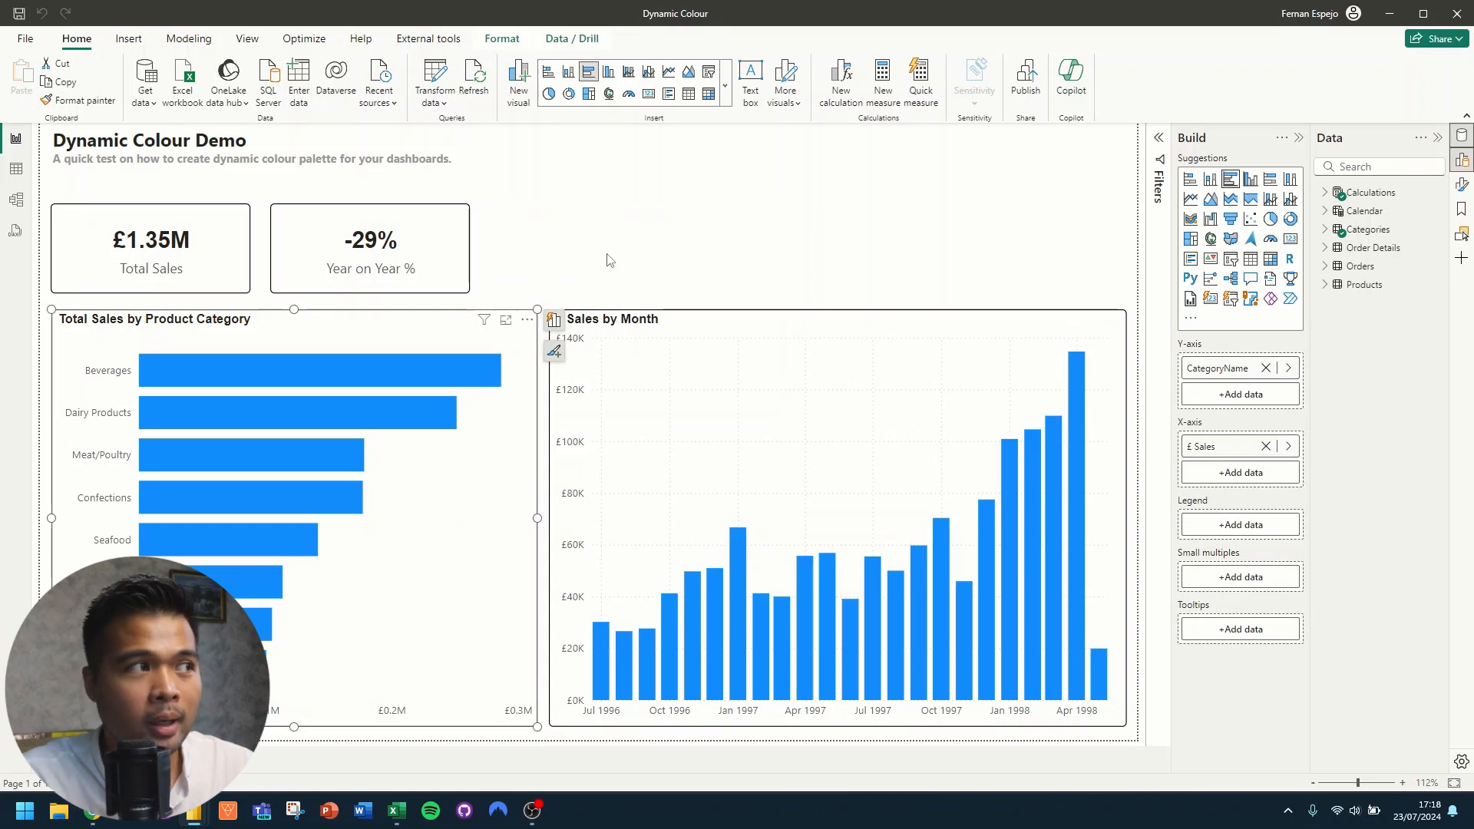
click(641, 326)
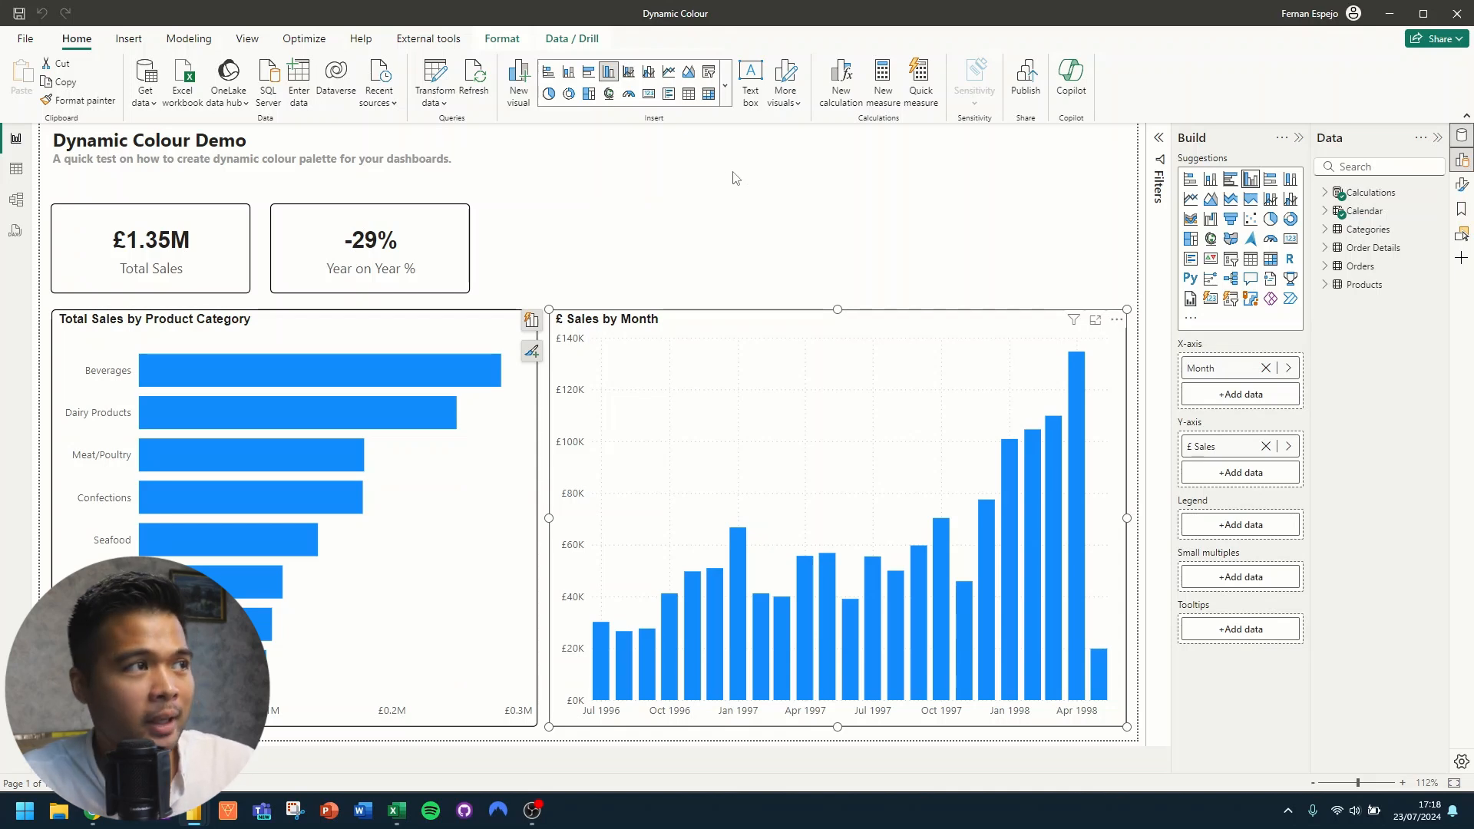
Step: Set the Total Sales card's callout value colour to blue and back to black
click(207, 257)
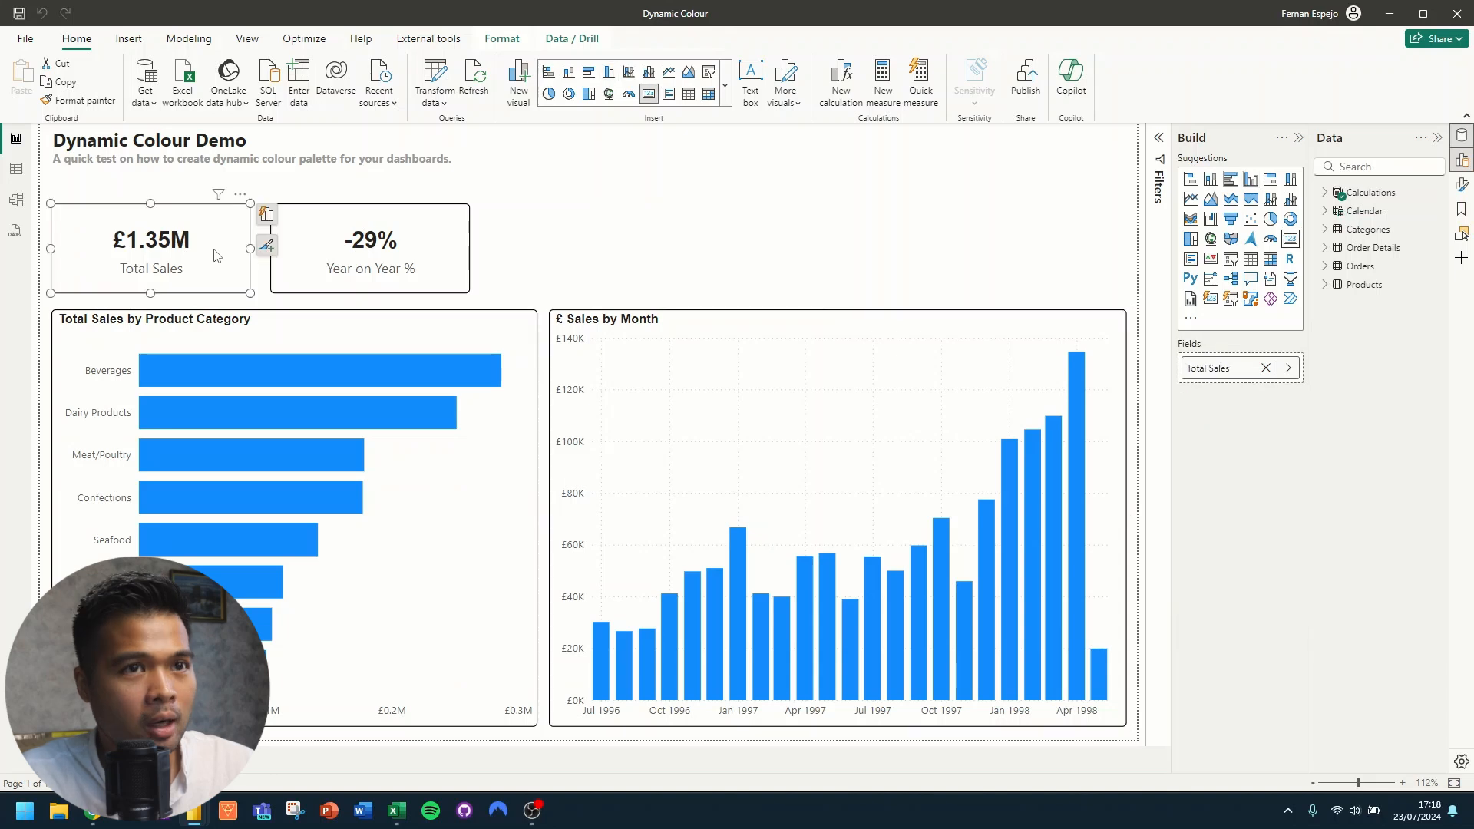
click(1462, 184)
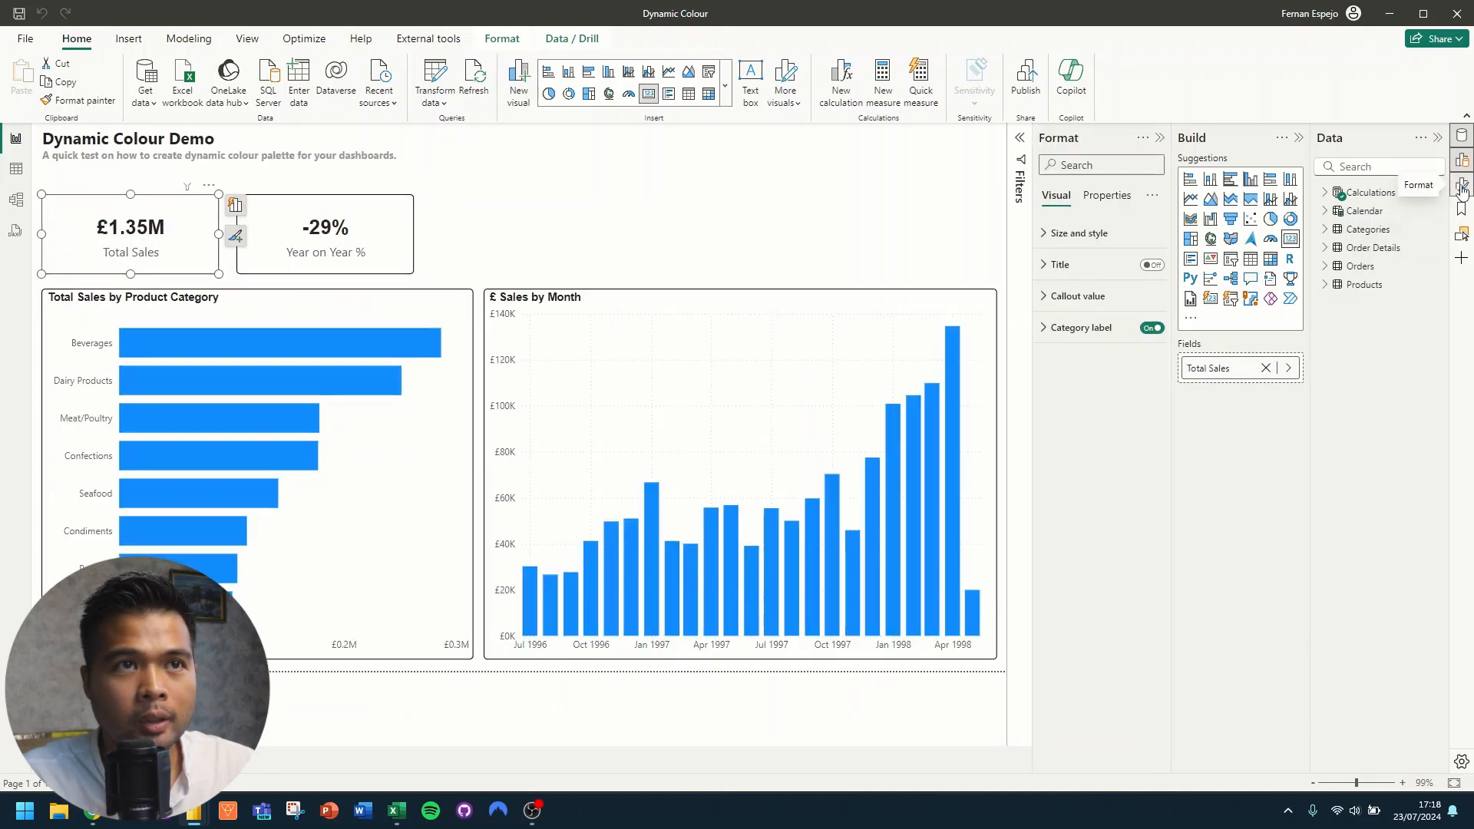
click(1110, 301)
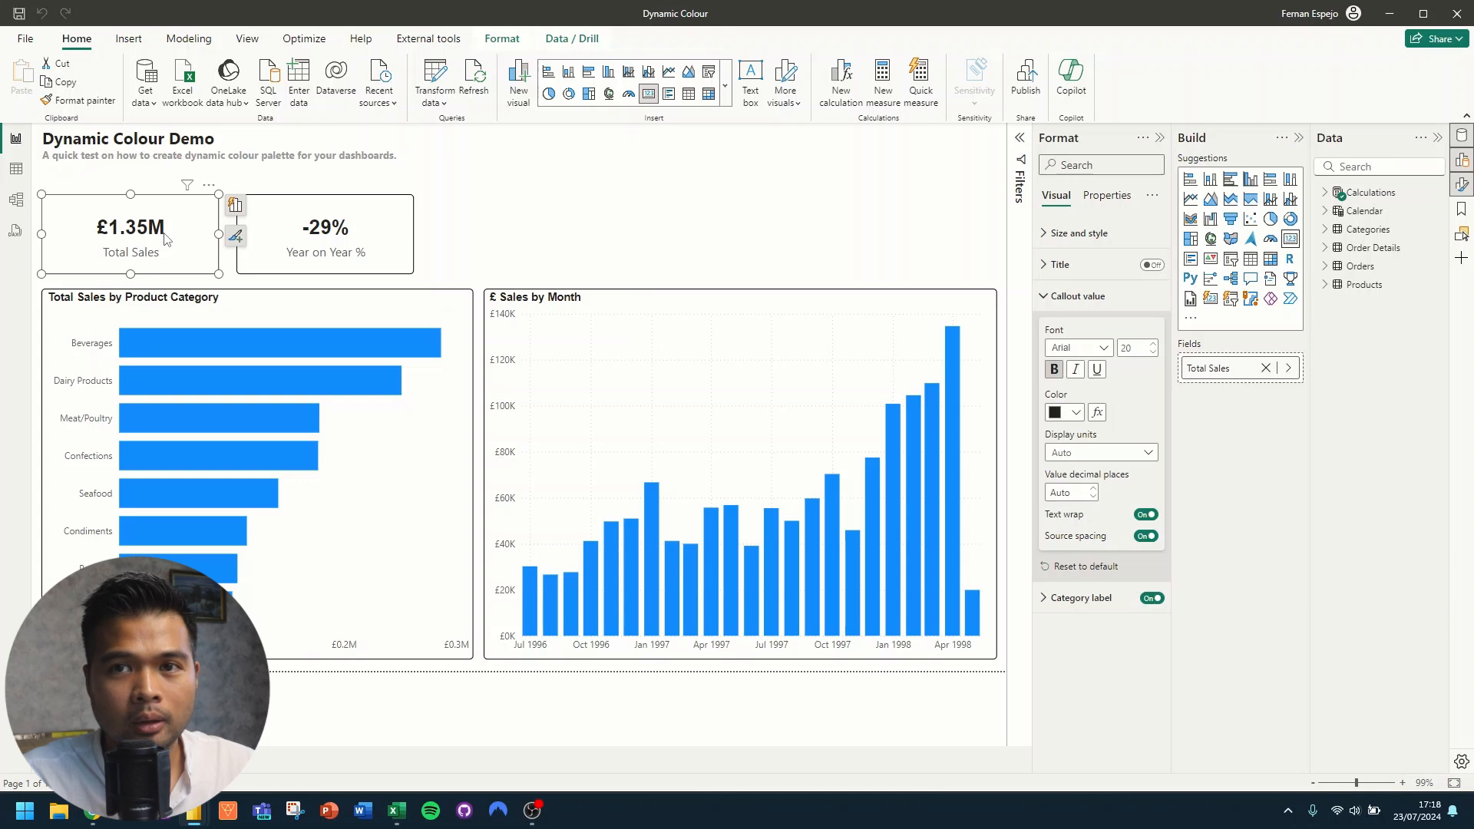
click(1075, 415)
click(1107, 466)
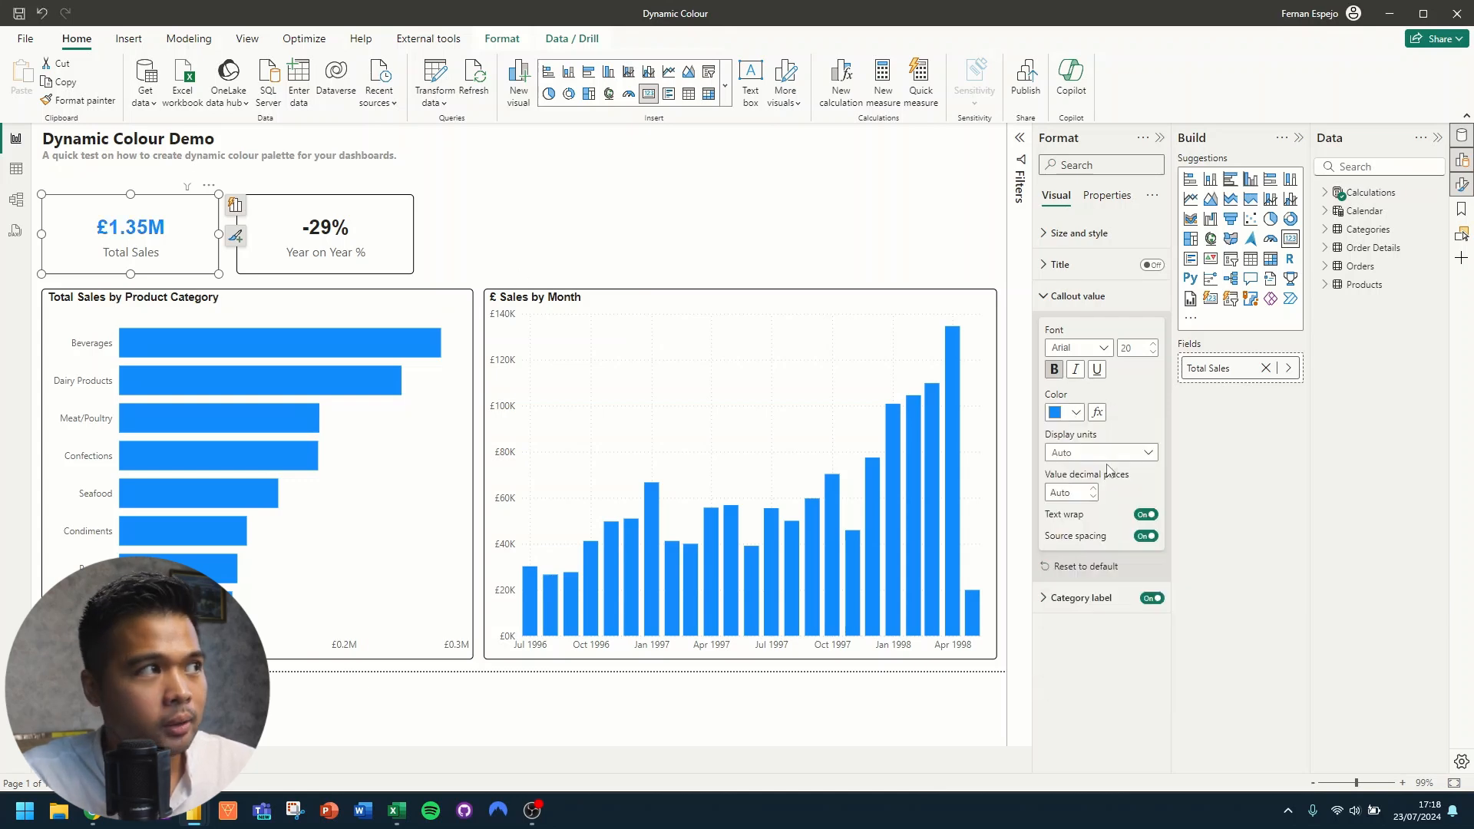
click(1075, 412)
click(1094, 466)
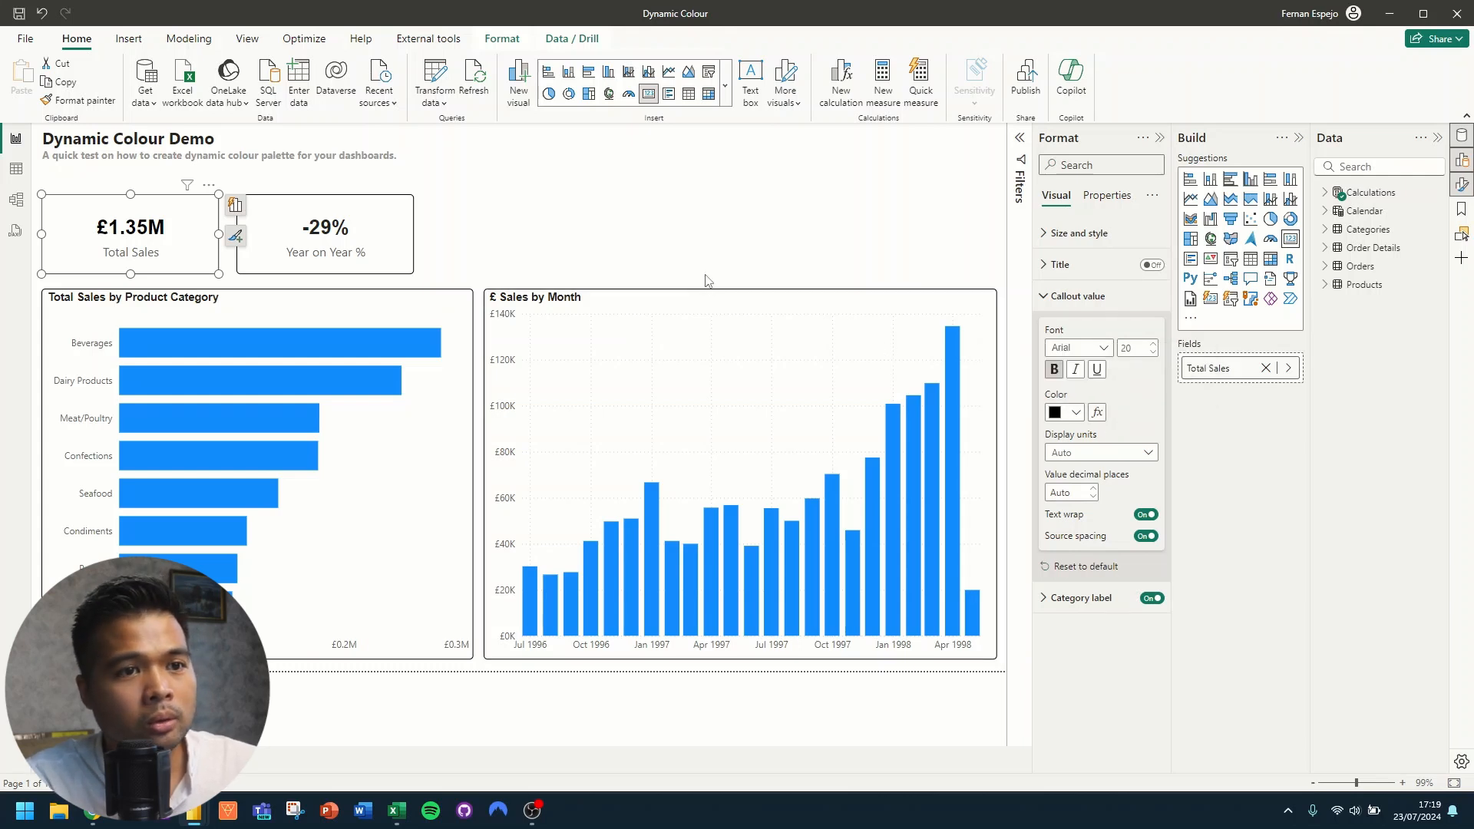
Step: Set the page's canvas background to black with 0% transparency
click(736, 217)
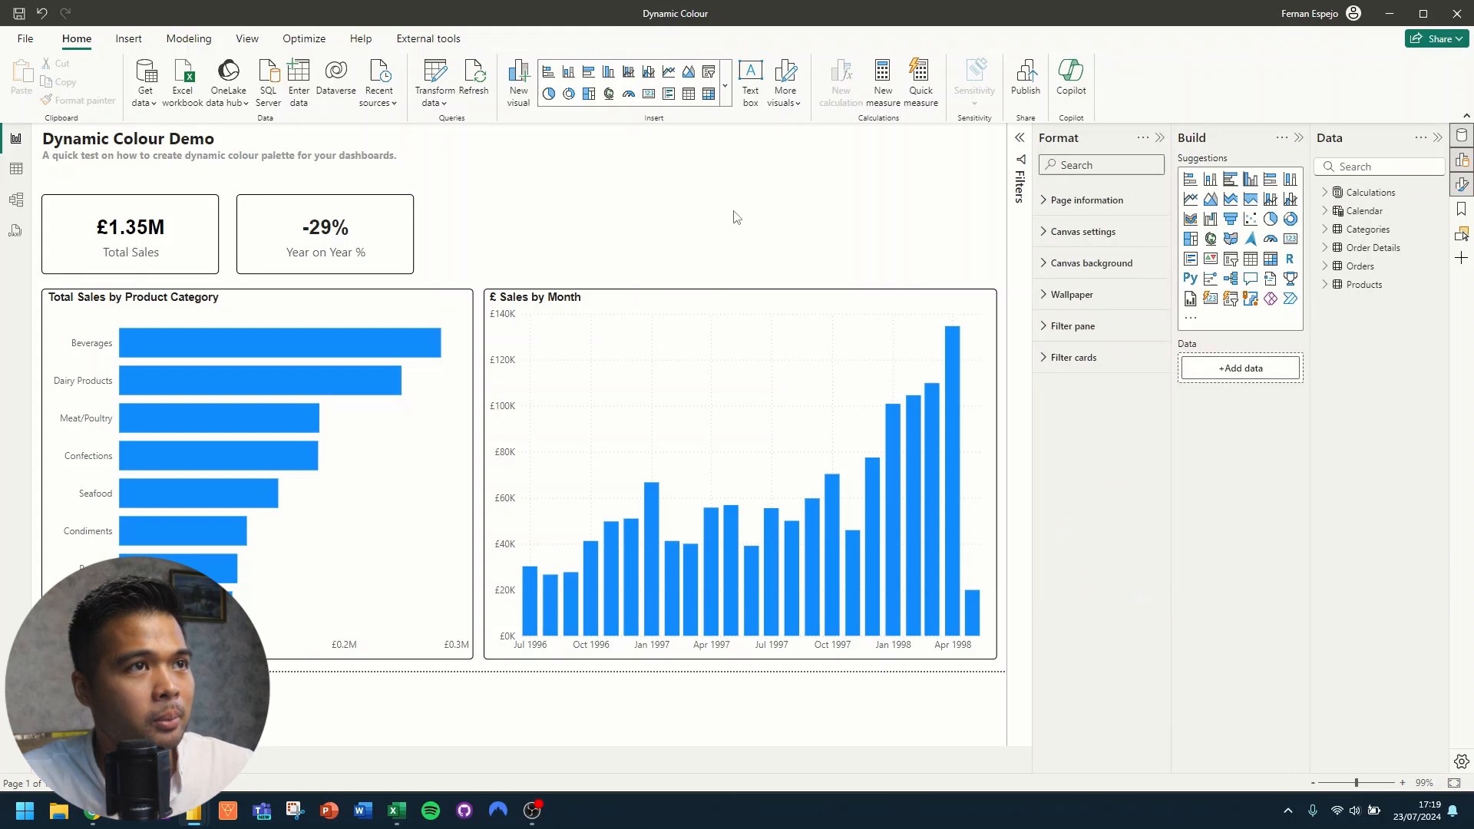
click(1096, 264)
click(1075, 315)
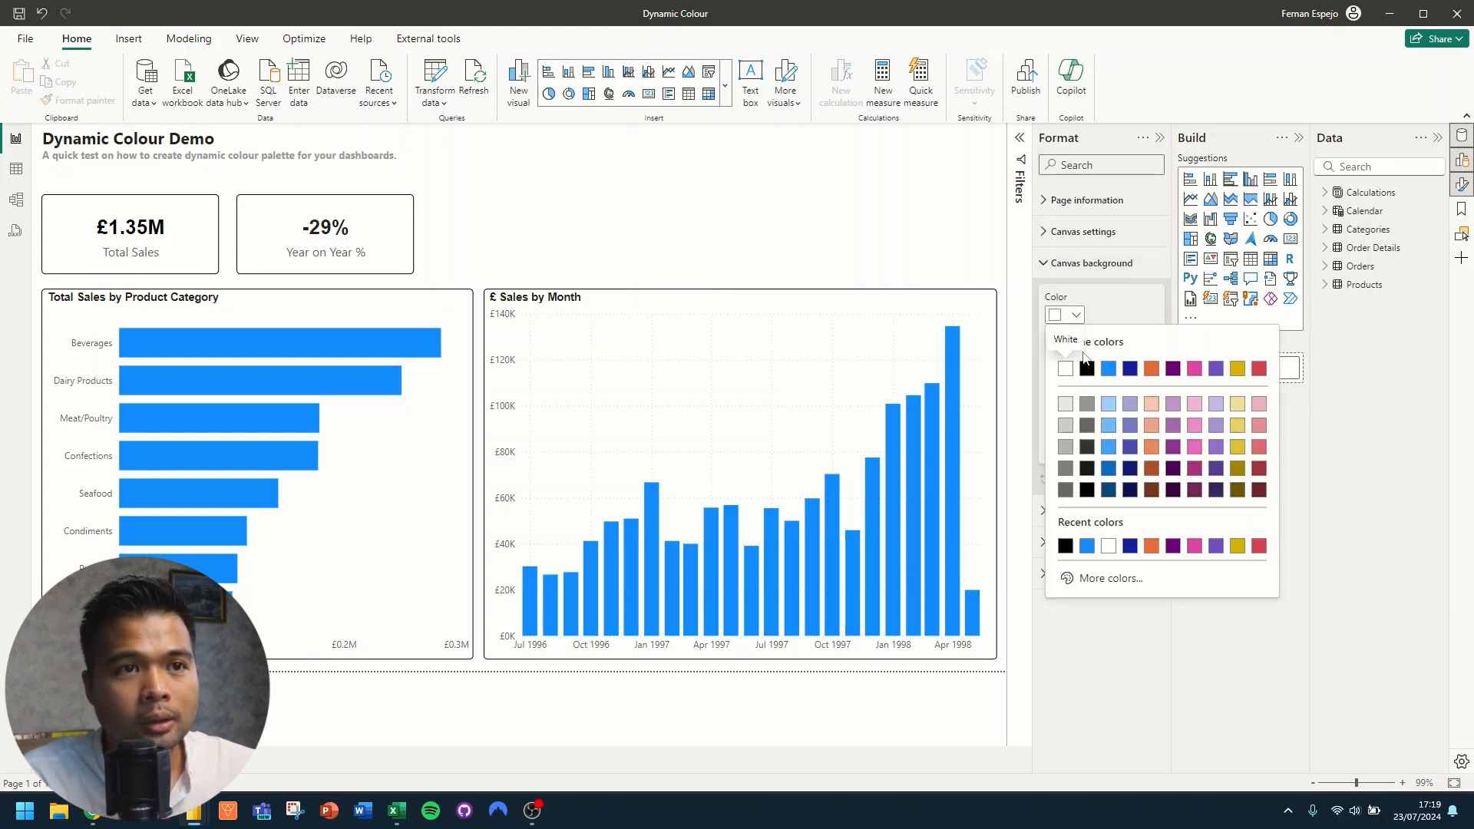
click(1087, 369)
click(1075, 315)
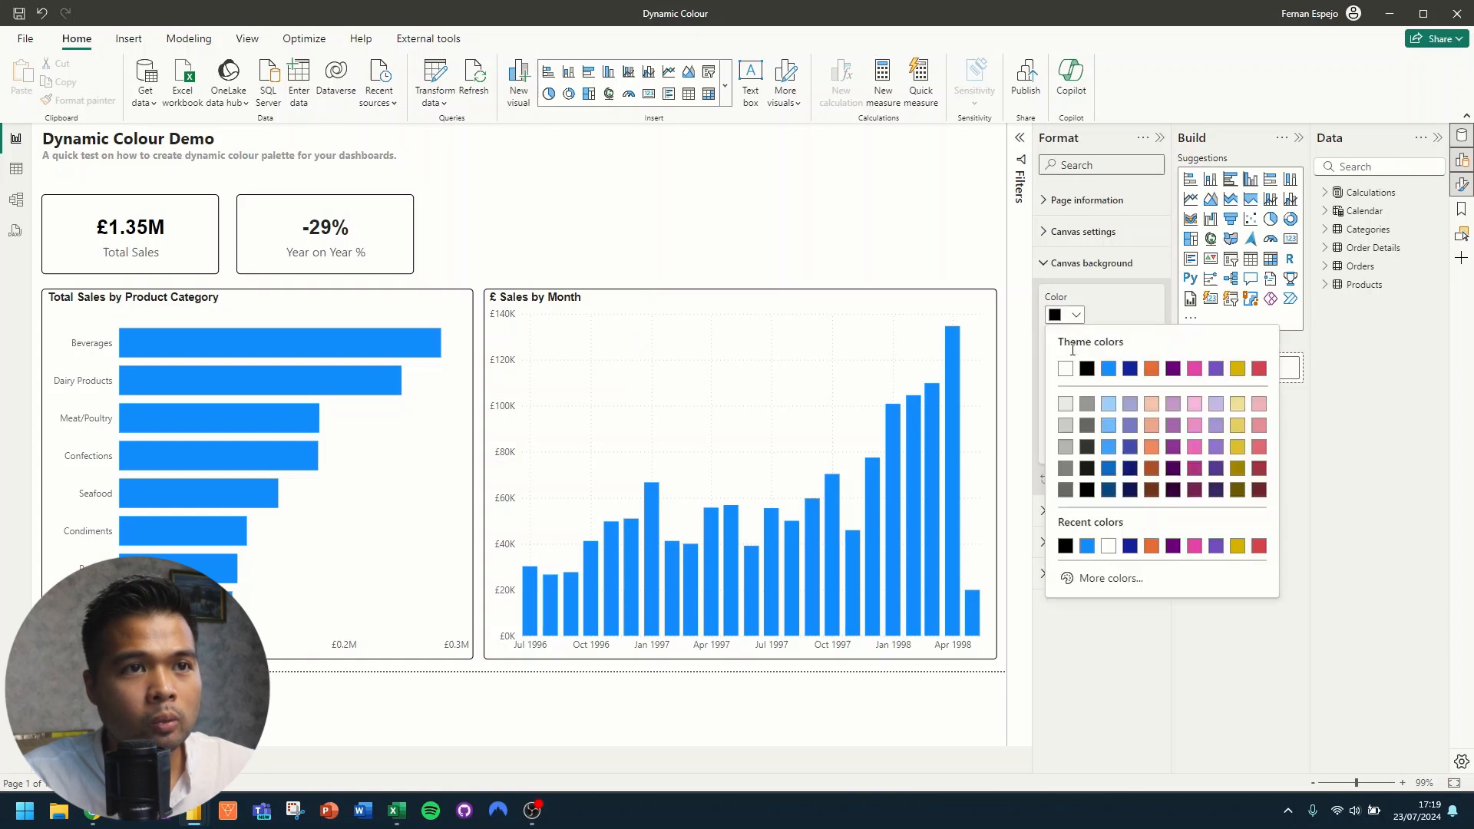
click(1066, 369)
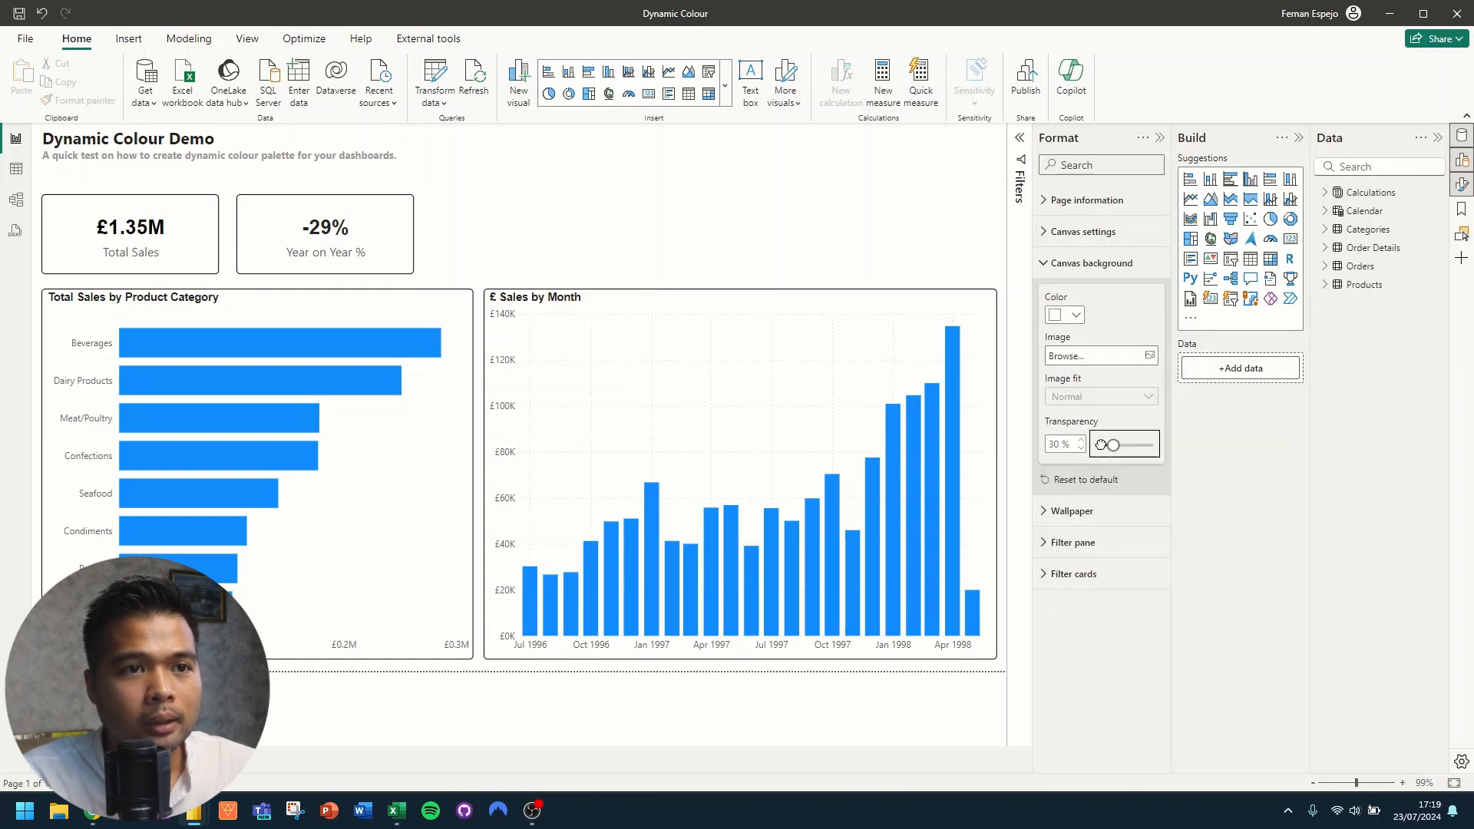
click(1075, 316)
click(1087, 370)
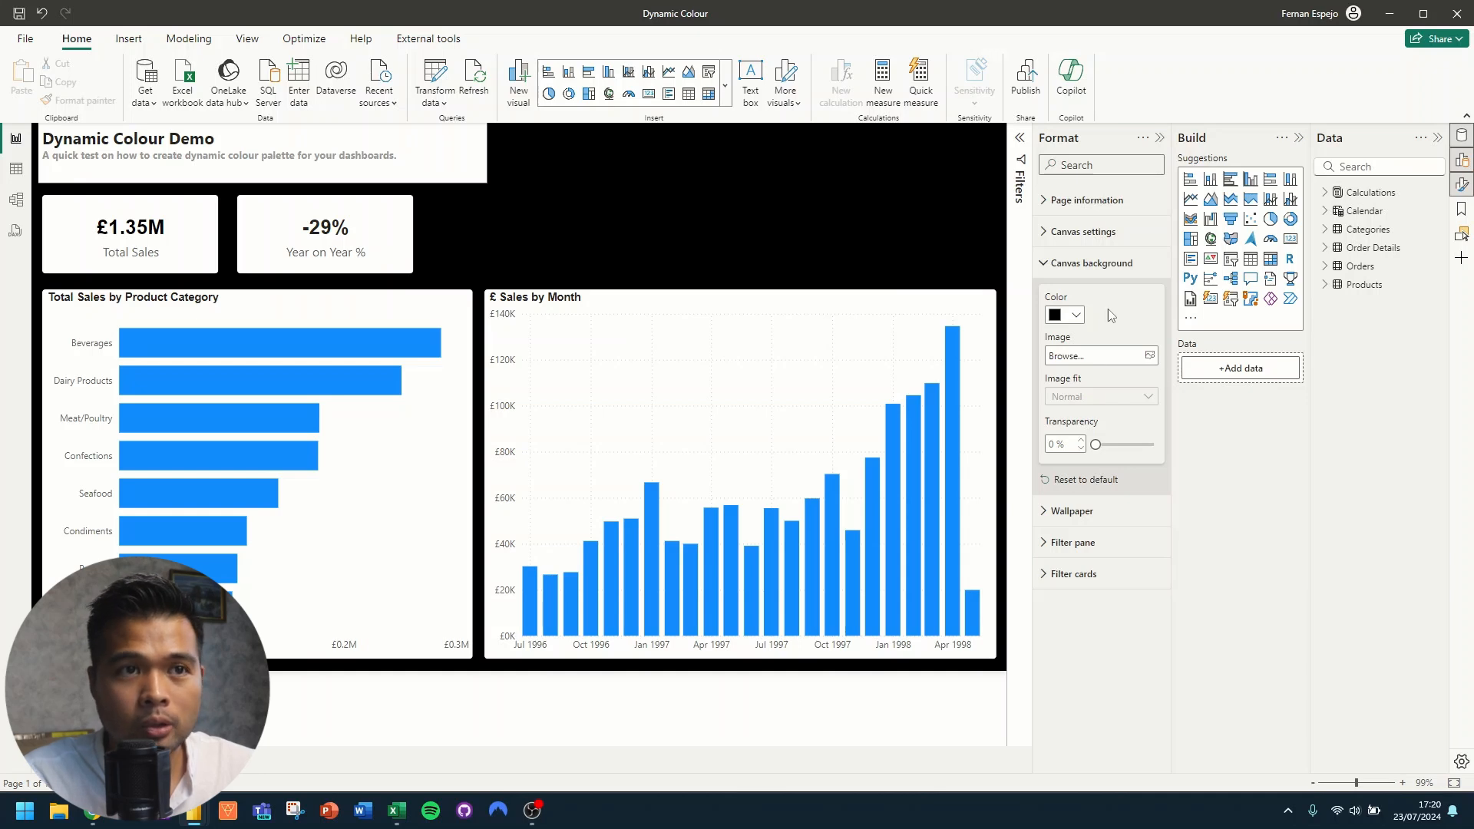
Step: Return the canvas background to white with 100% transparency
click(1078, 318)
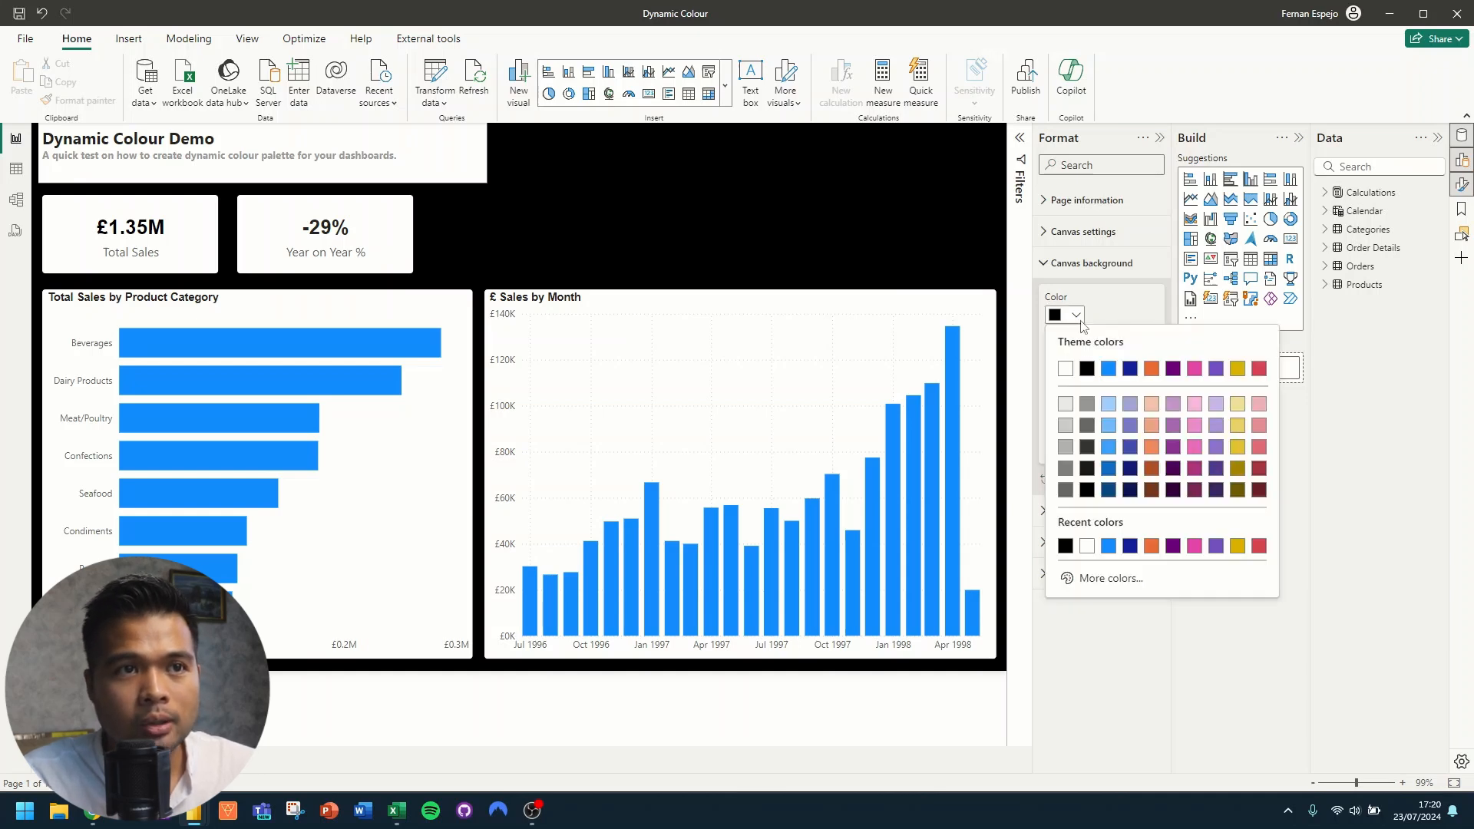
click(1066, 372)
drag(1098, 445, 1153, 445)
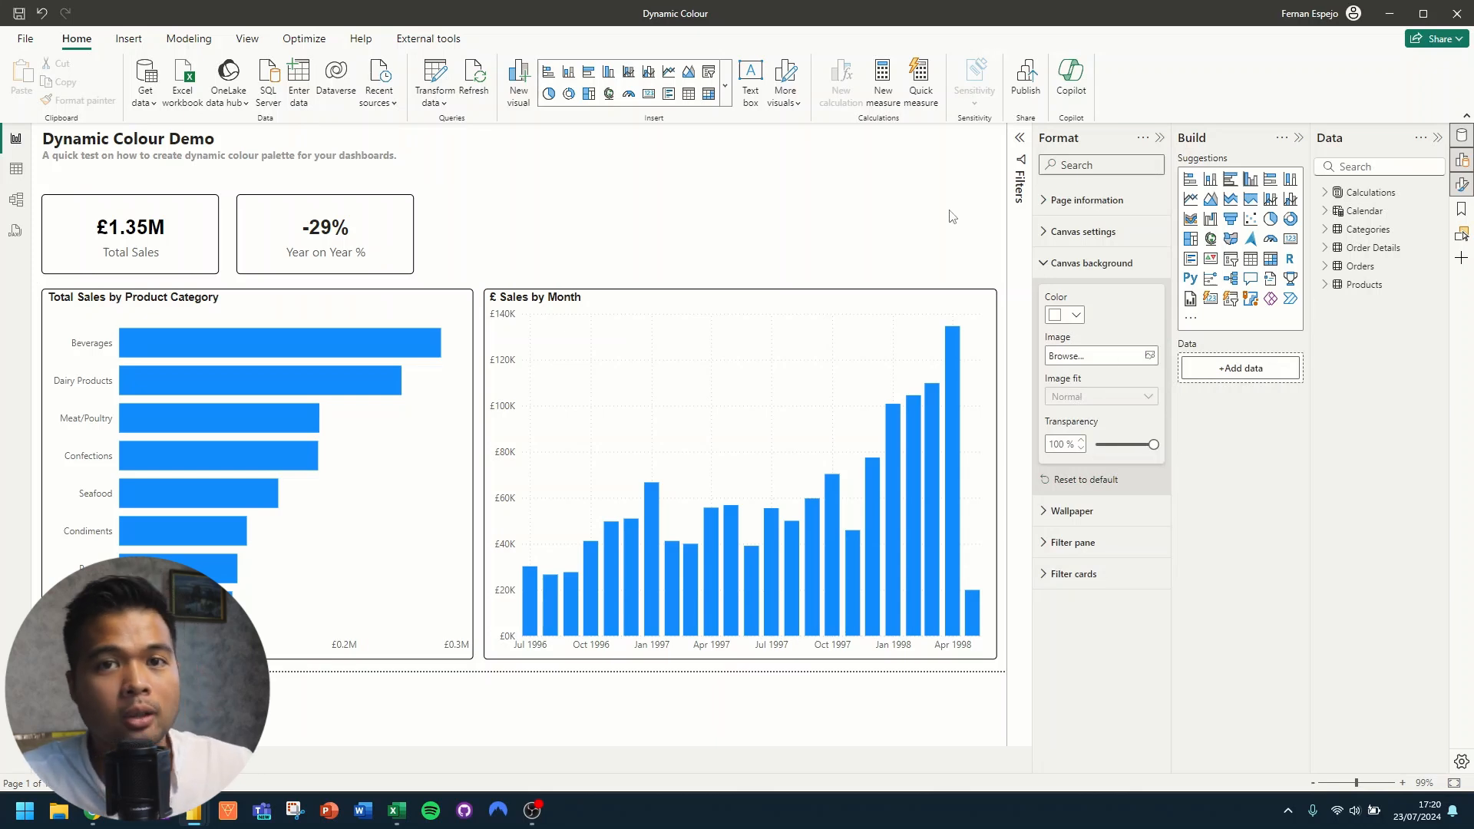
Step: View the font colour options for the "Dynamic Colour Demo" title text without changing its colour
click(282, 131)
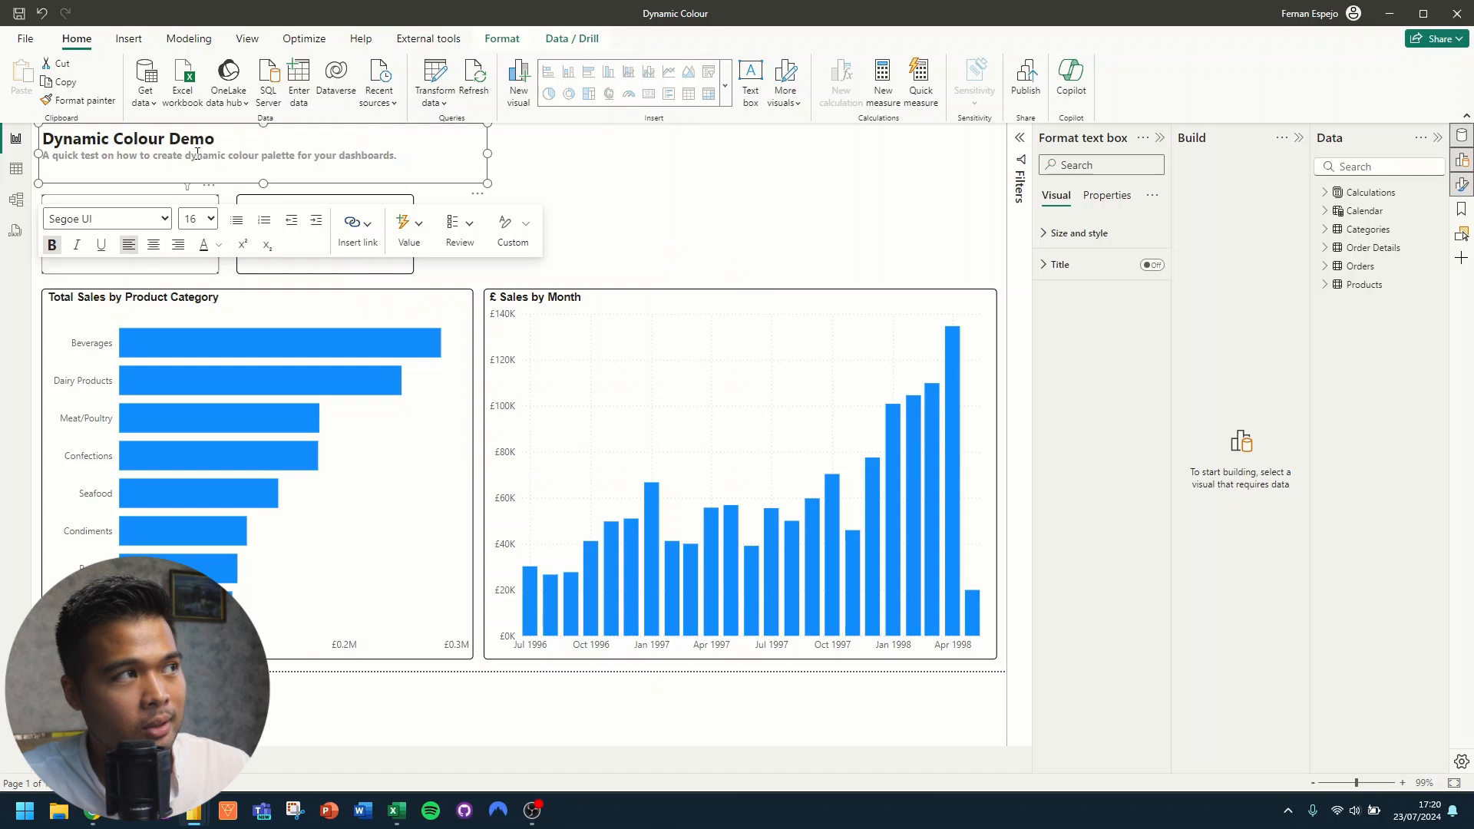
drag(216, 139, 46, 145)
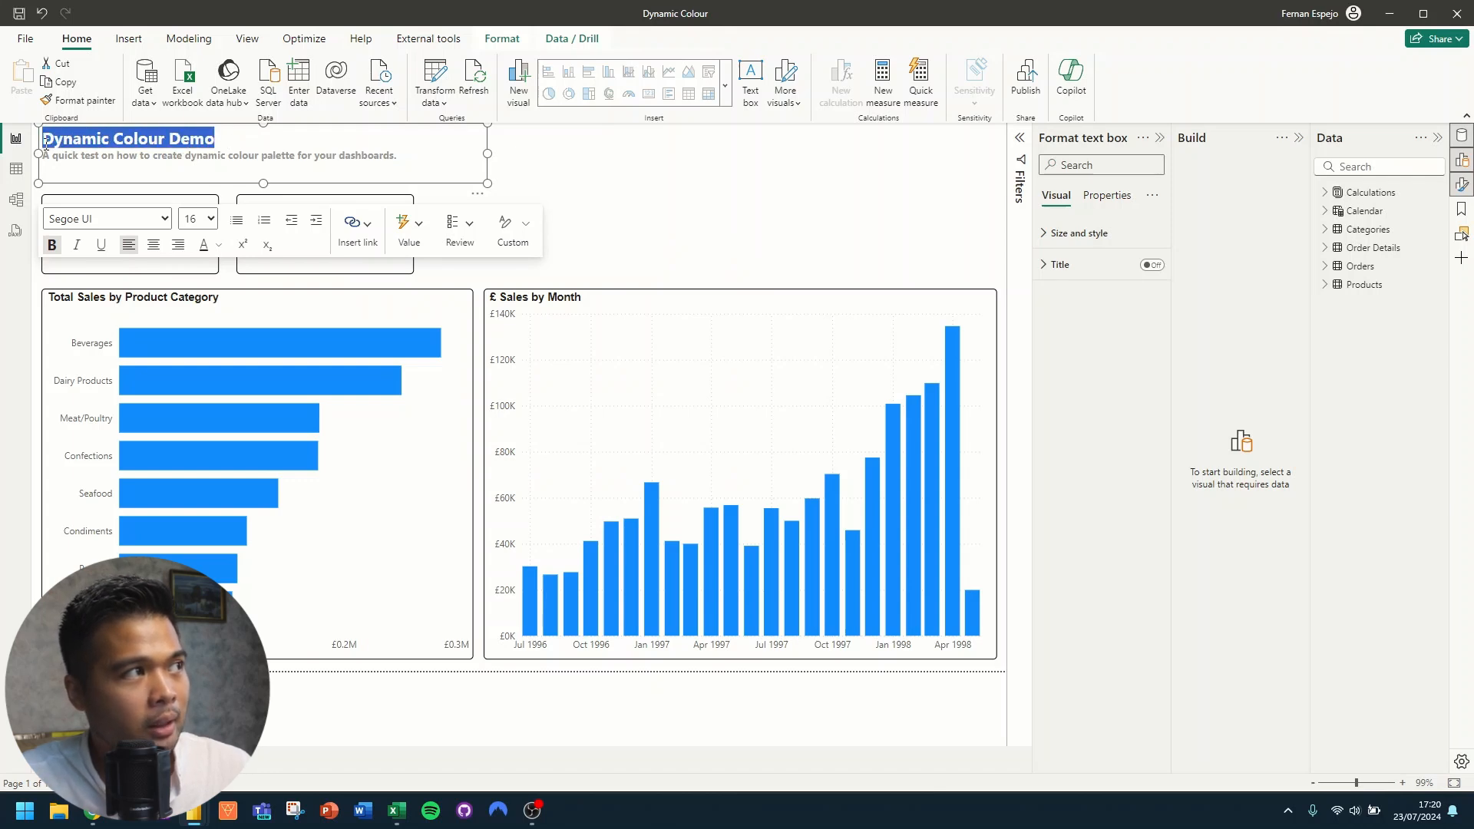
click(220, 247)
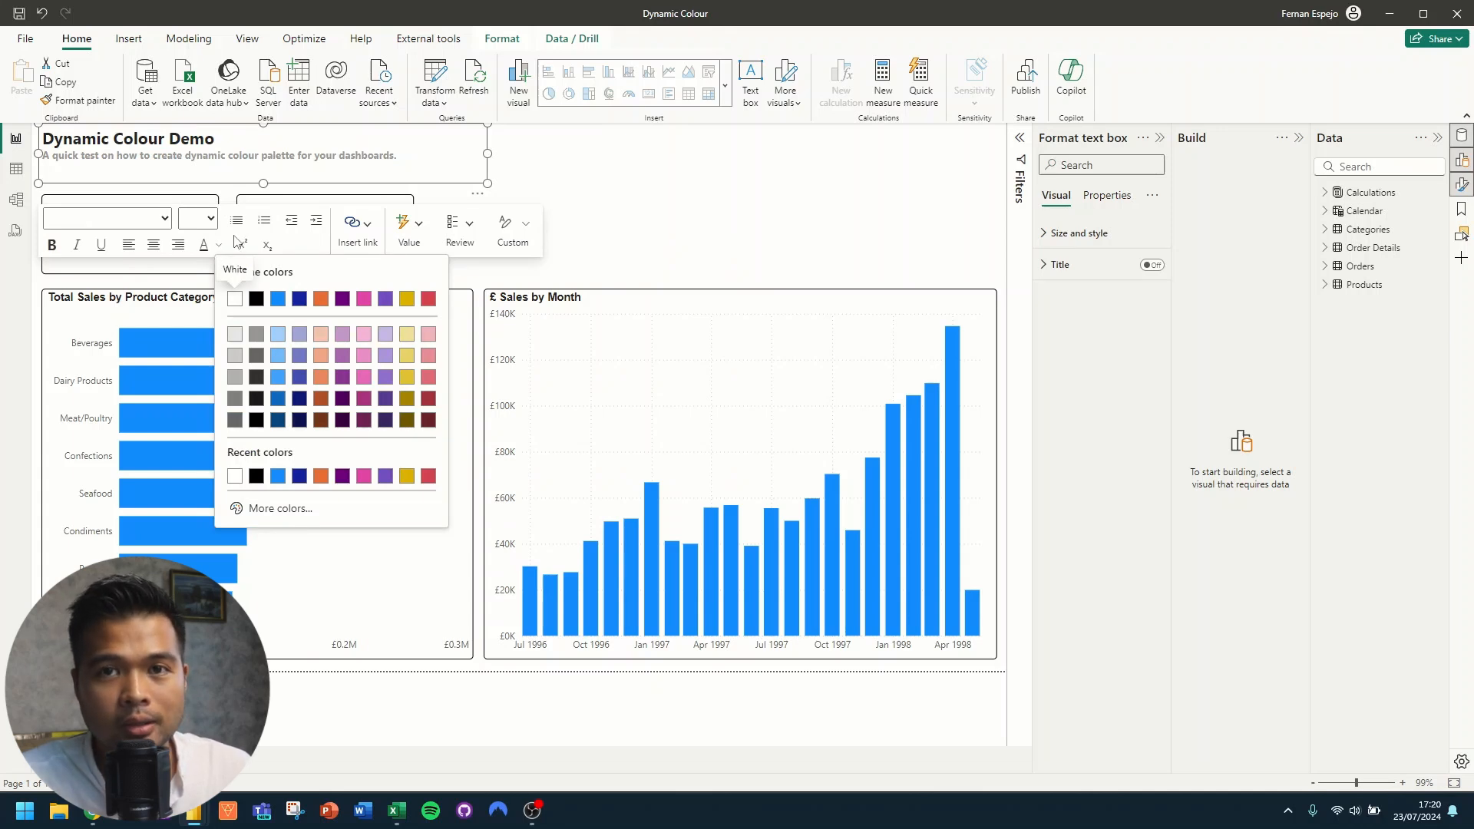
click(583, 151)
click(599, 209)
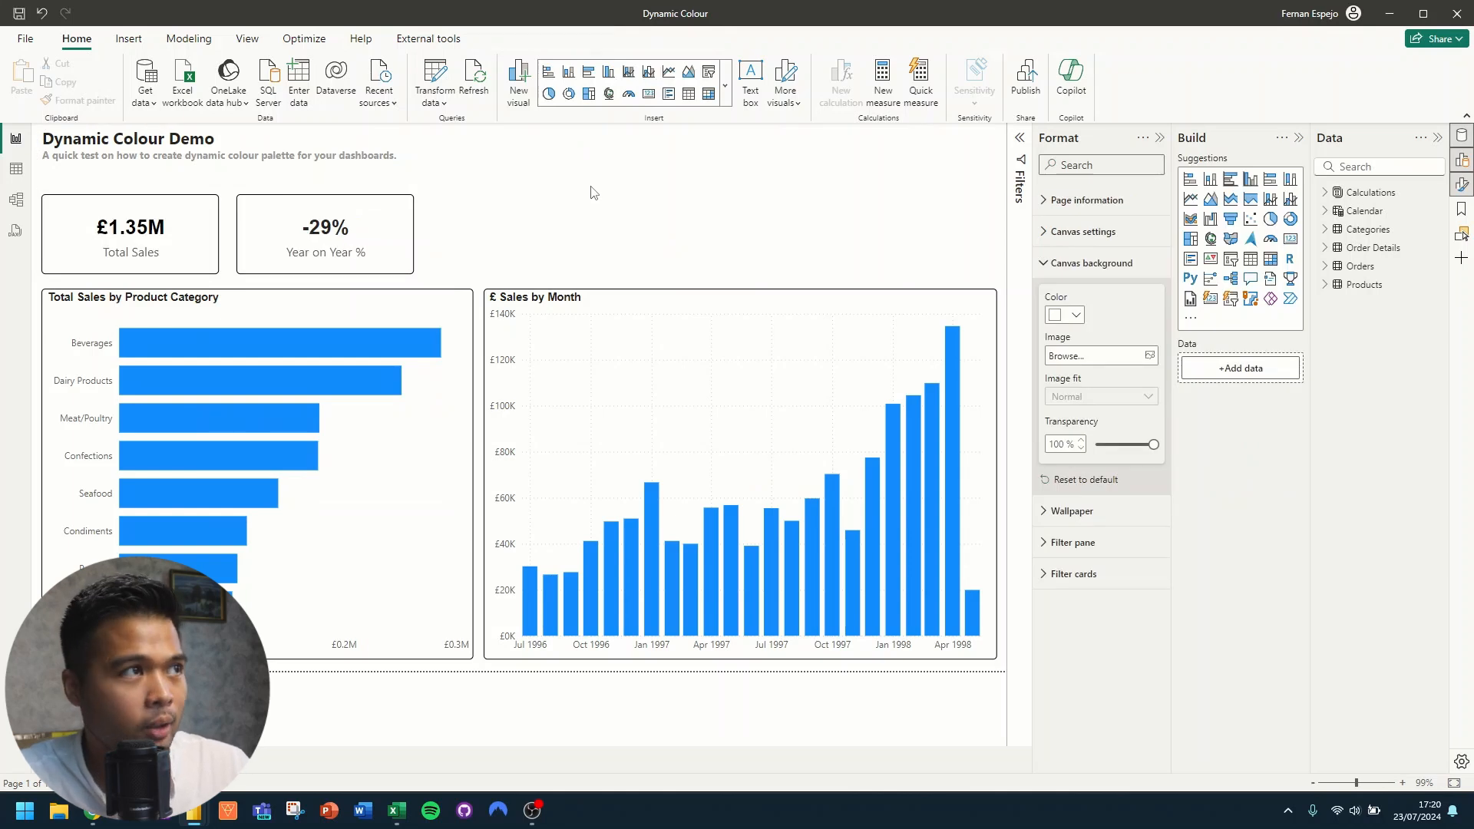
Step: Nudge the title text box slightly to the left on the canvas
mouse_move(334, 189)
mouse_down()
mouse_move(684, 236)
mouse_move(324, 186)
mouse_up()
click(707, 206)
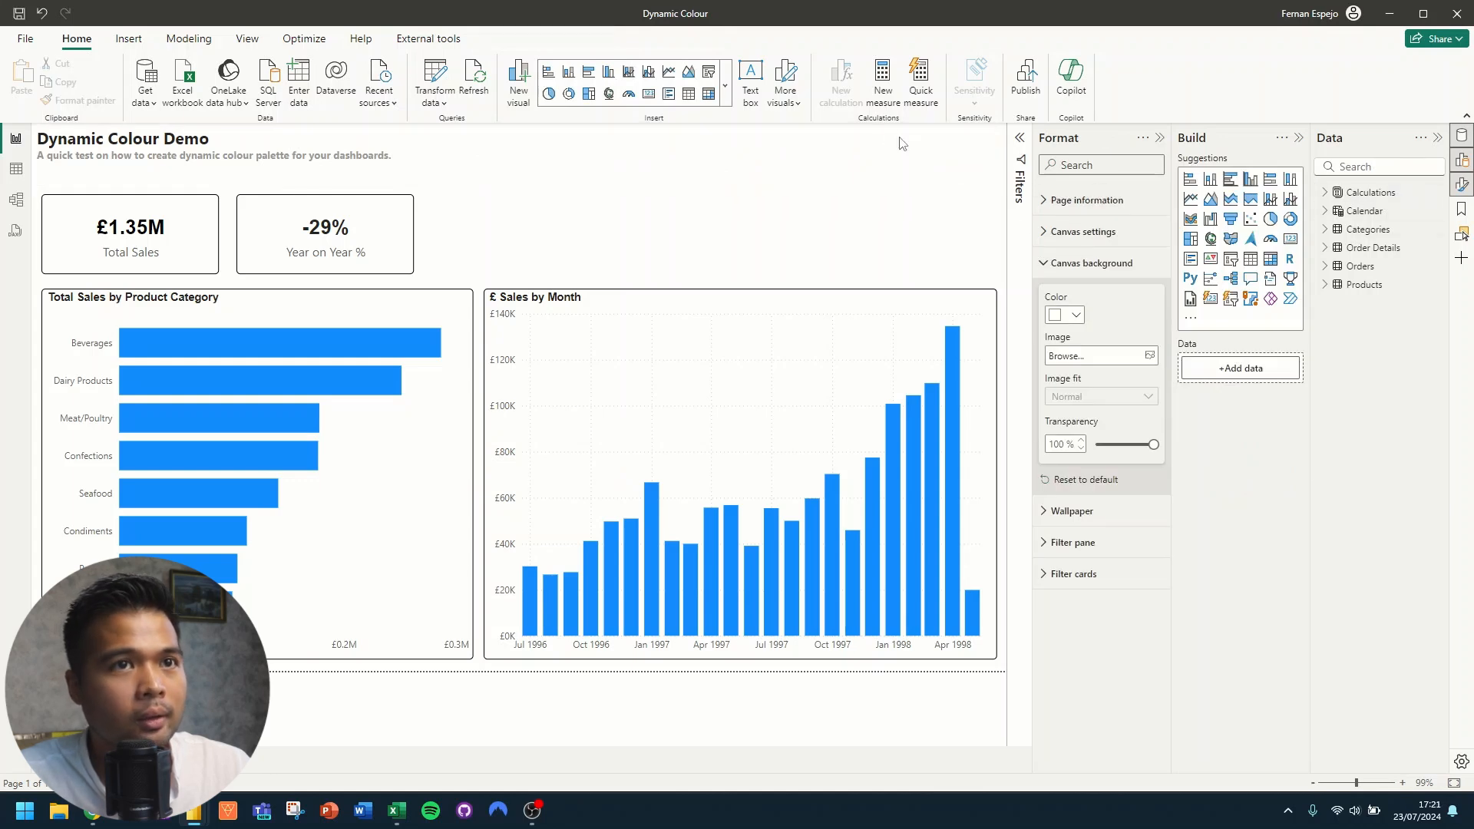
Step: Insert a new-style card visual above the £ Sales by Month chart and populate it with the £ Sales measure
click(1211, 299)
drag(689, 216, 642, 221)
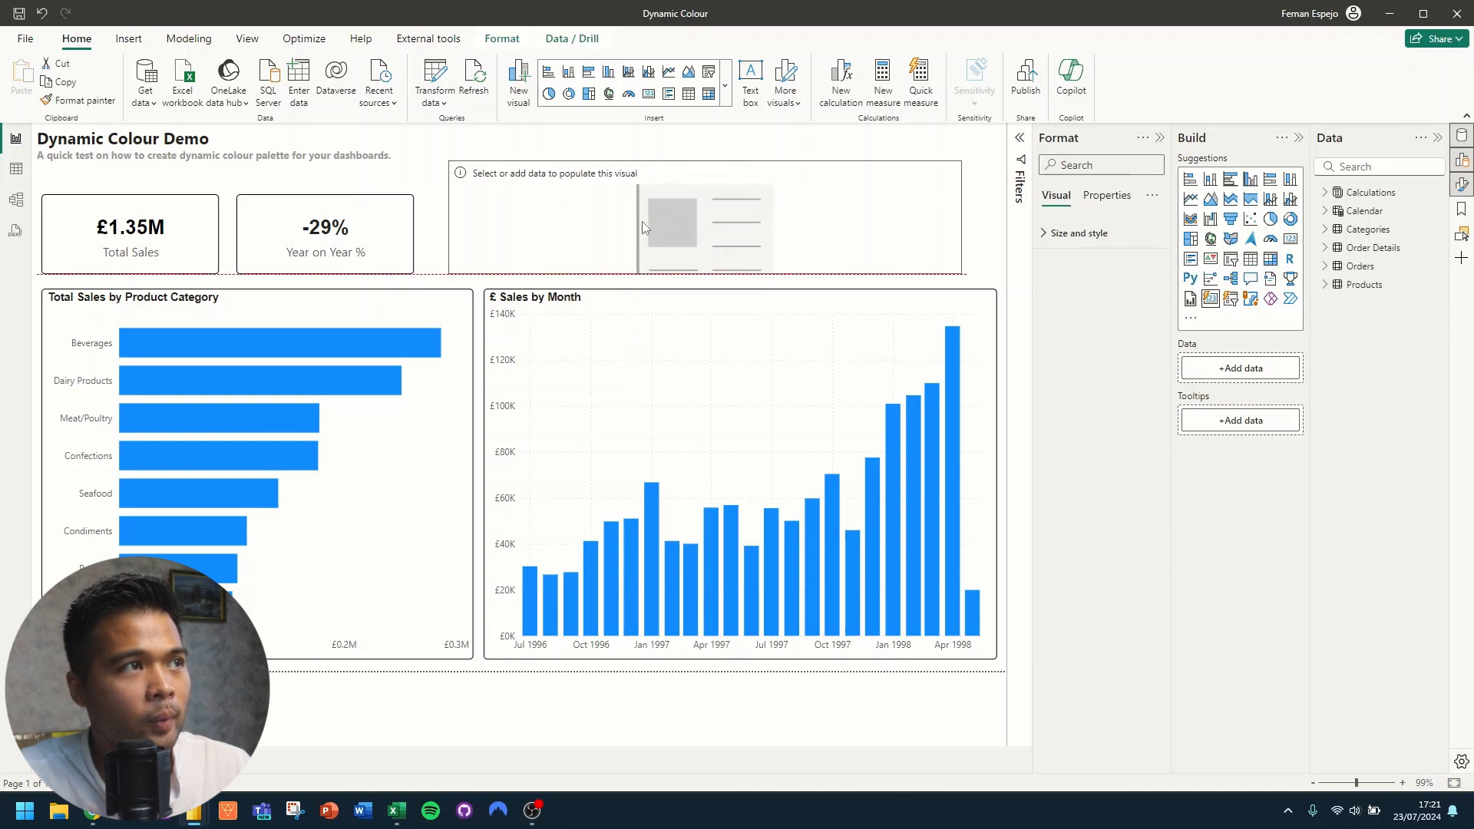
click(1328, 197)
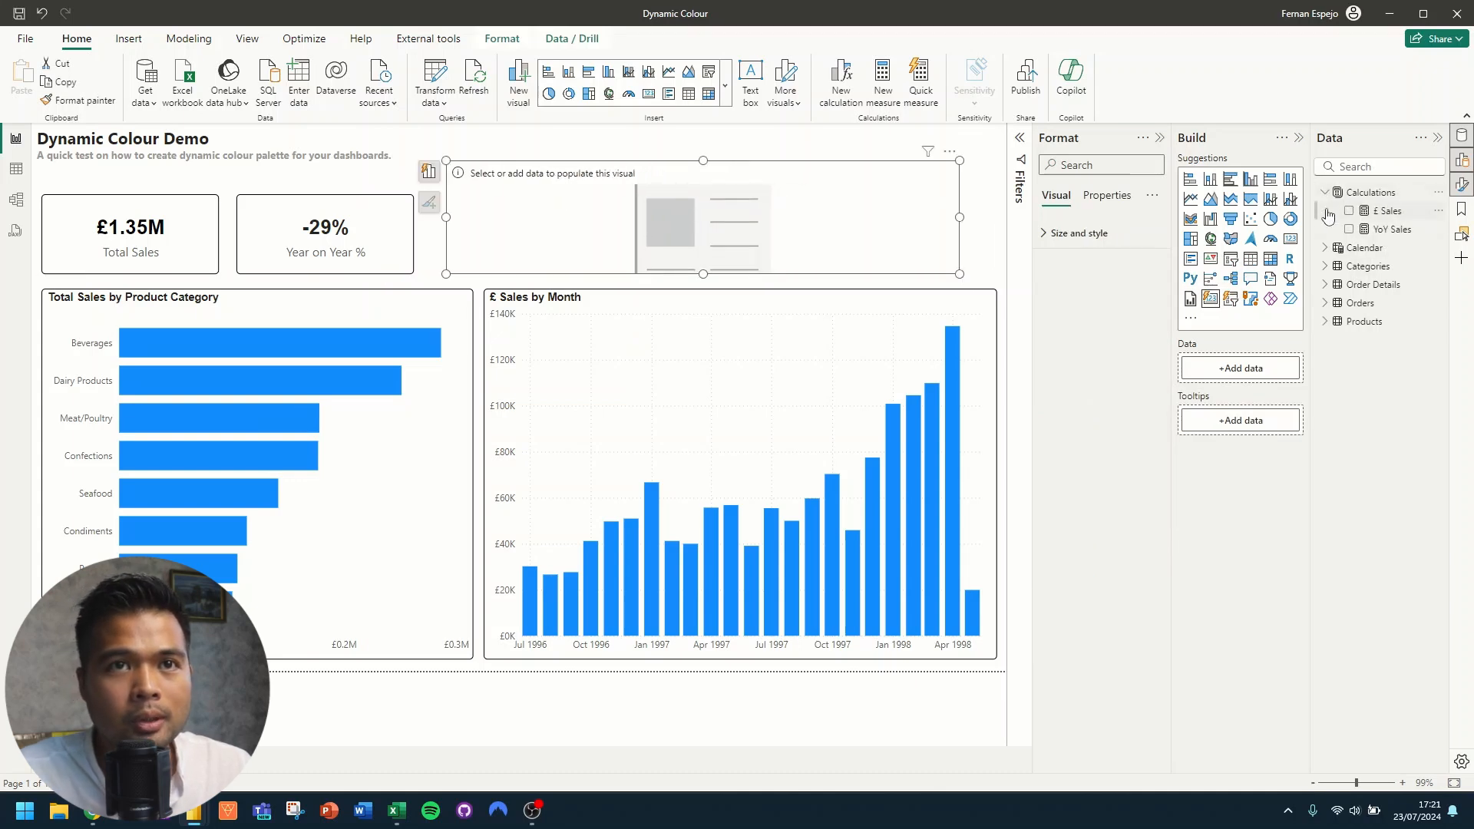
drag(1386, 229, 1239, 368)
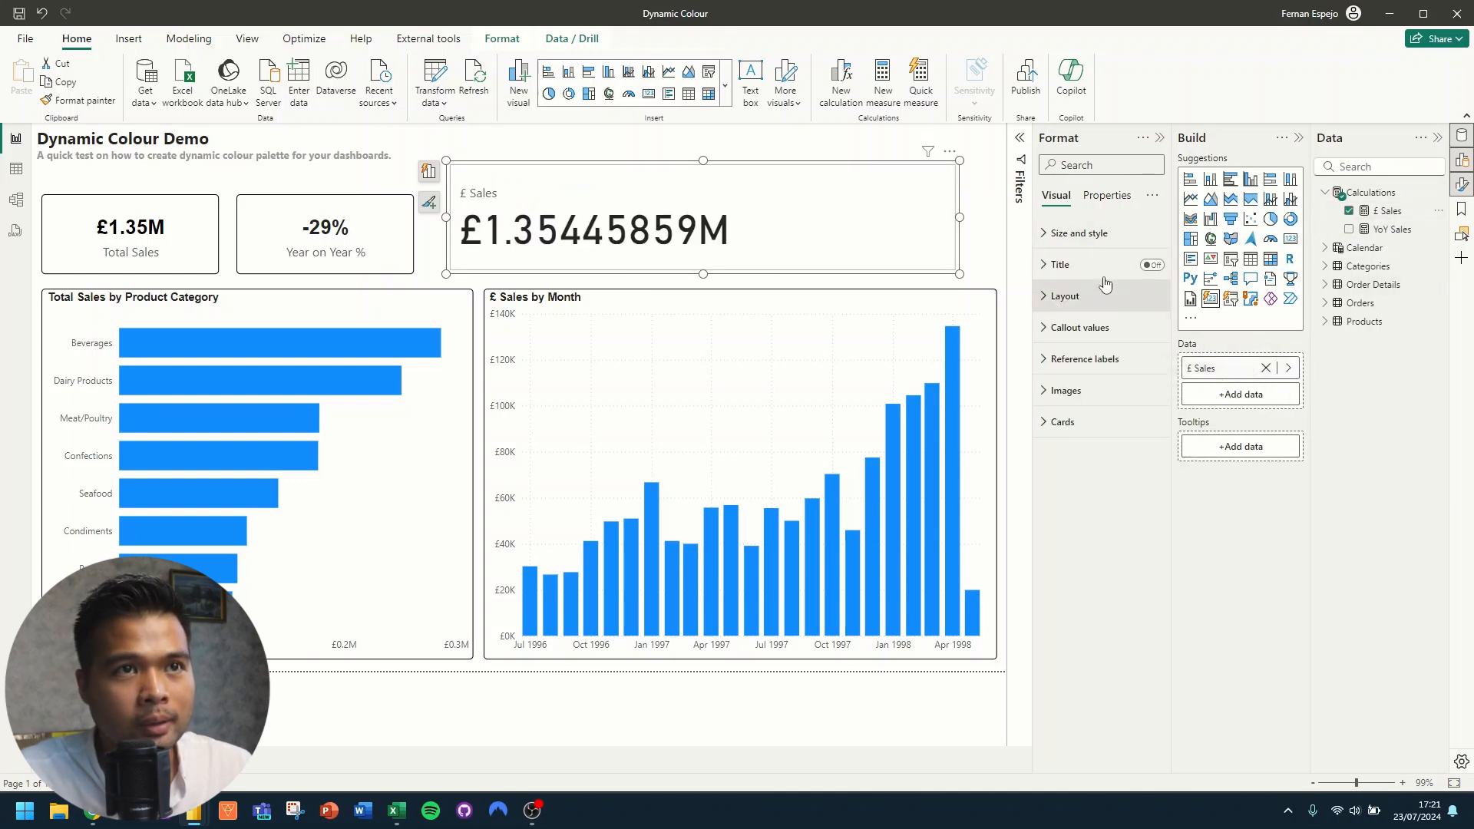
click(1077, 233)
scroll(1136, 537, down, 2)
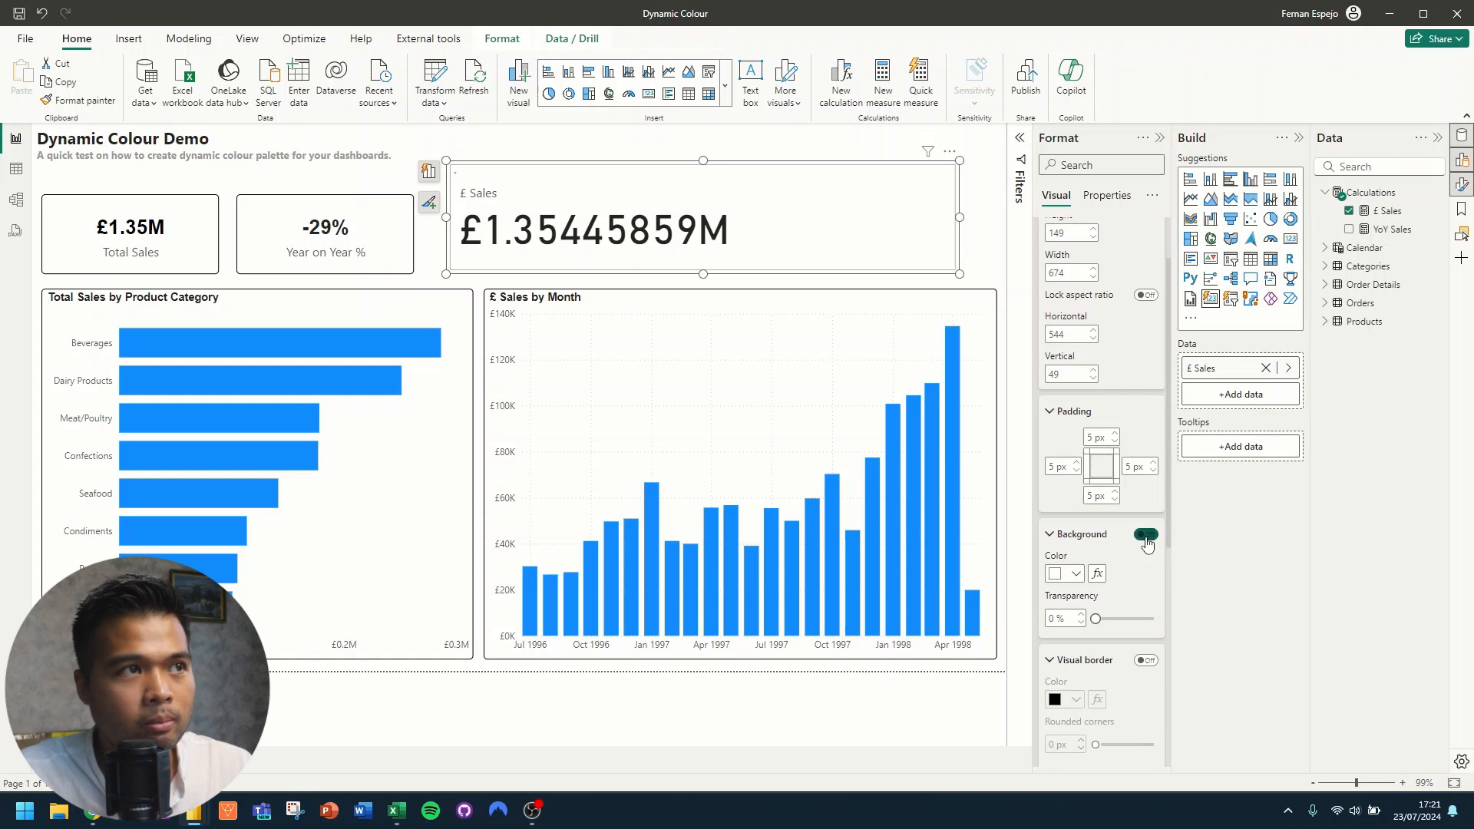
scroll(1117, 628, down, 5)
scroll(1120, 635, up, 6)
click(1078, 232)
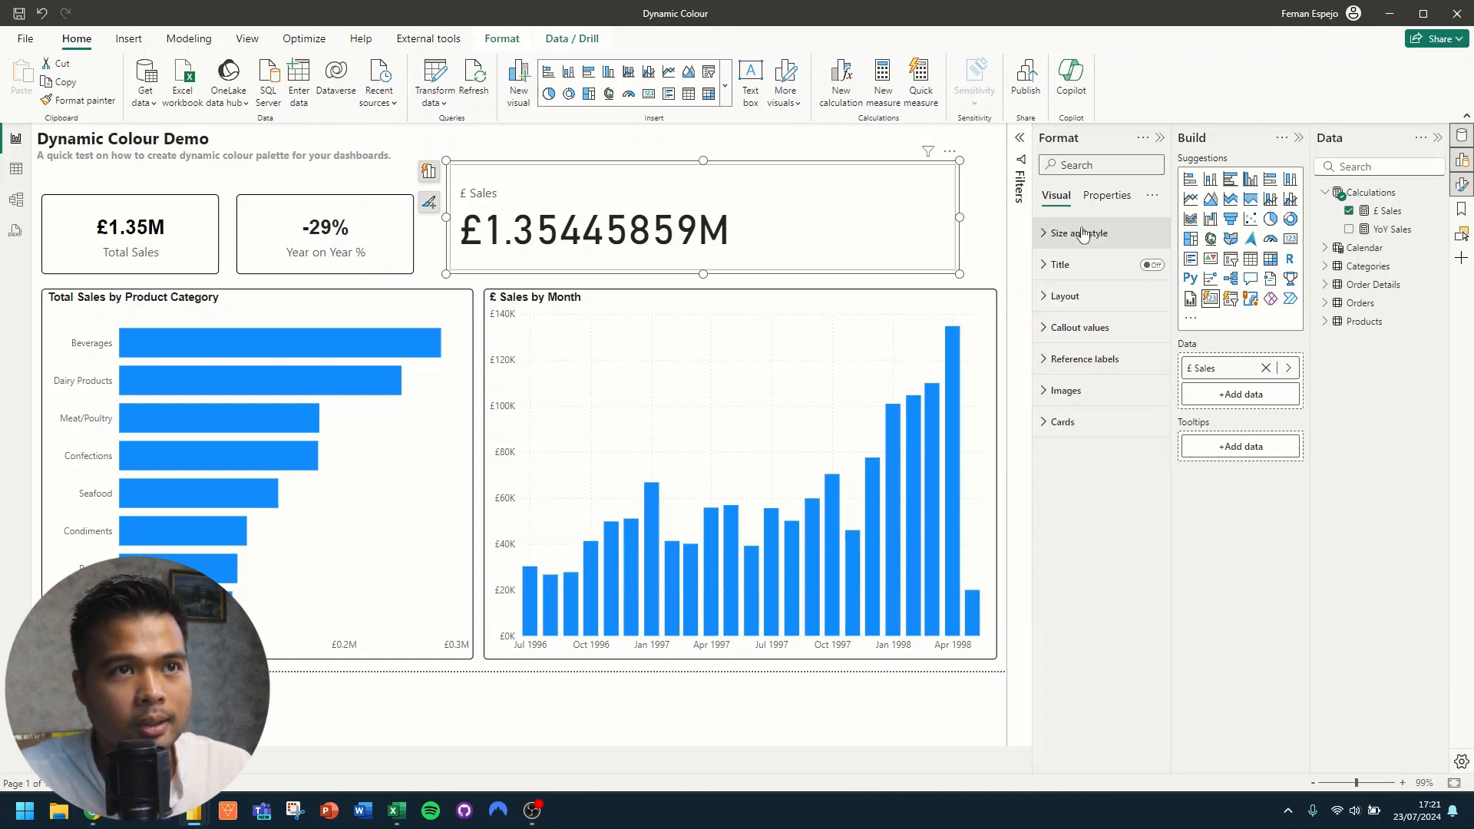
Step: Turn off the callout values and the label on the new £ Sales card
click(1087, 329)
click(1146, 442)
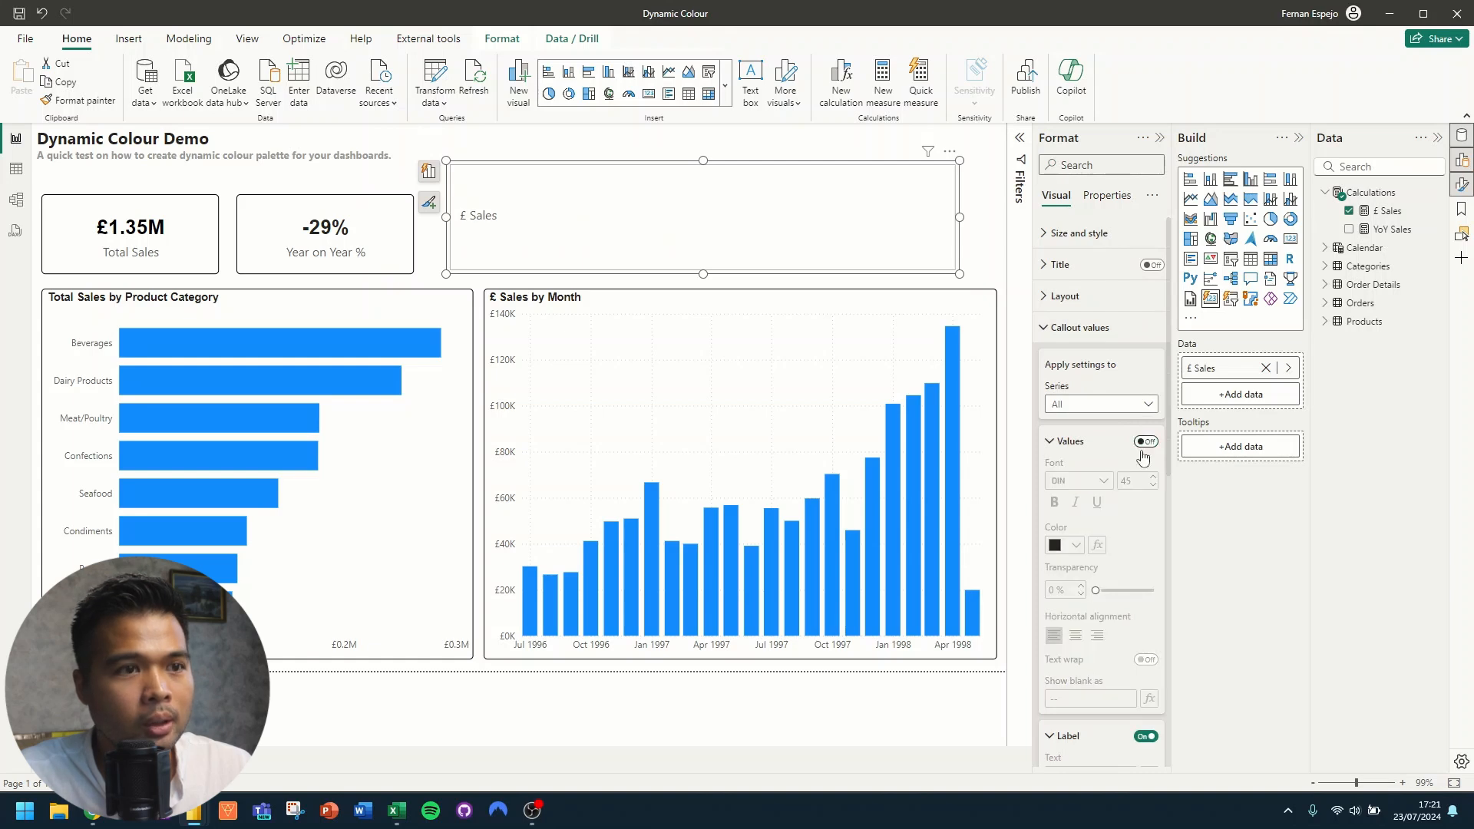
click(1147, 737)
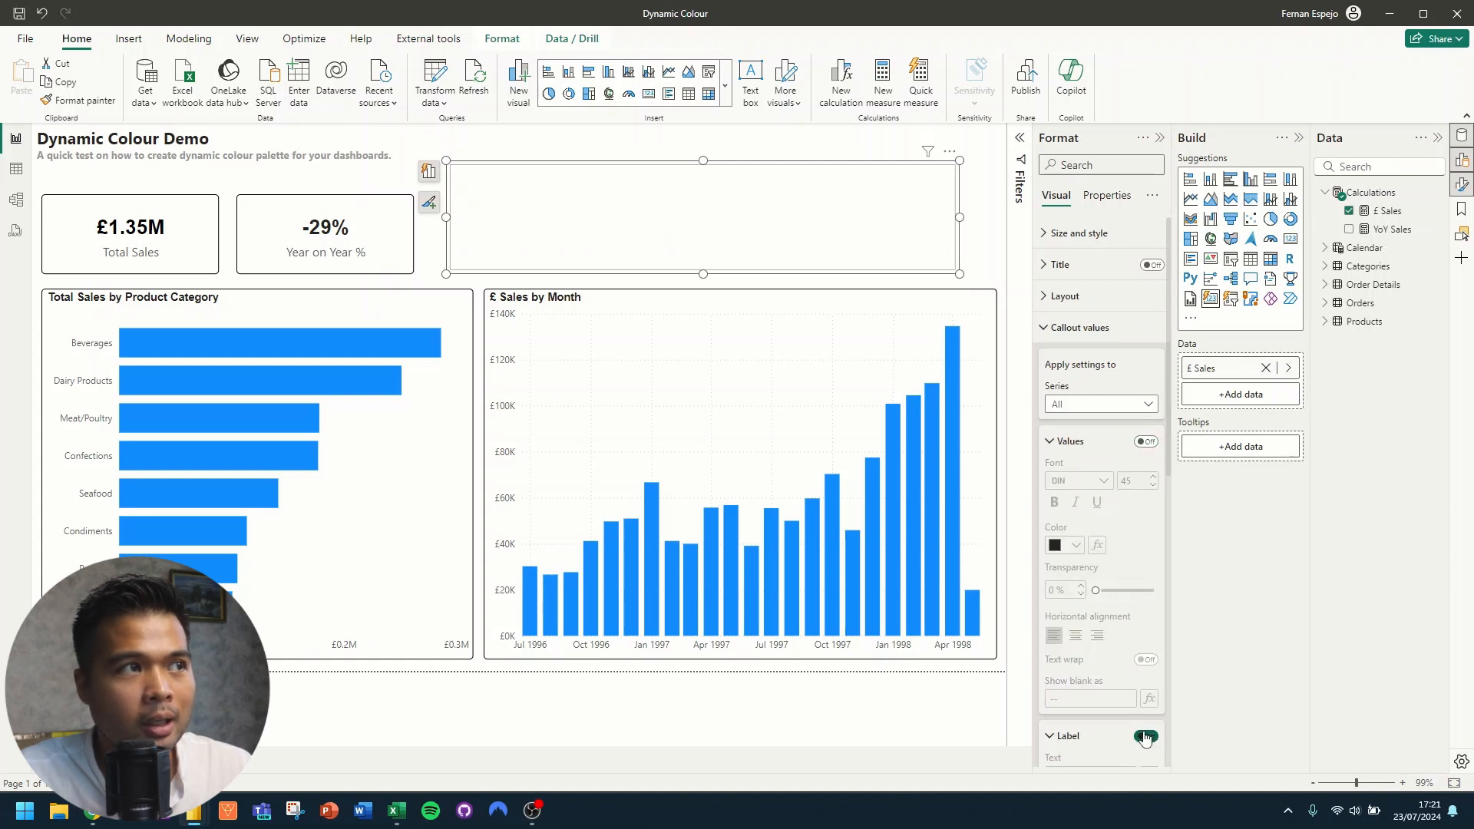
click(1074, 329)
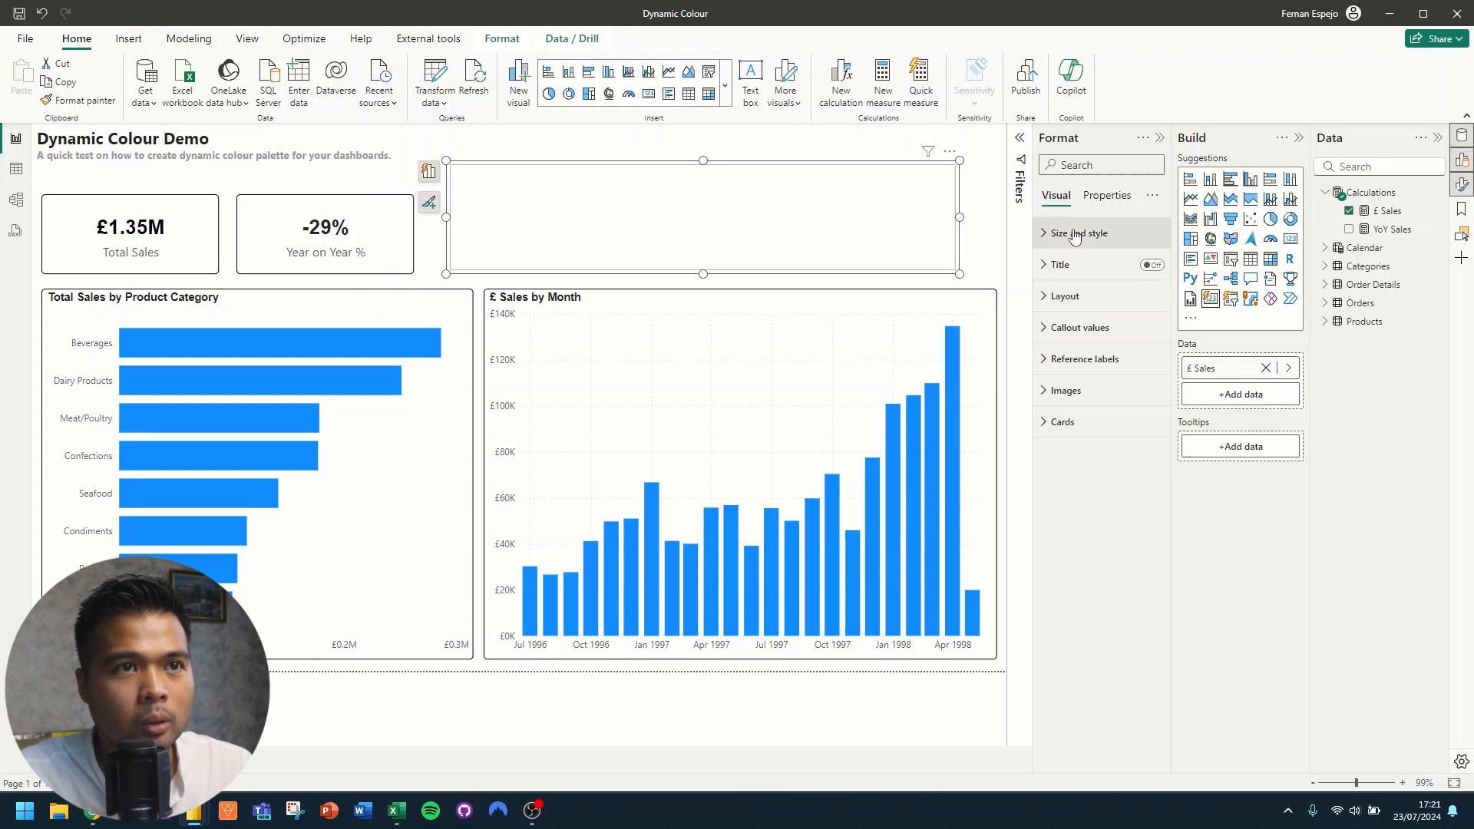
Step: Turn off the inner card border in the new card visual's card formatting
click(1079, 327)
scroll(1089, 415, down, 3)
scroll(1089, 416, up, 5)
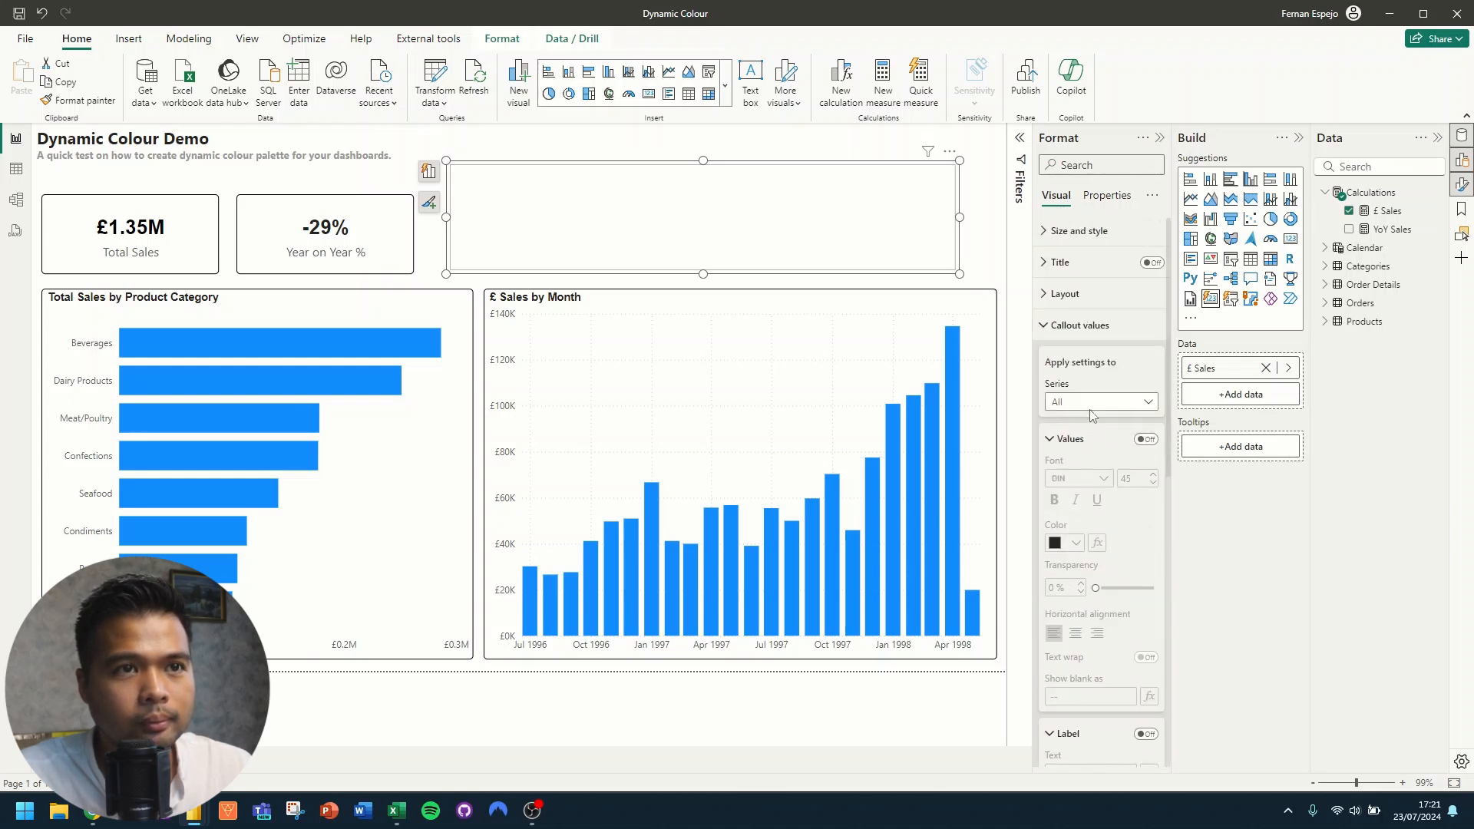
click(1090, 326)
click(1068, 423)
scroll(1098, 460, down, 5)
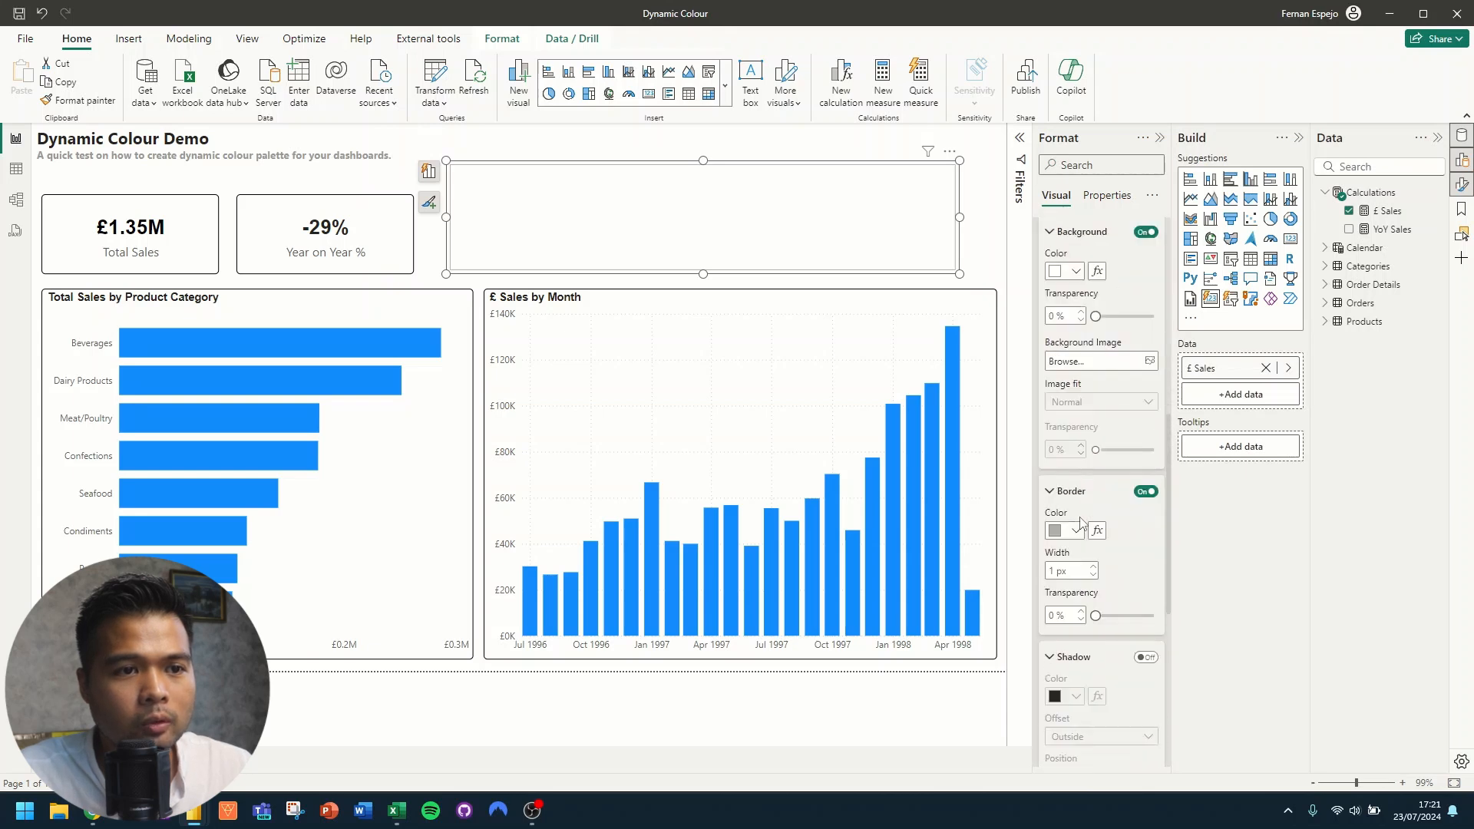
click(1147, 492)
click(1147, 492)
scroll(1121, 532, up, 3)
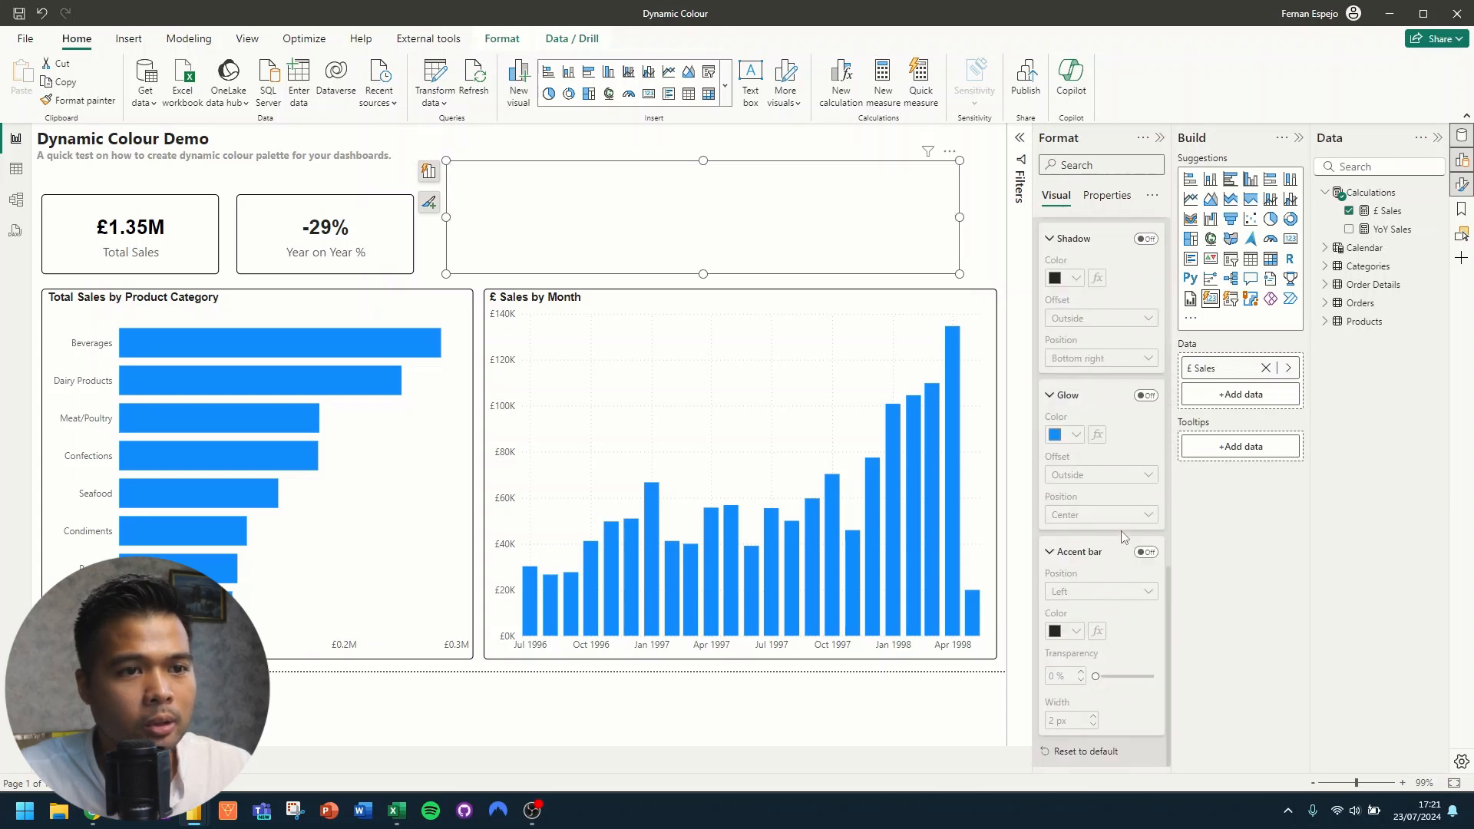
Step: Turn on the title and subtitle for the blank card visual
scroll(1121, 531, up, 4)
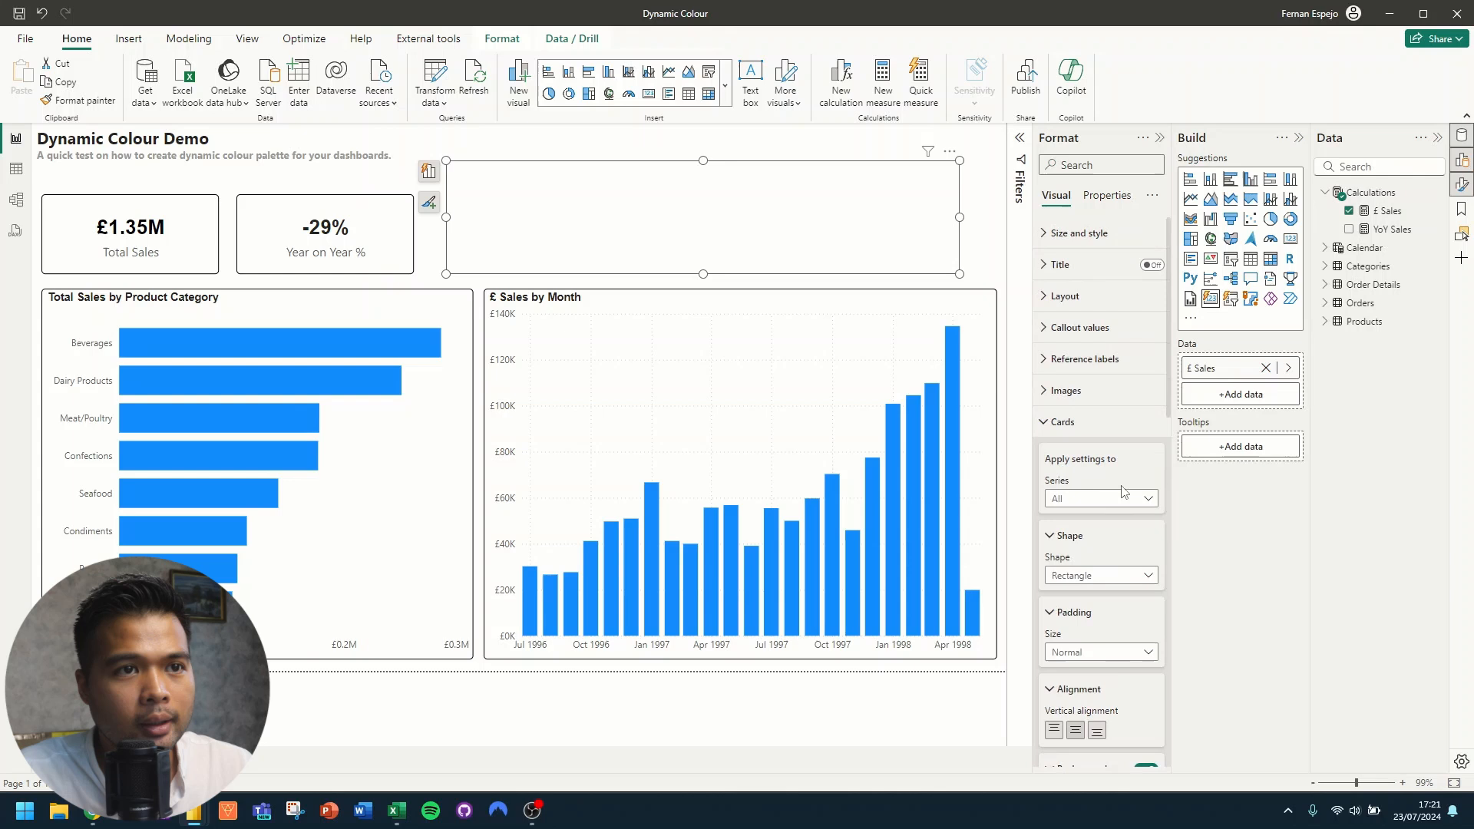
click(1071, 421)
click(1152, 265)
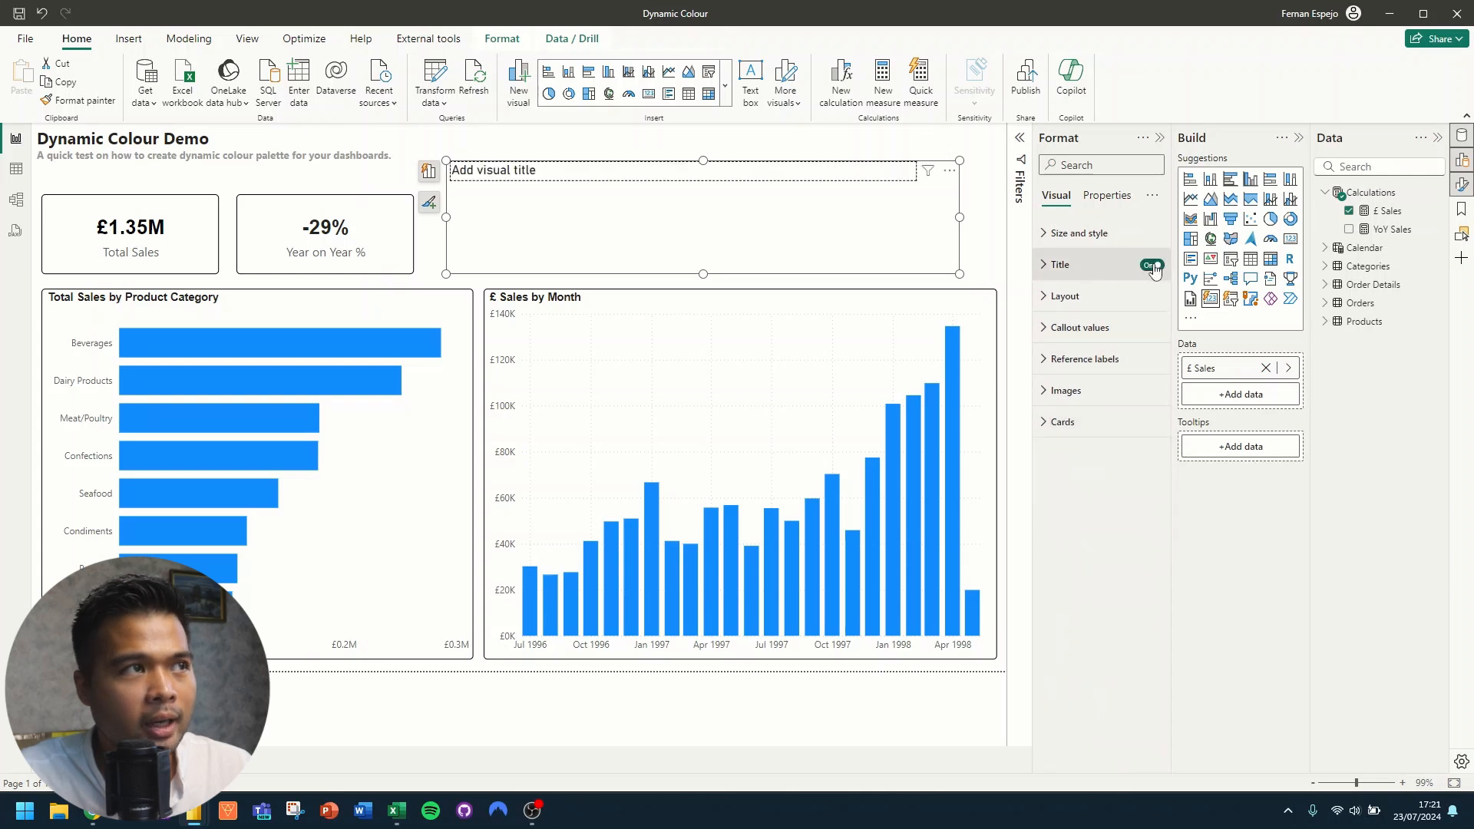
click(1098, 268)
click(1145, 627)
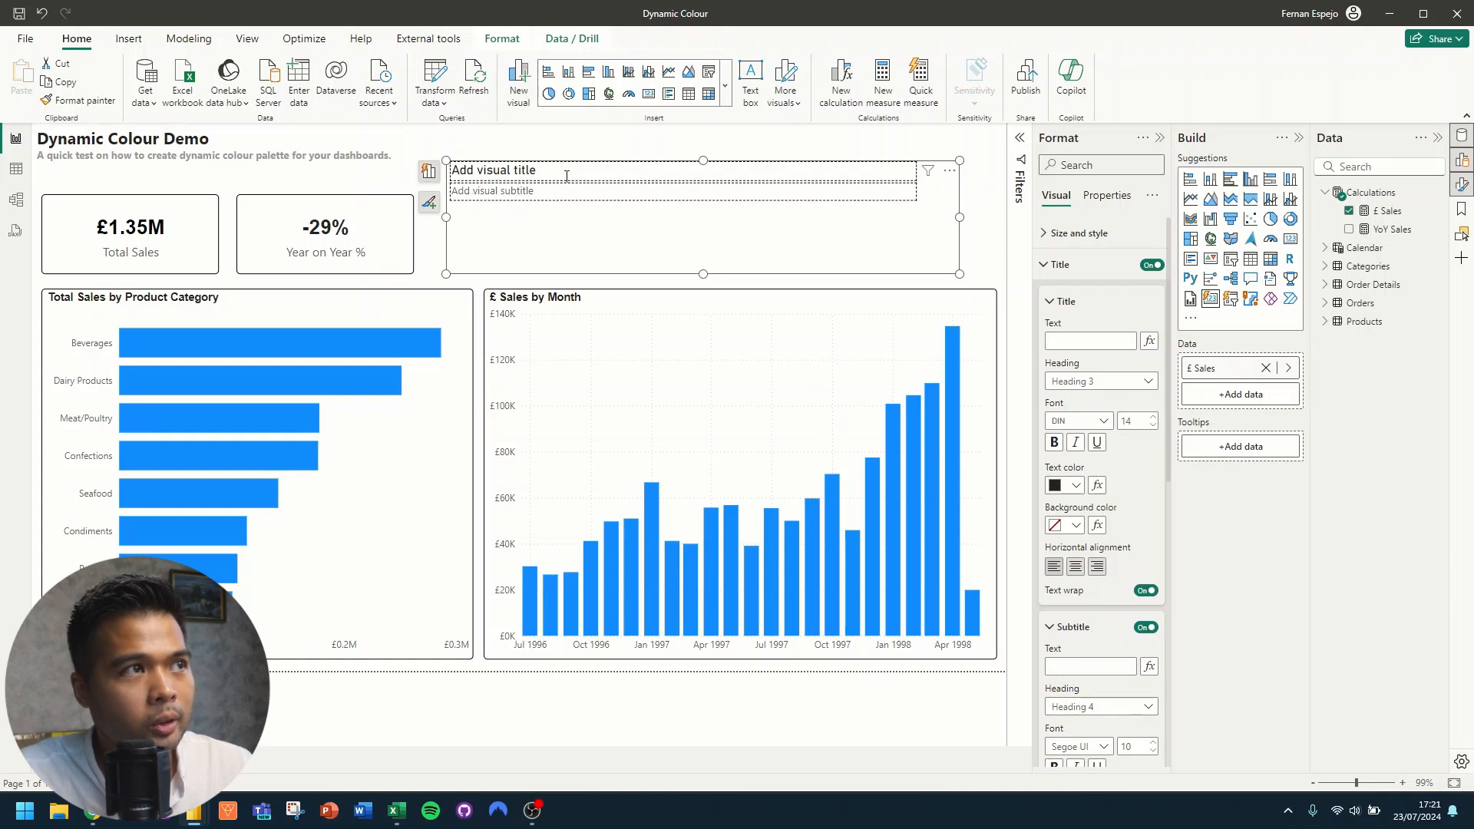
Step: Copy all the text from the page's title text box and paste it as the blank card's title text
drag(243, 139, 37, 140)
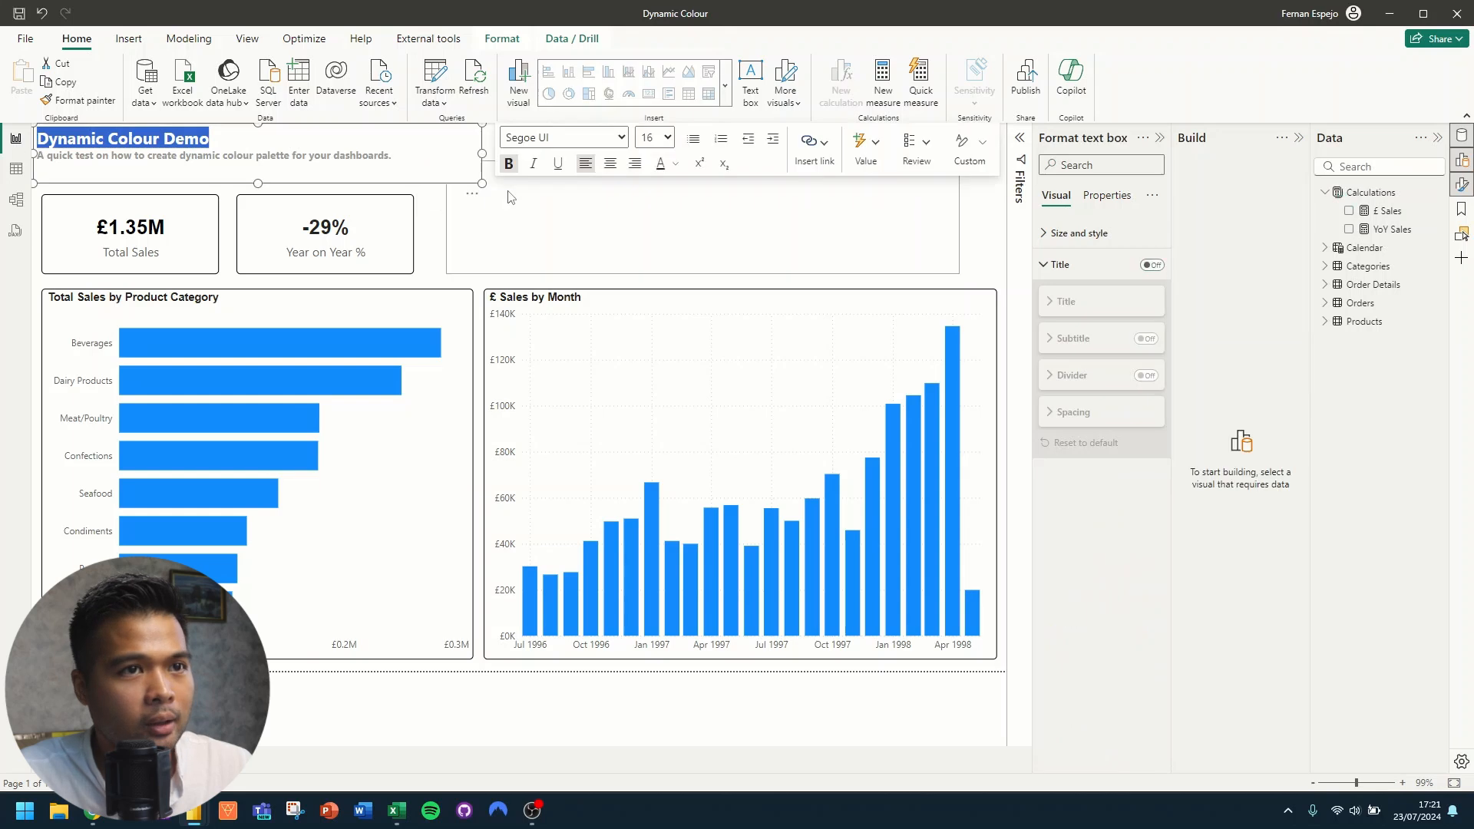
click(582, 163)
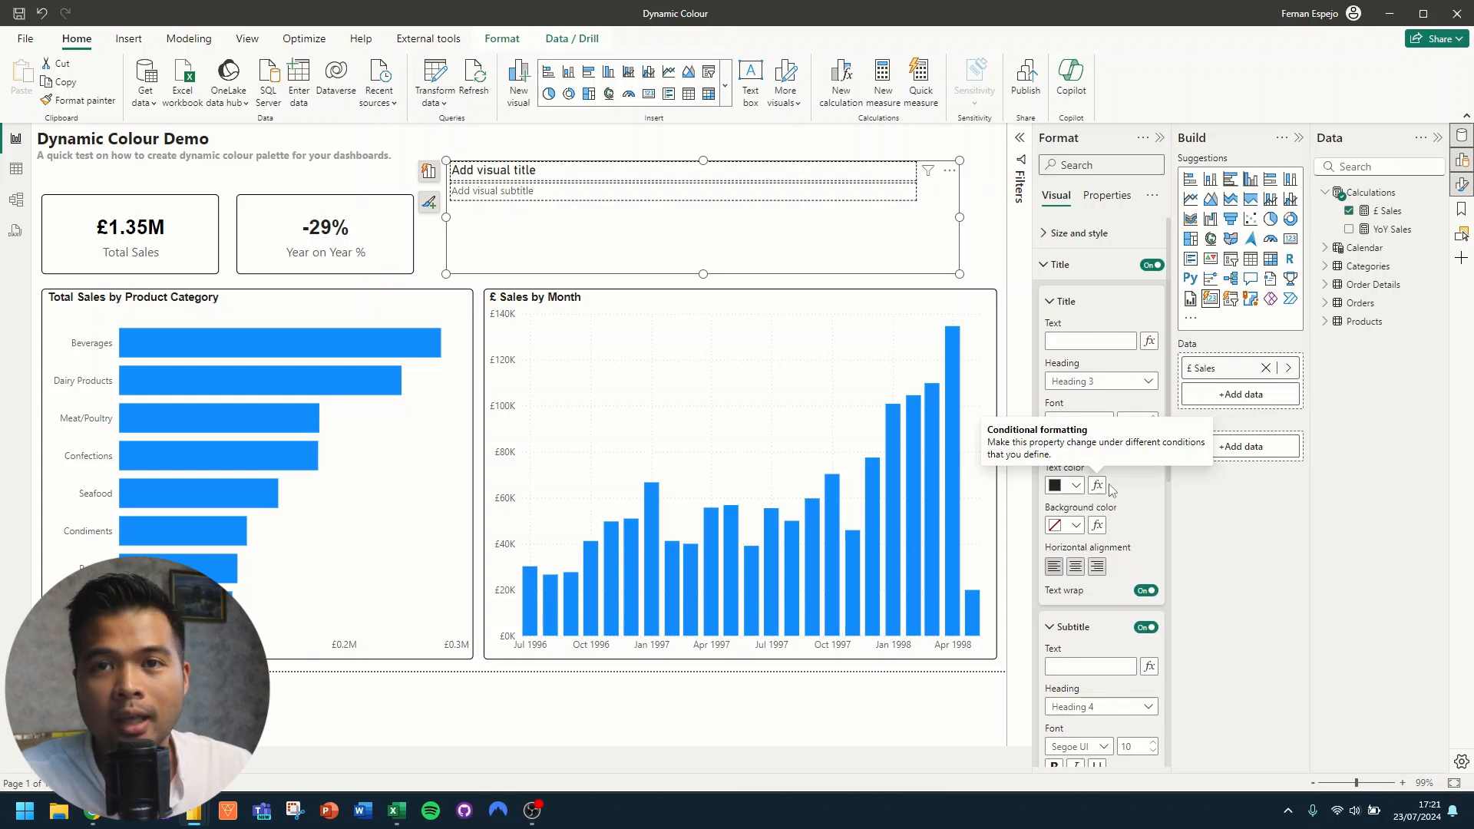
click(207, 146)
key(ctrl+a)
key(ctrl+c)
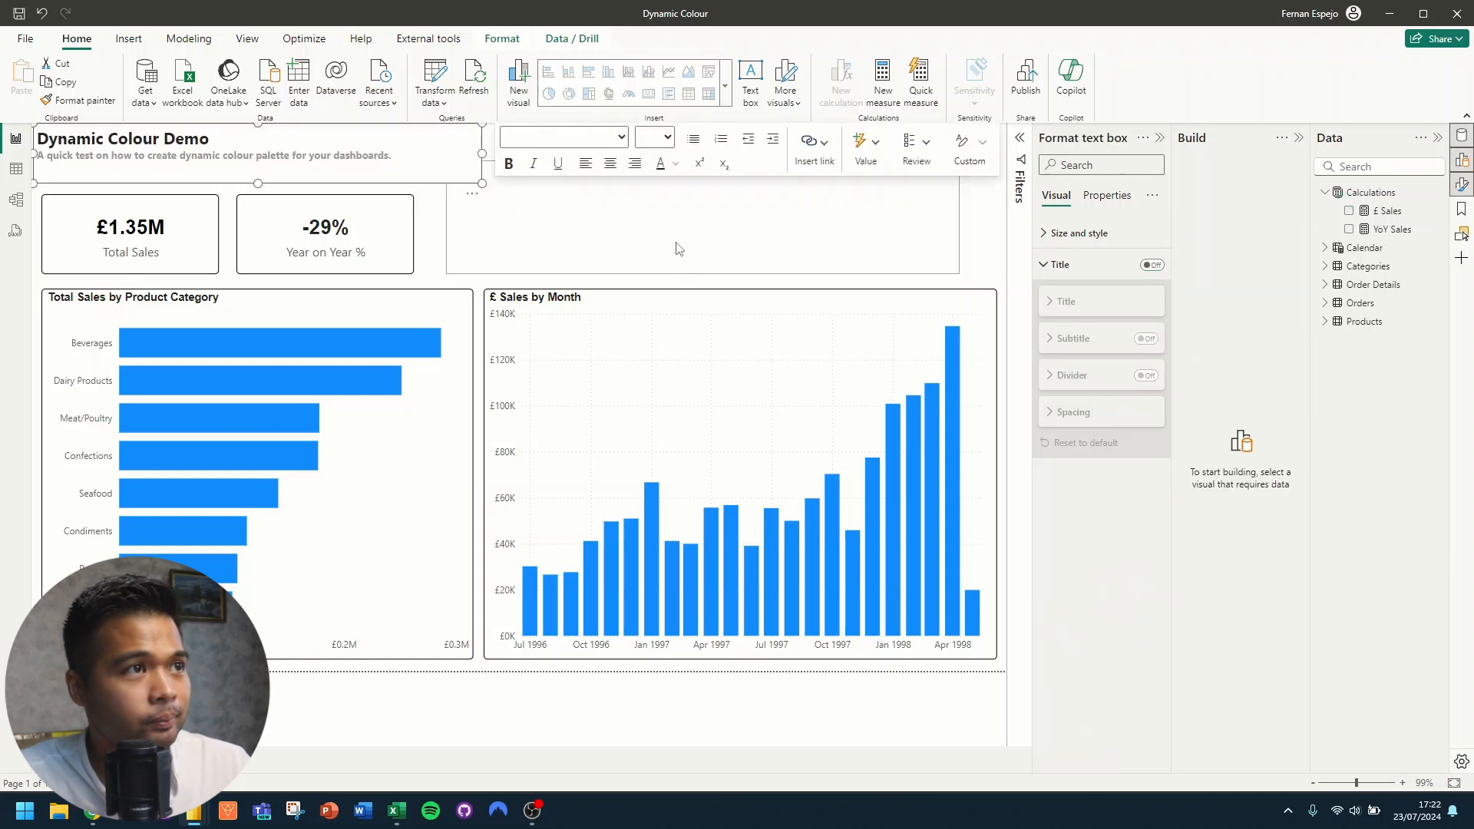
click(679, 248)
click(1090, 341)
key(ctrl+v)
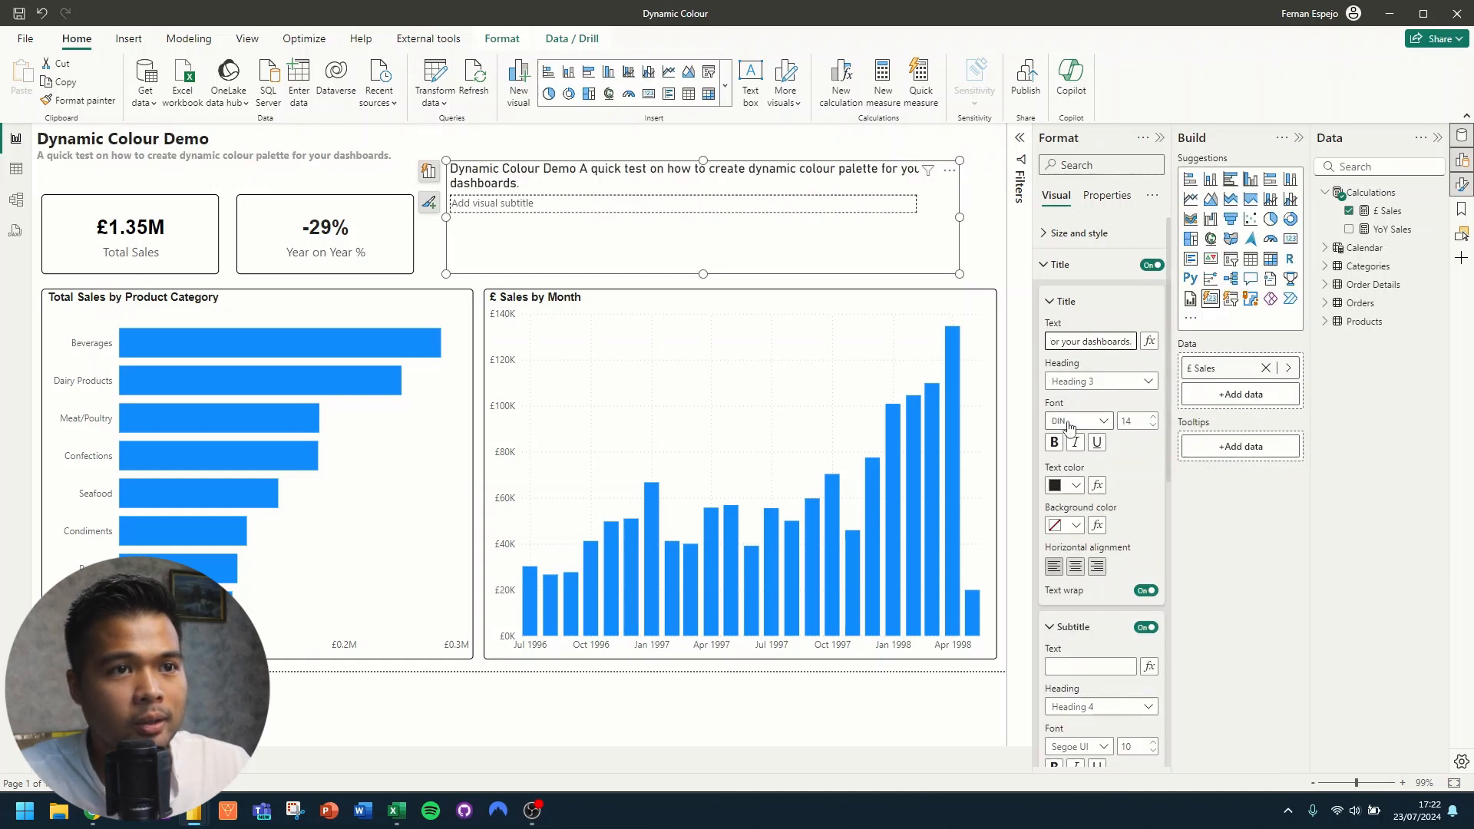
Step: Set the card title's font to Arial and trim its text to "Dynamic Colour Demo"
click(1070, 428)
click(1074, 448)
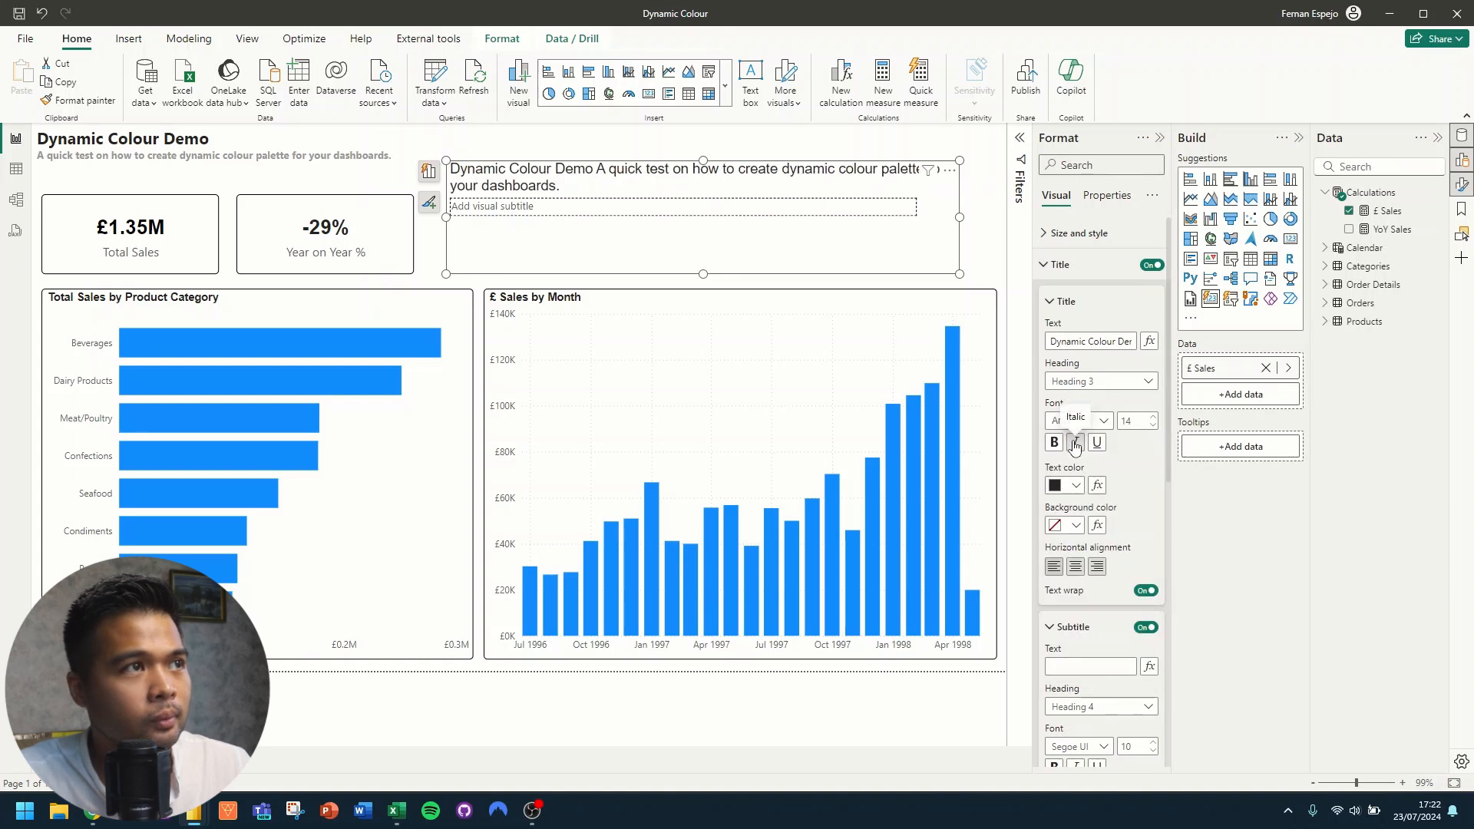
click(1121, 340)
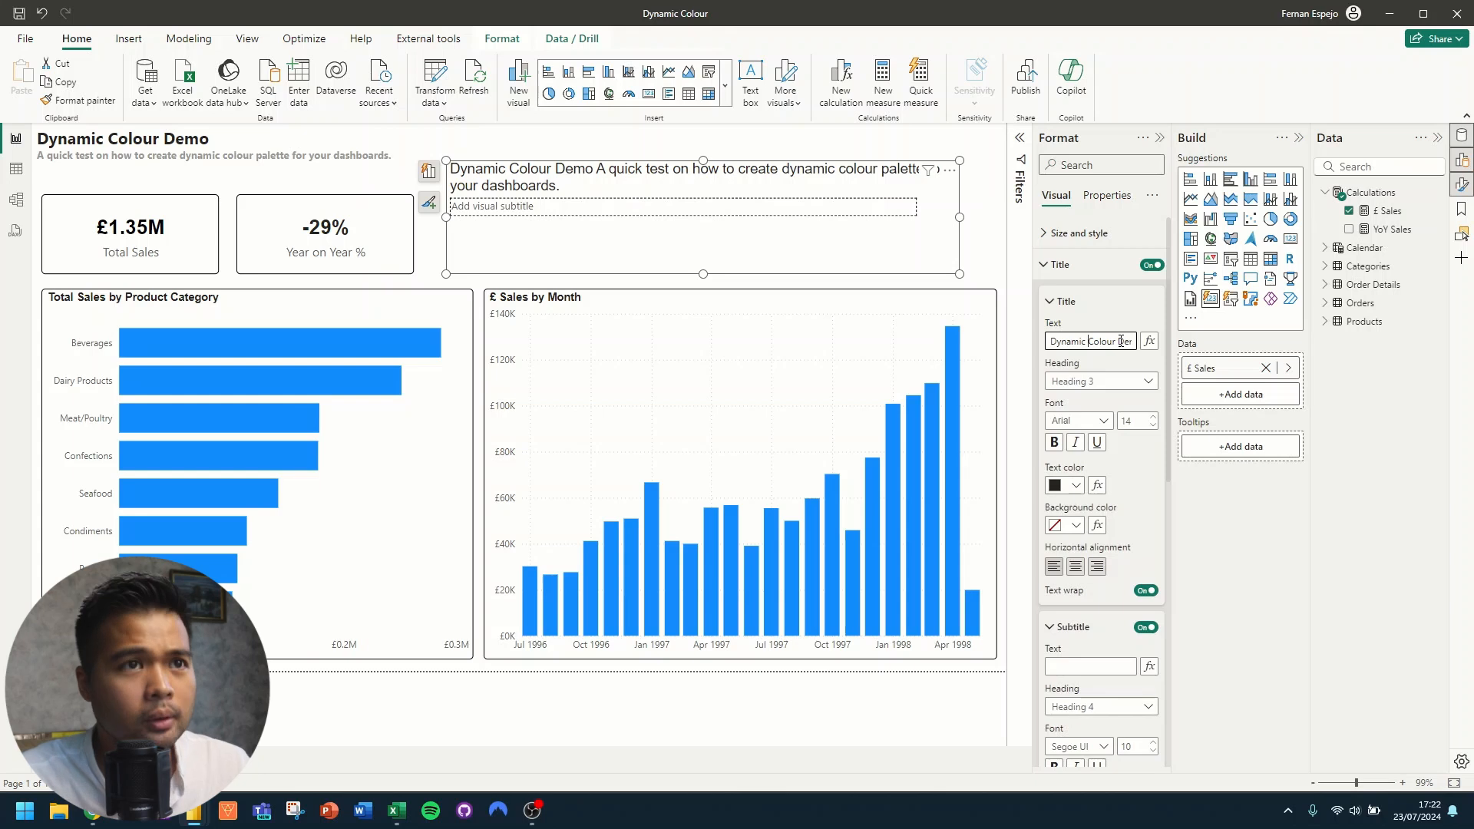
key(ctrl+Right)
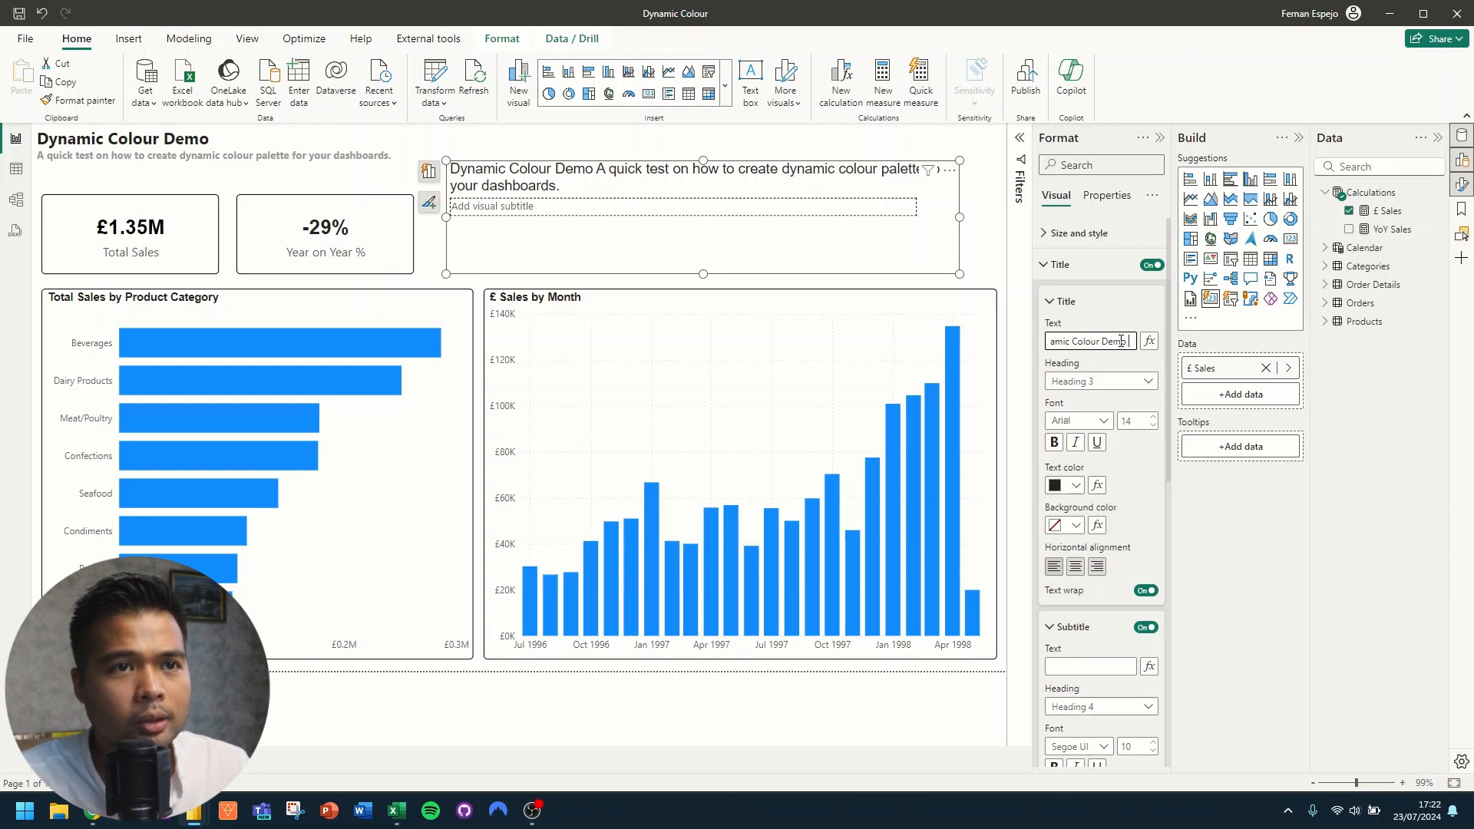
key(ctrl+shift+Right)
key(ctrl+shift+Right)
key(ctrl+shift+Right)
key(ctrl+shift+Right)
key(ctrl+shift+Right)
key(ctrl+shift+Right)
key(ctrl+shift+Right)
key(ctrl+shift+Right)
key(ctrl+shift+Right)
key(ctrl+shift+Right)
key(ctrl+shift+Right)
key(ctrl+shift+Right)
key(ctrl+shift+Right)
key(BackSpace)
Step: Paste the copied text as the card's subtitle and trim it to "A quick test on how to create dynamic colour palette for your dashboards."
click(1071, 303)
click(1086, 378)
key(ctrl+v)
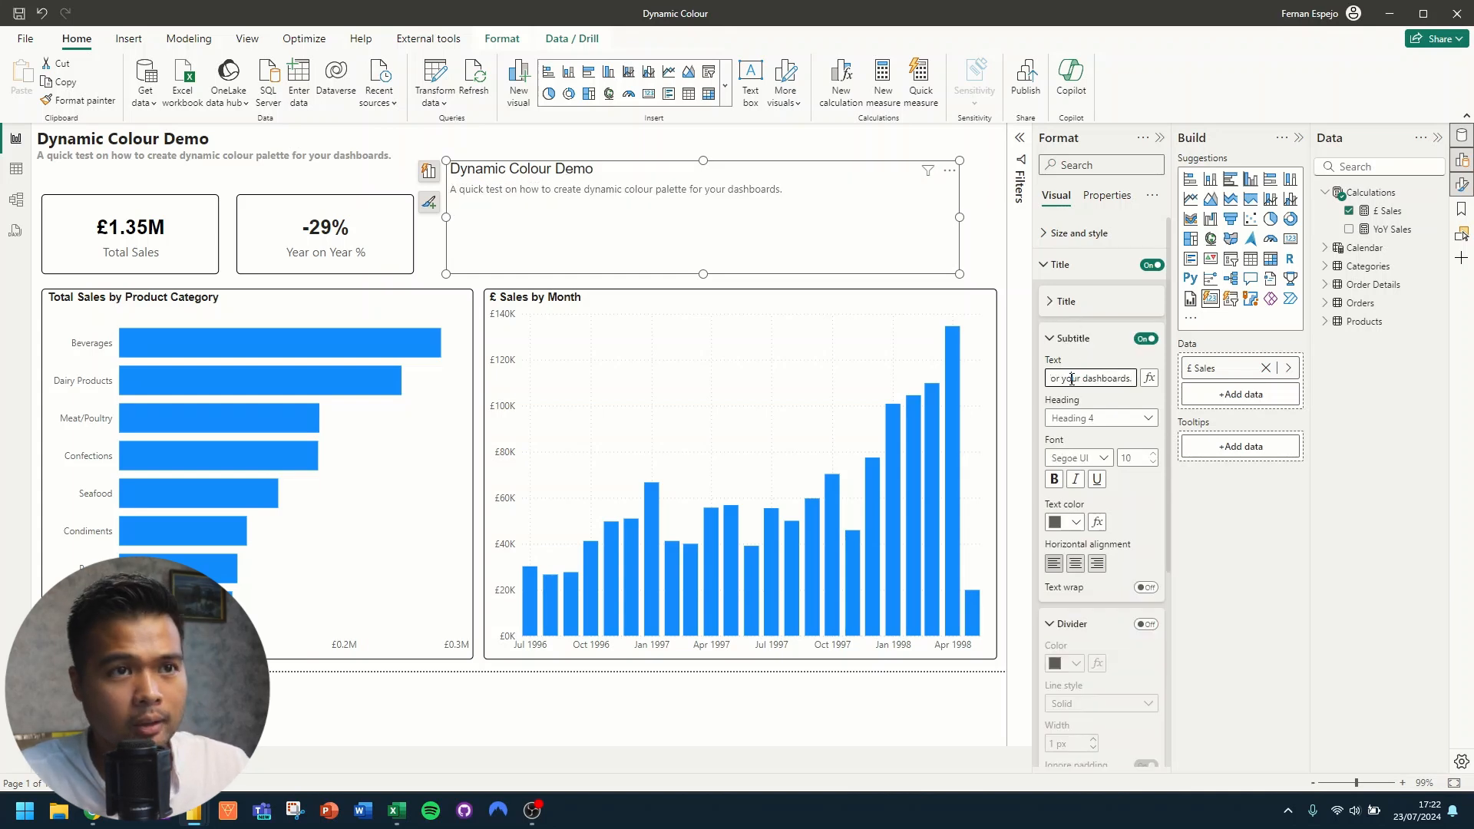
key(ctrl+Left)
key(ctrl+Left)
key(ctrl+Left)
key(ctrl+Left)
key(ctrl+Left)
key(ctrl+Left)
key(ctrl+Left)
key(ctrl+Left)
key(ctrl+Left)
key(ctrl+Left)
key(ctrl+Left)
key(ctrl+Left)
key(ctrl+Left)
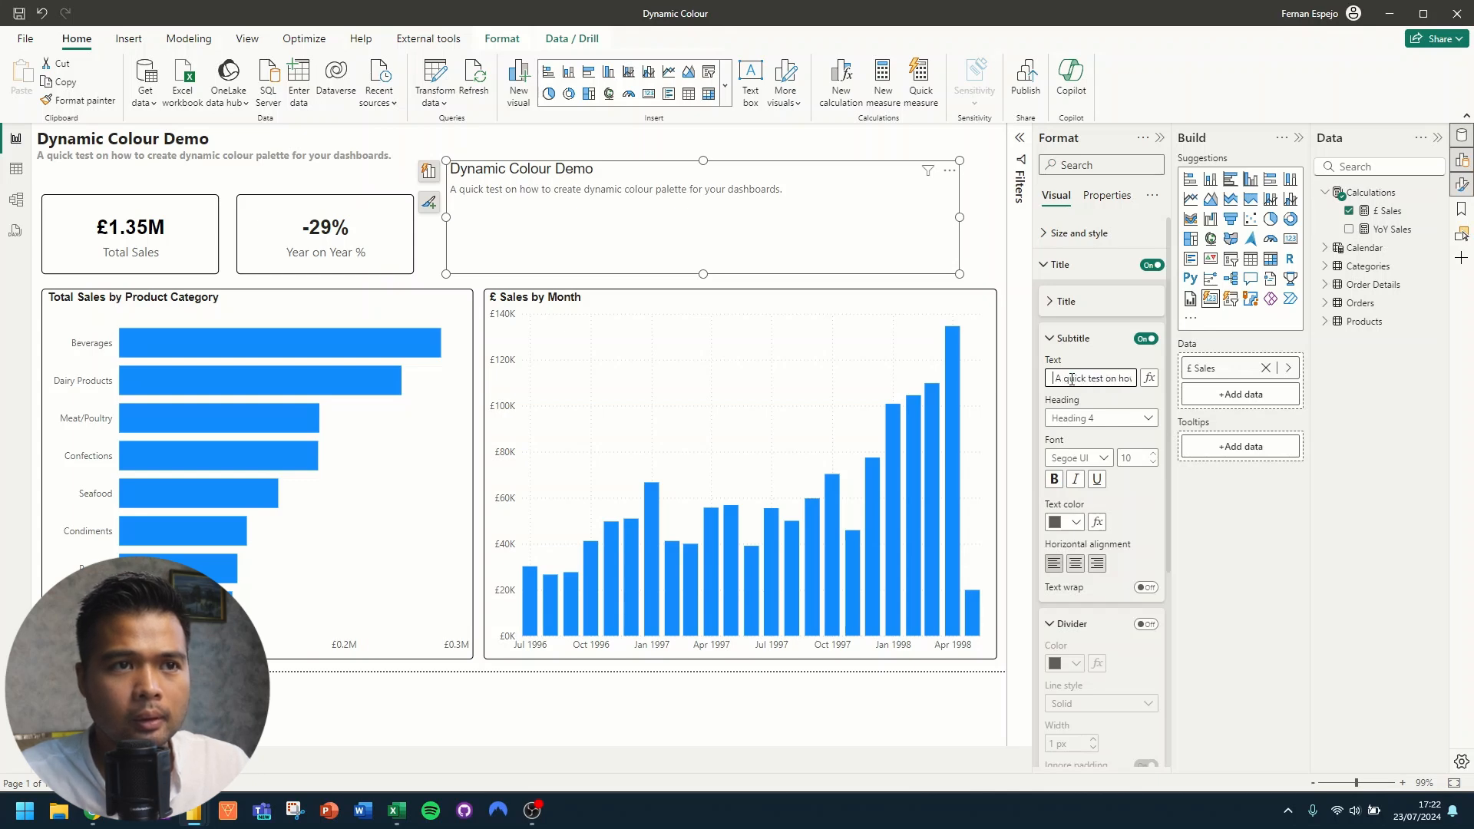
key(Right)
key(BackSpace)
key(BackSpace)
Step: Set the card subtitle's font to Arial and make the card title bold
click(1083, 459)
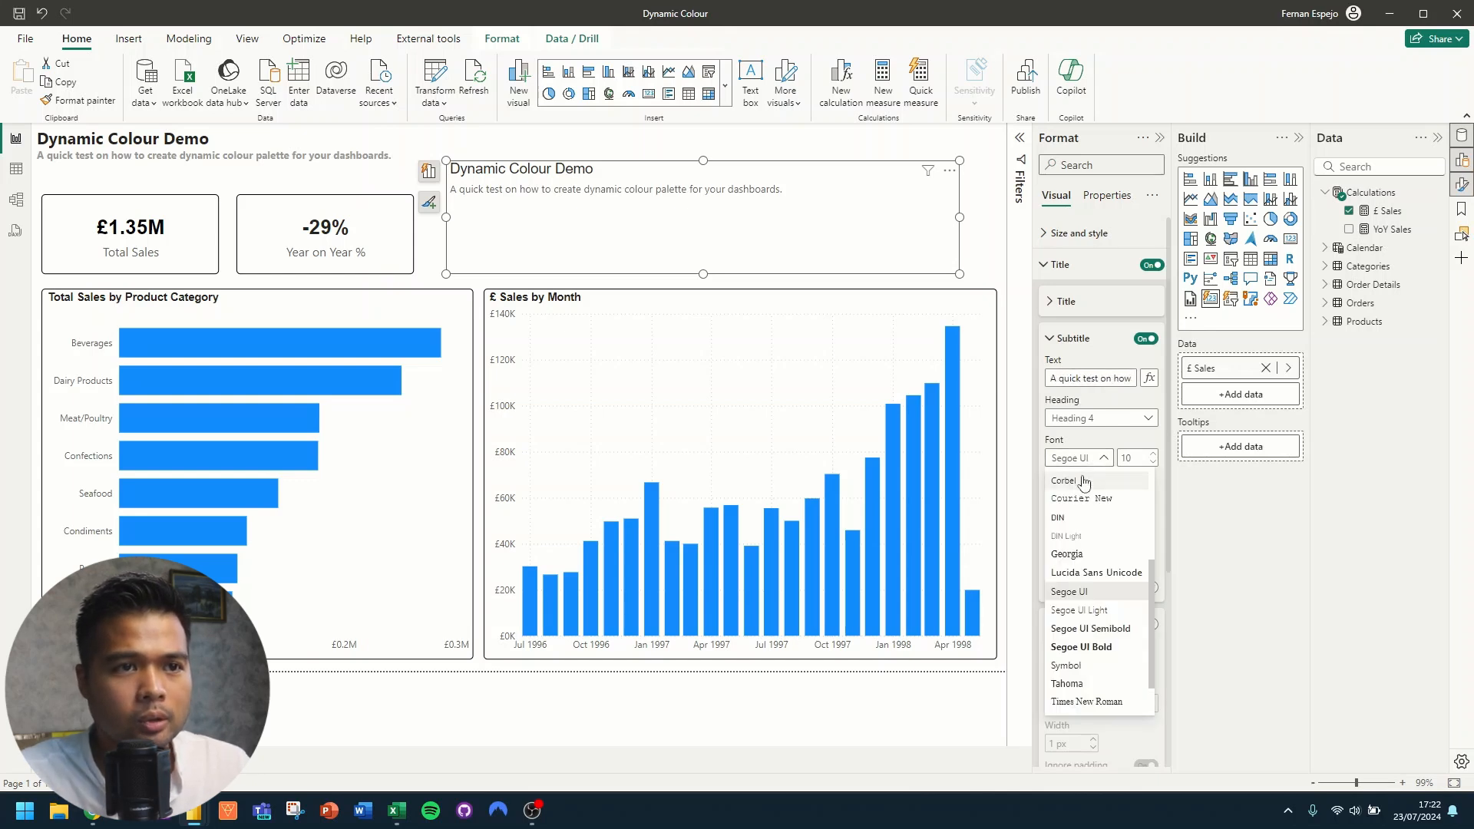
click(1072, 476)
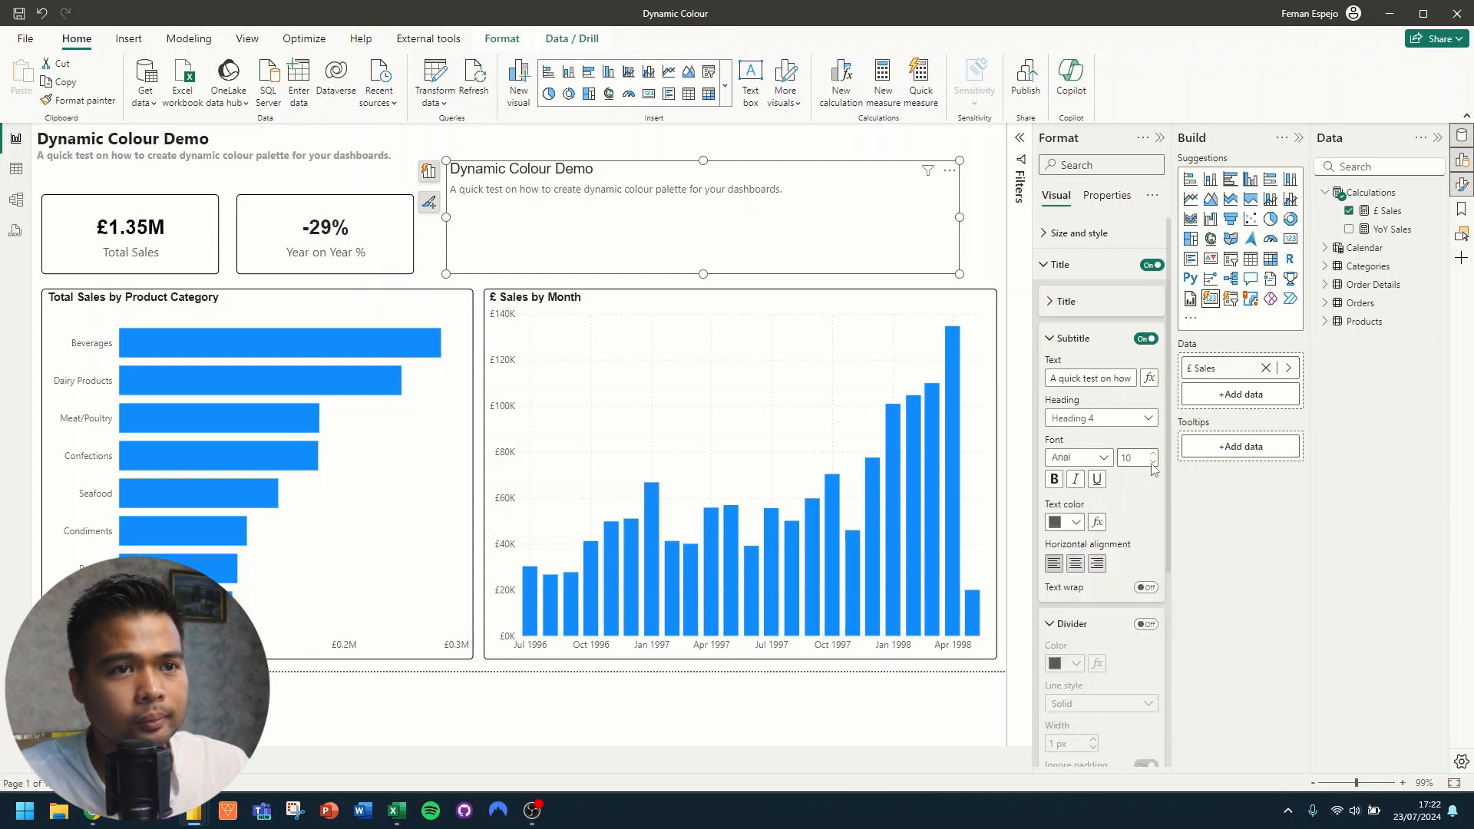
click(1075, 302)
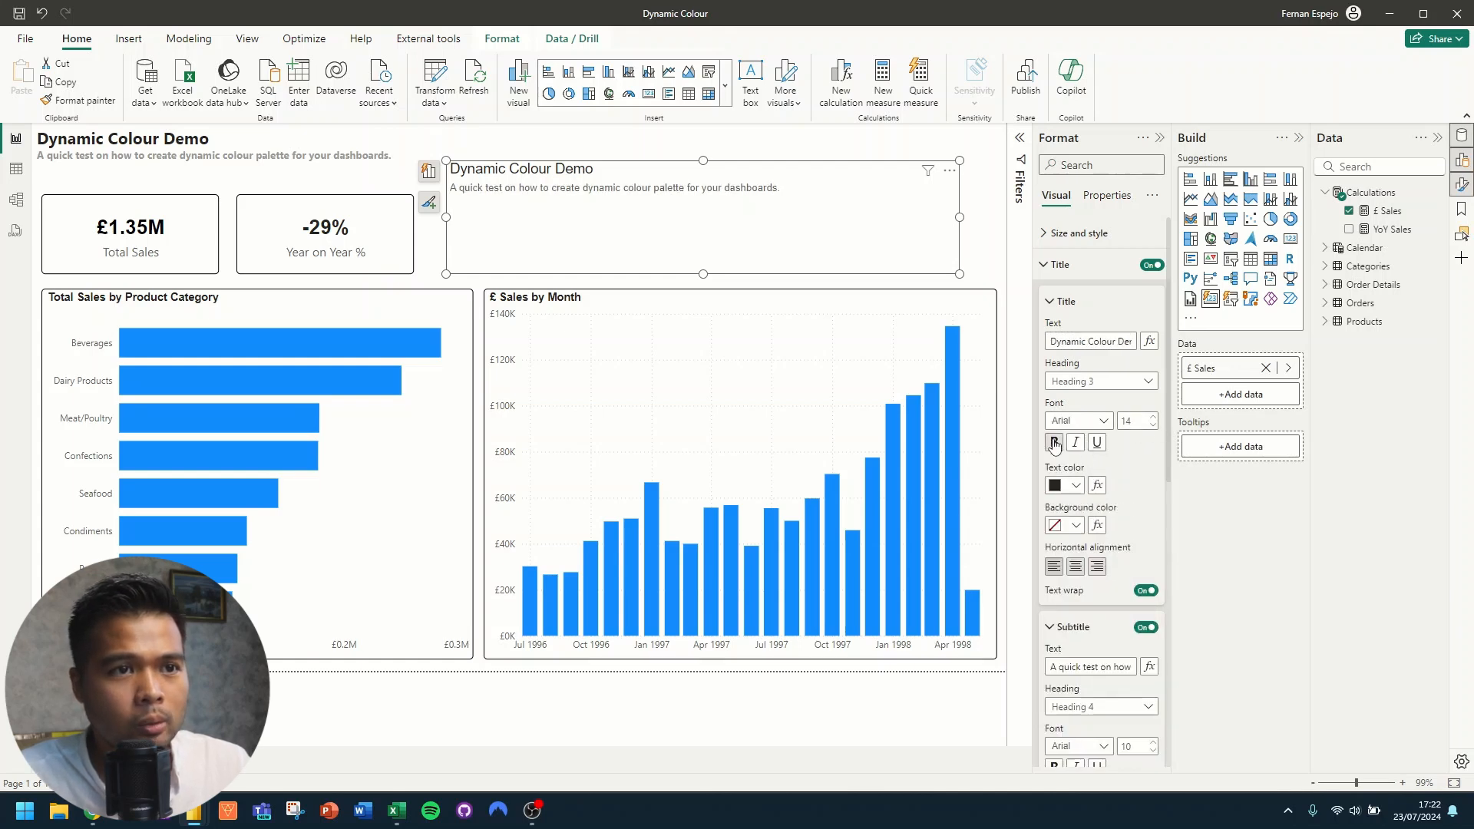
click(1057, 443)
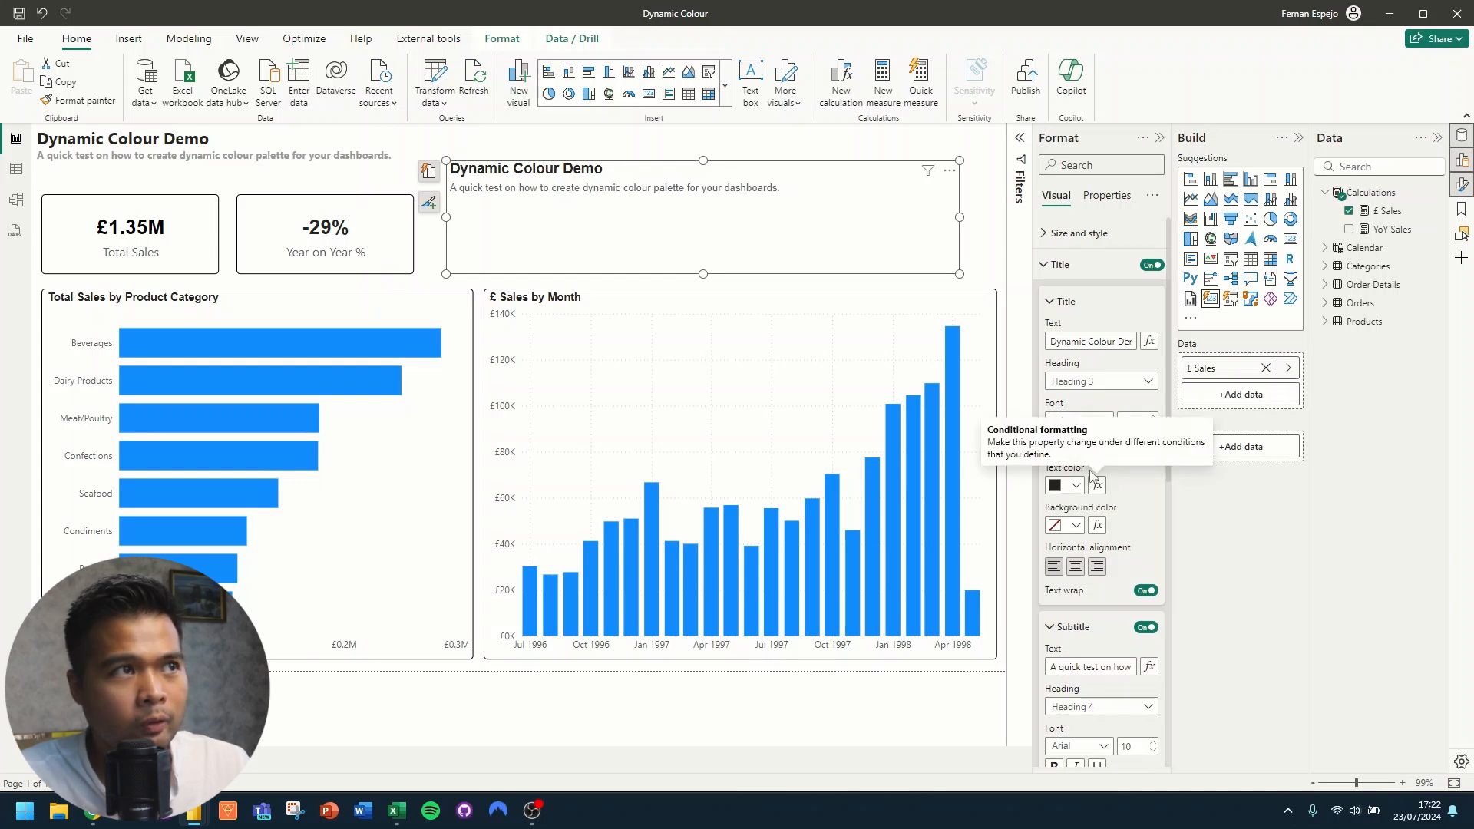
Step: Shrink the card's height to fit its title and subtitle, and put it in place of the deleted title text box
drag(703, 274, 702, 195)
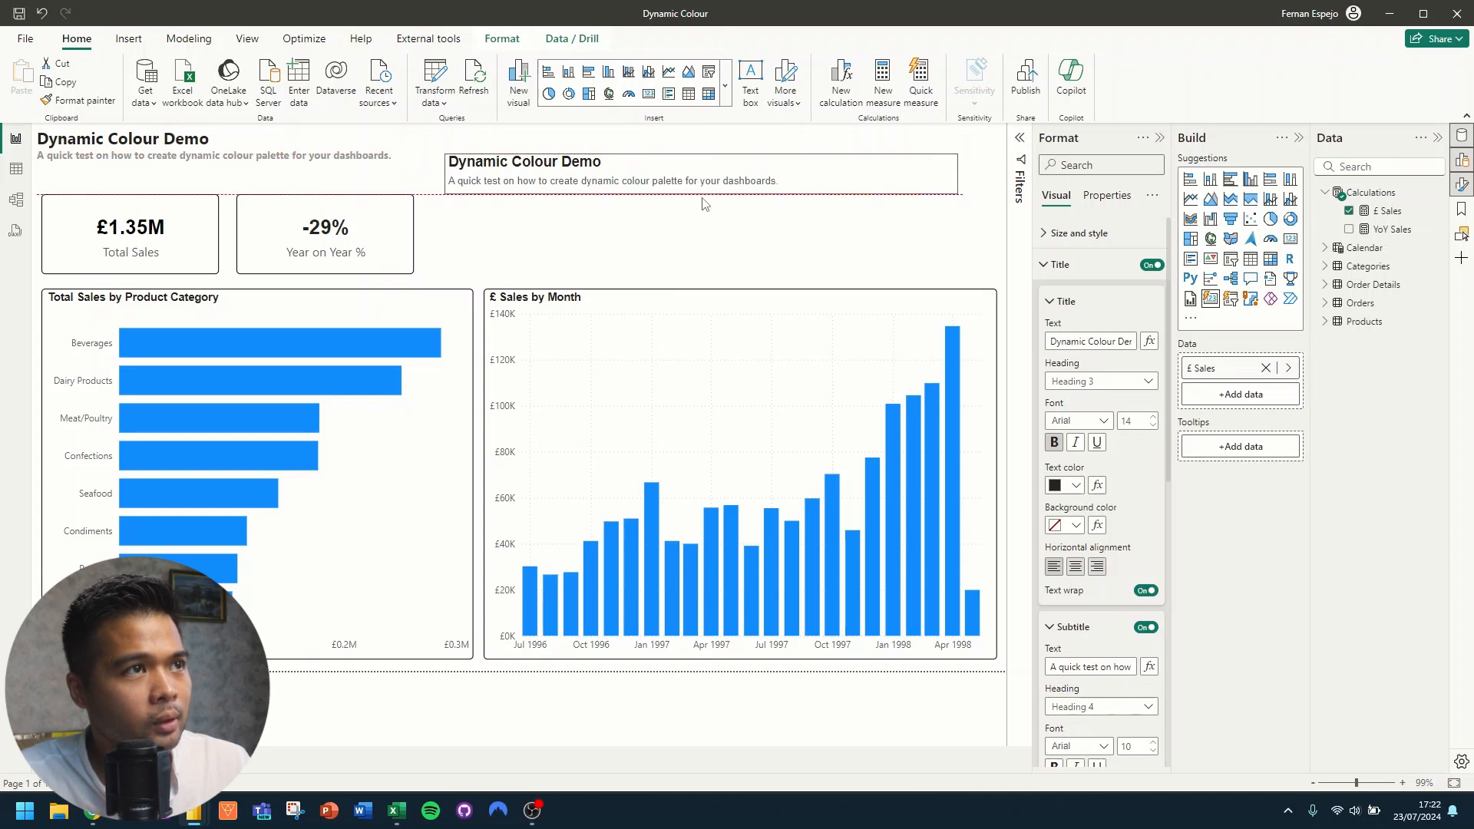
click(332, 130)
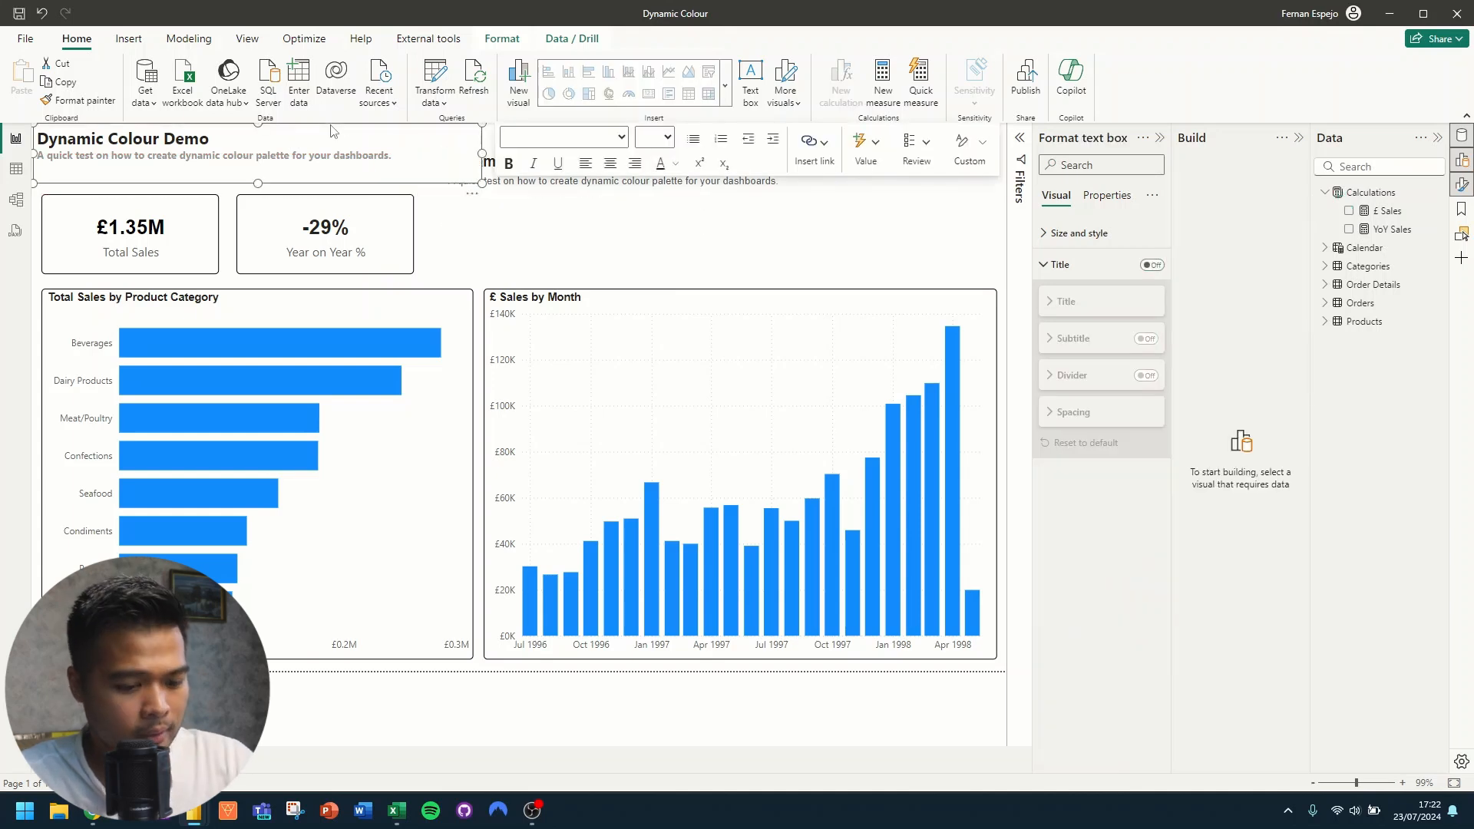
key(Delete)
drag(453, 172, 49, 156)
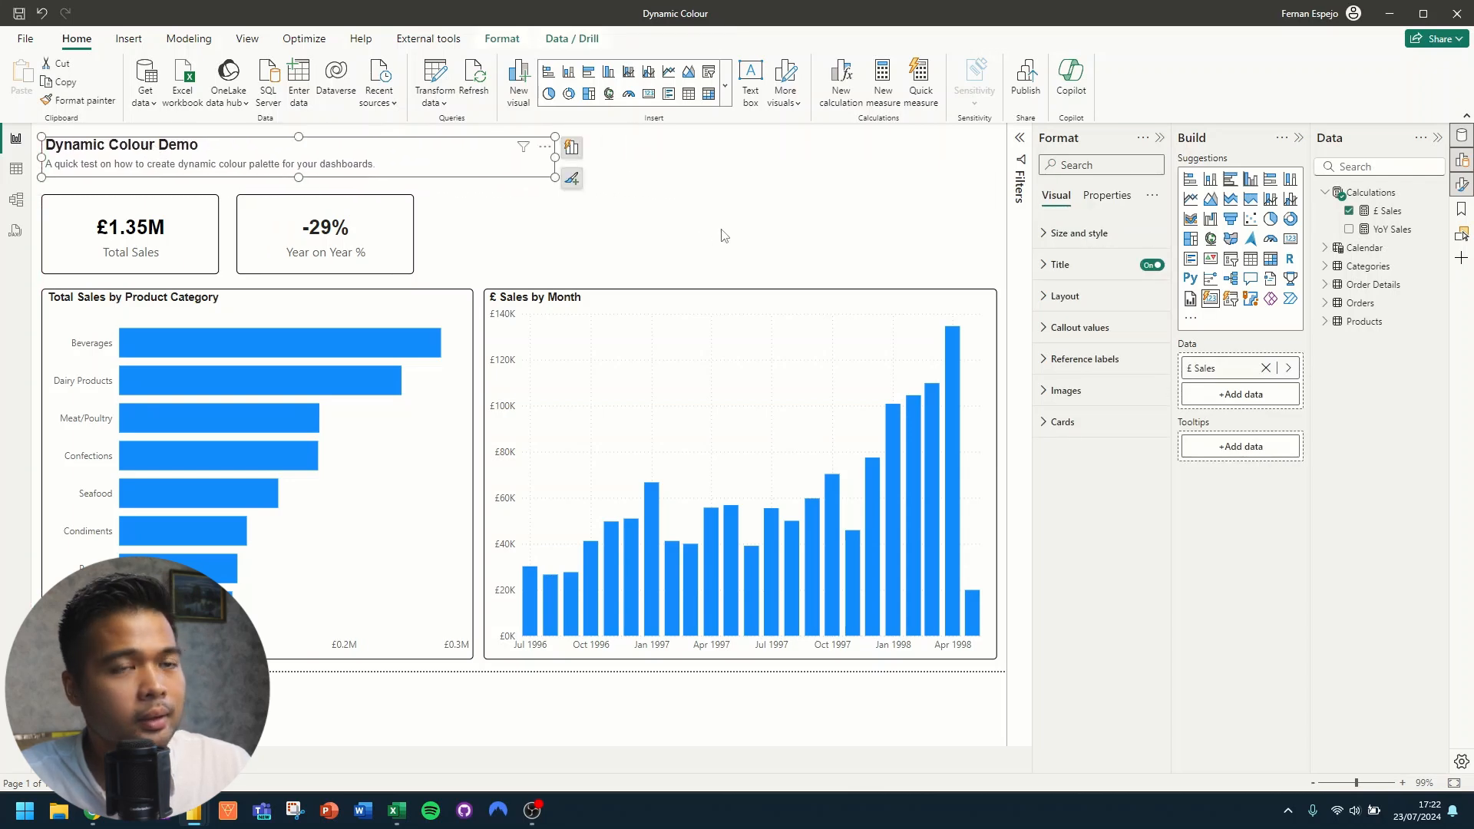
click(768, 230)
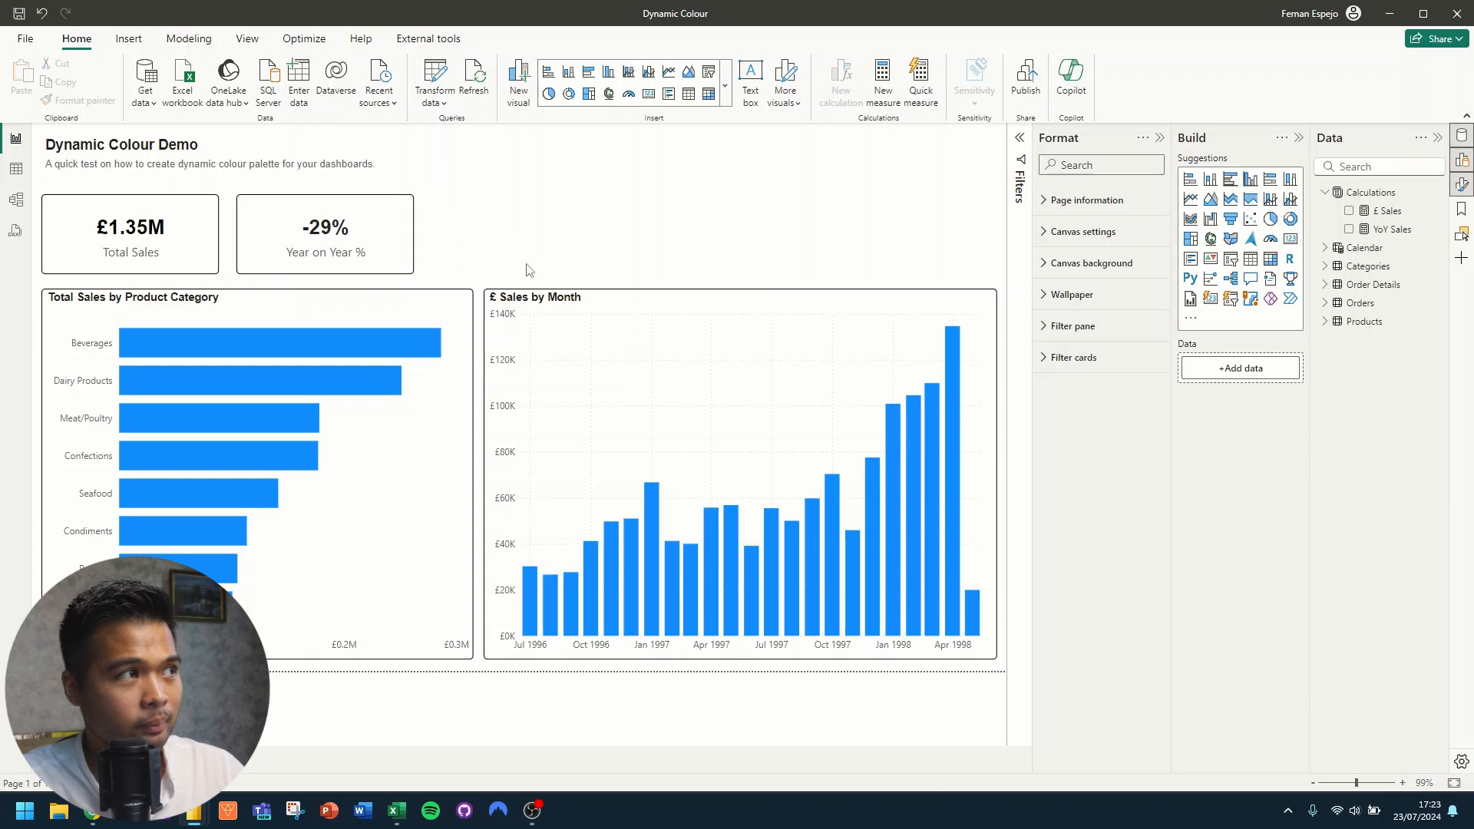
Step: Examine the Total Sales card's colour options for the callout value, category label, background and visual border
click(184, 261)
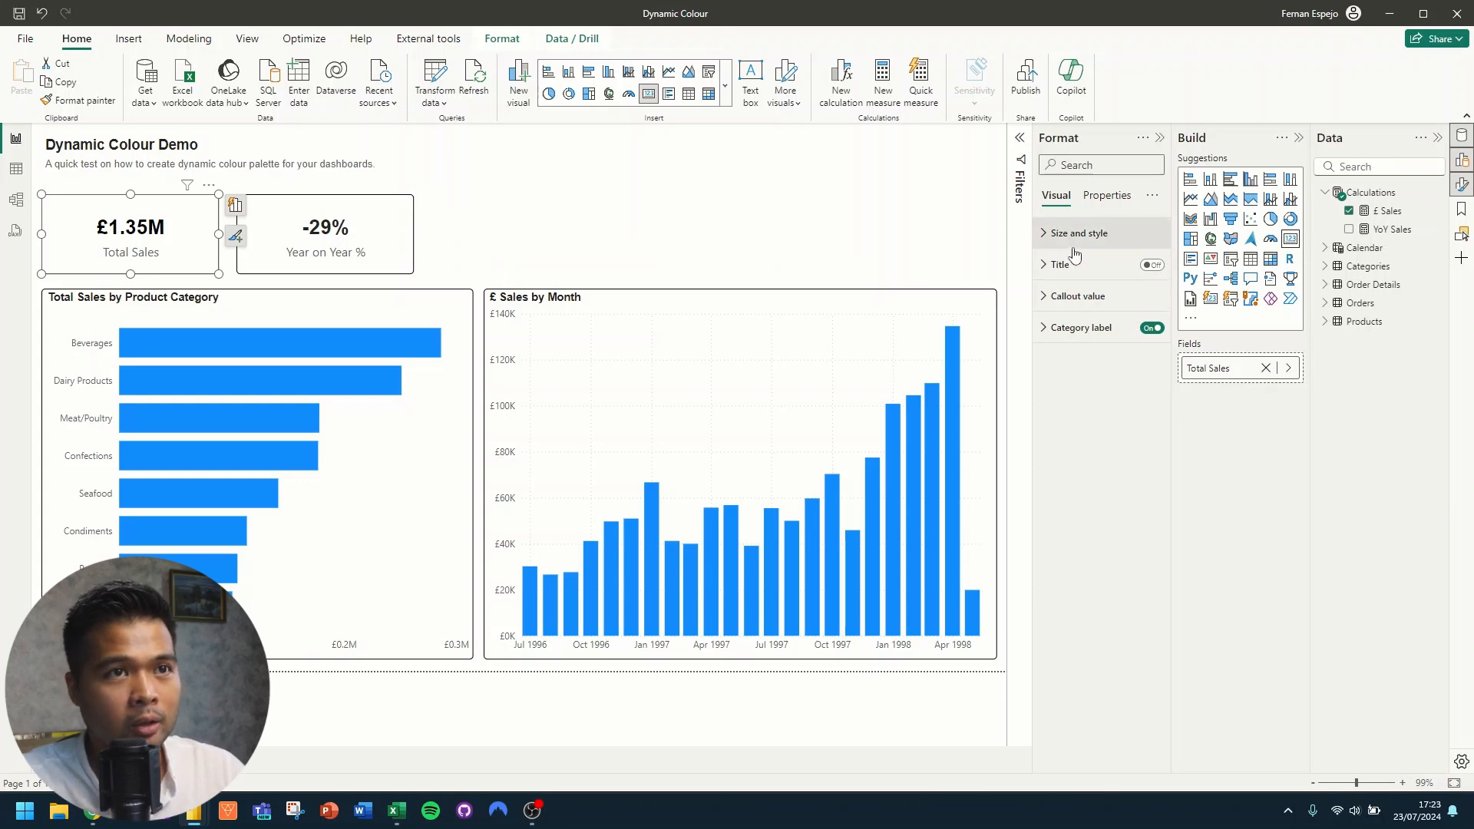
click(1083, 296)
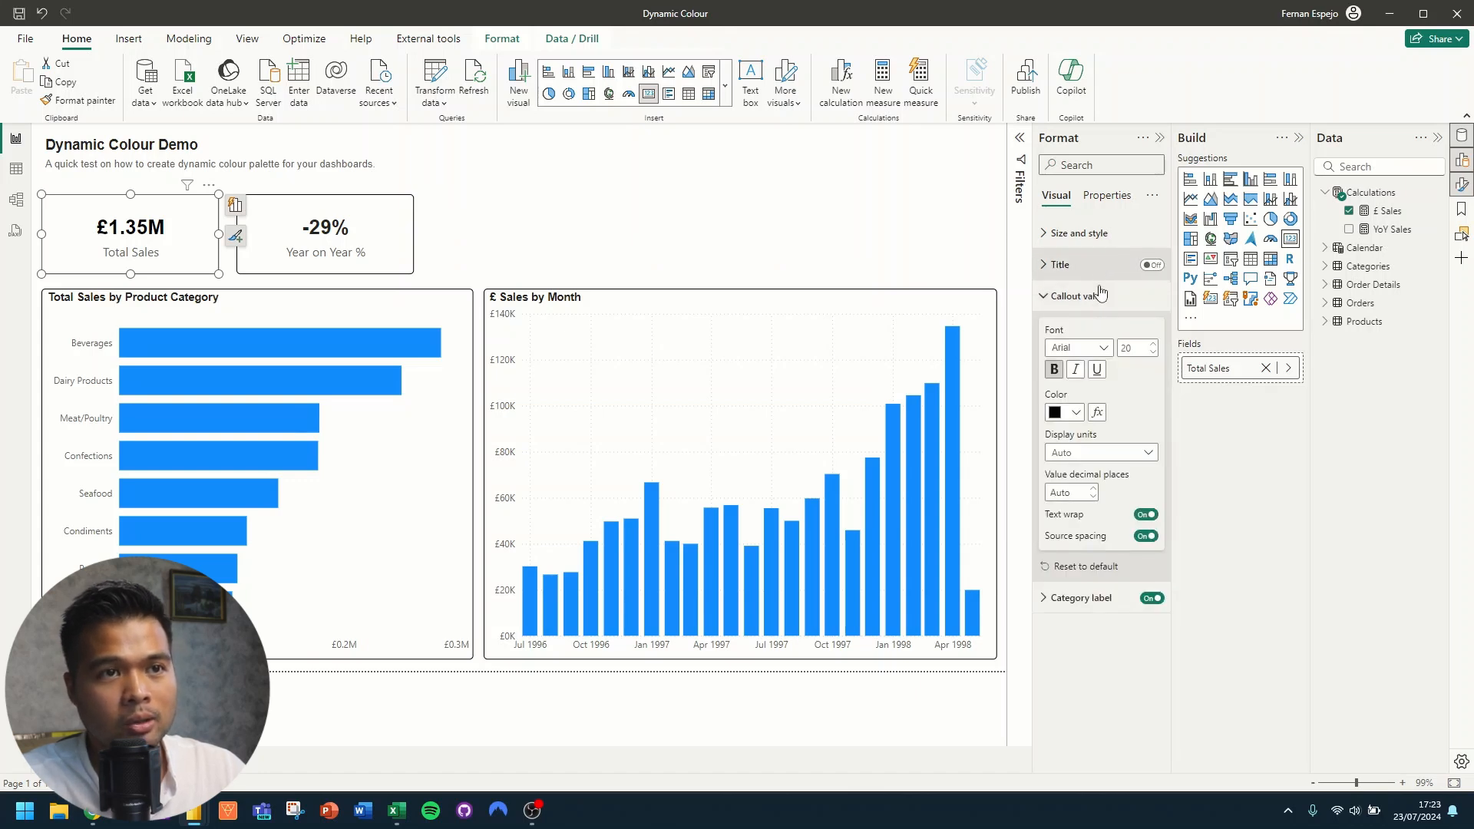
click(1091, 606)
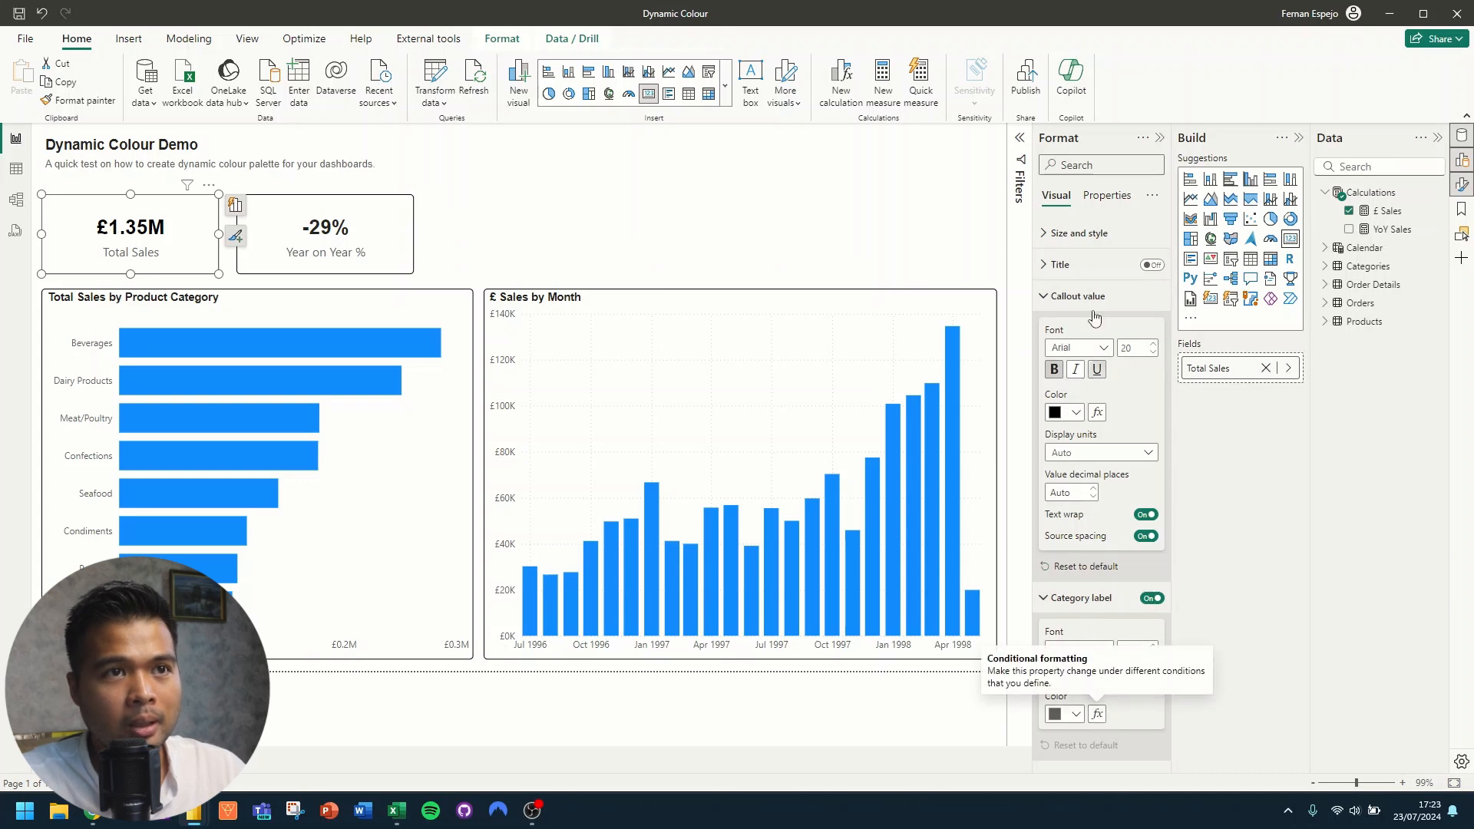
click(1073, 296)
click(1078, 233)
scroll(1102, 368, down, 5)
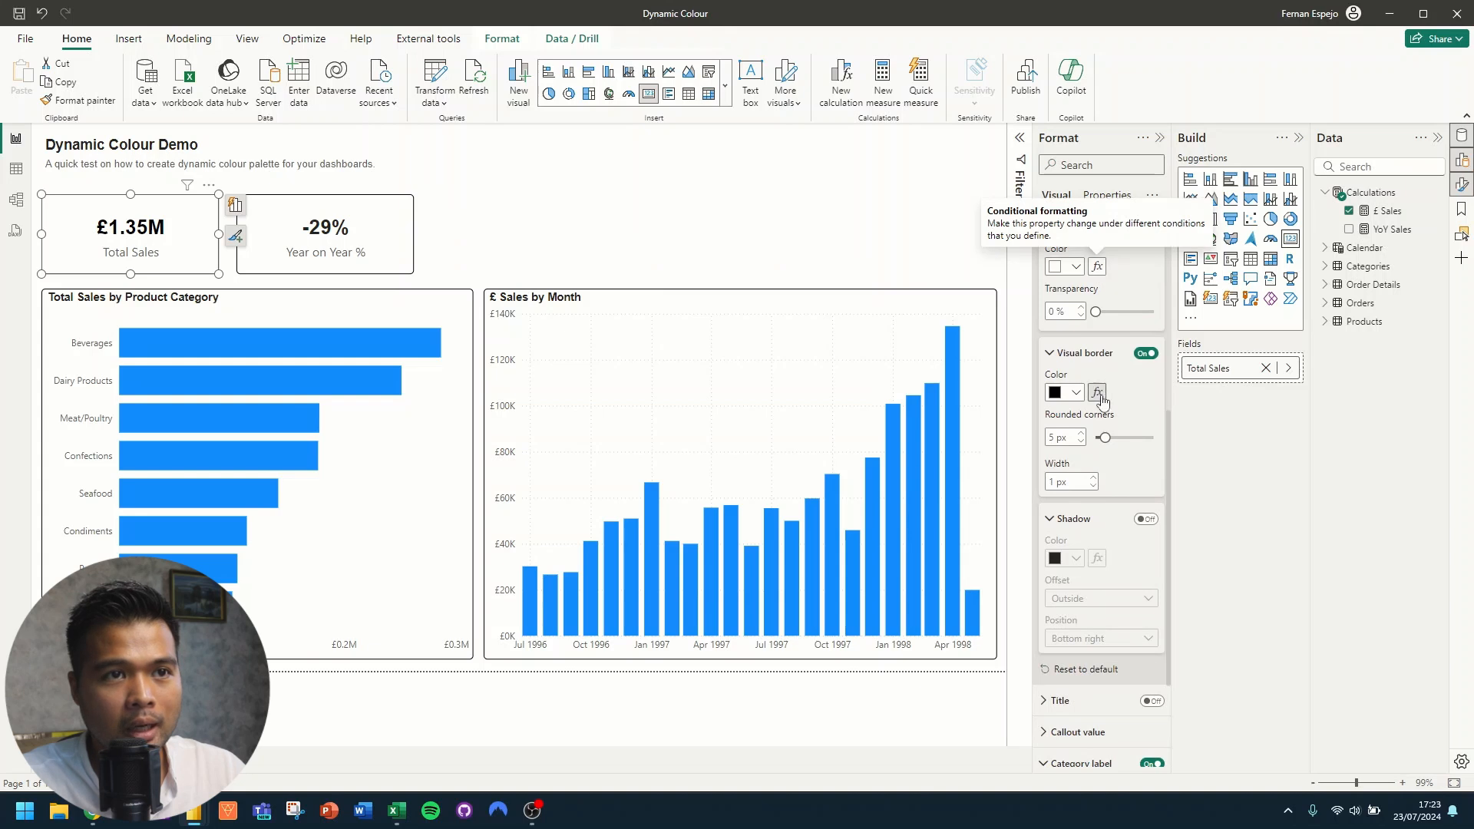
scroll(1096, 530, up, 5)
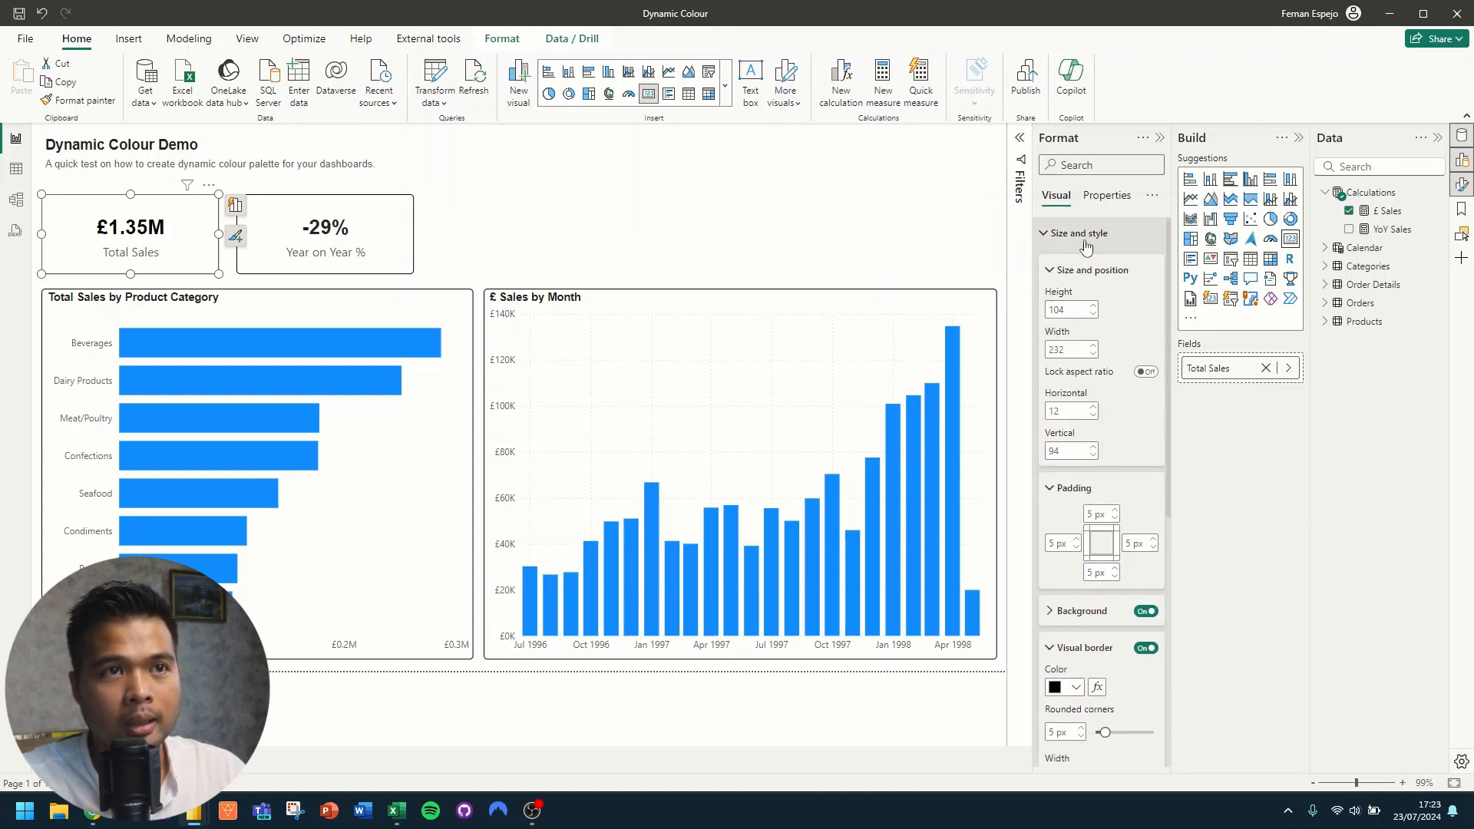
click(1085, 234)
click(564, 231)
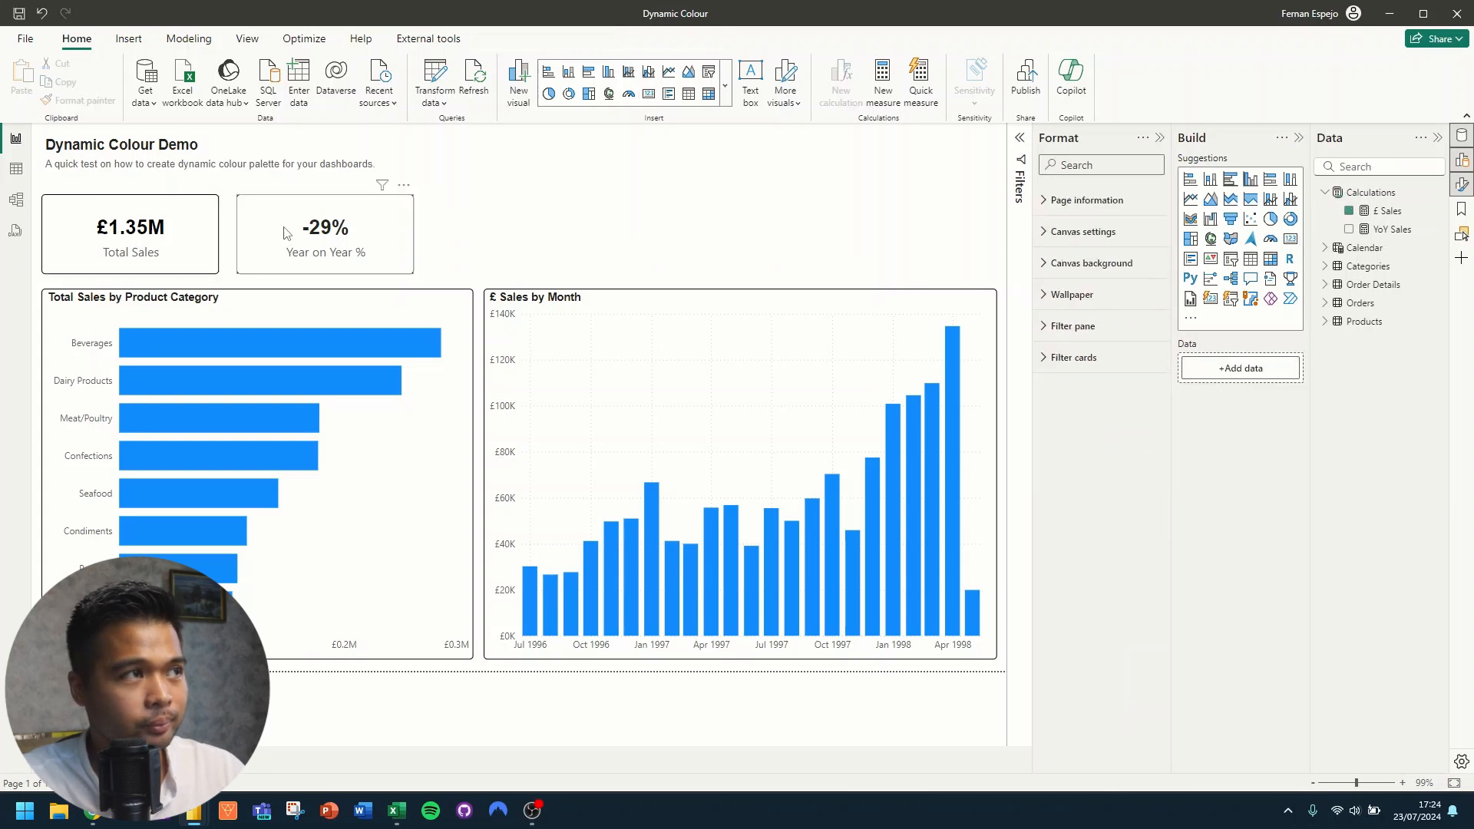
click(282, 236)
click(237, 301)
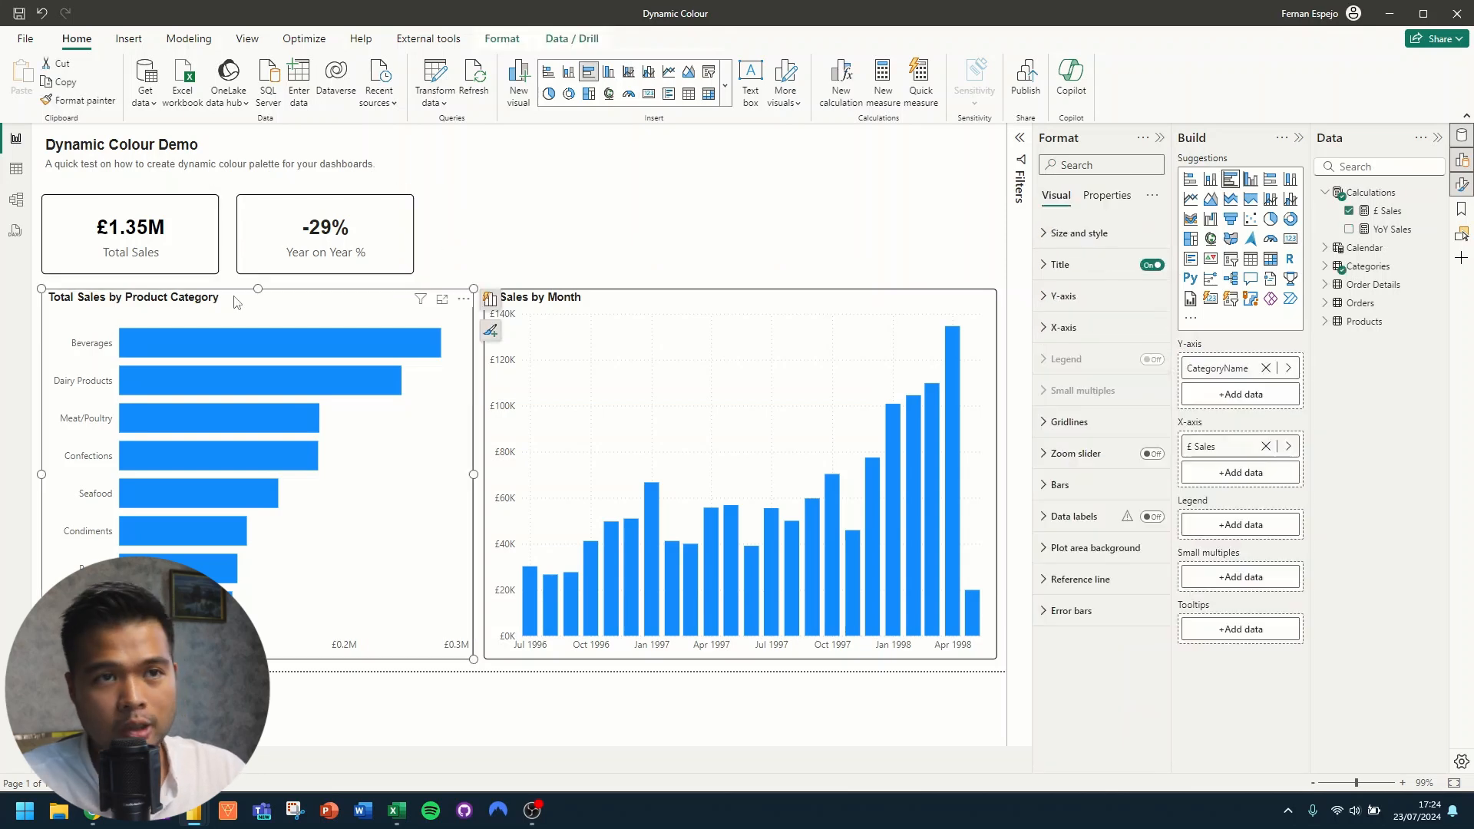
Step: Try the £ Sales by Month chart as a line chart and examine its line colour options
click(572, 309)
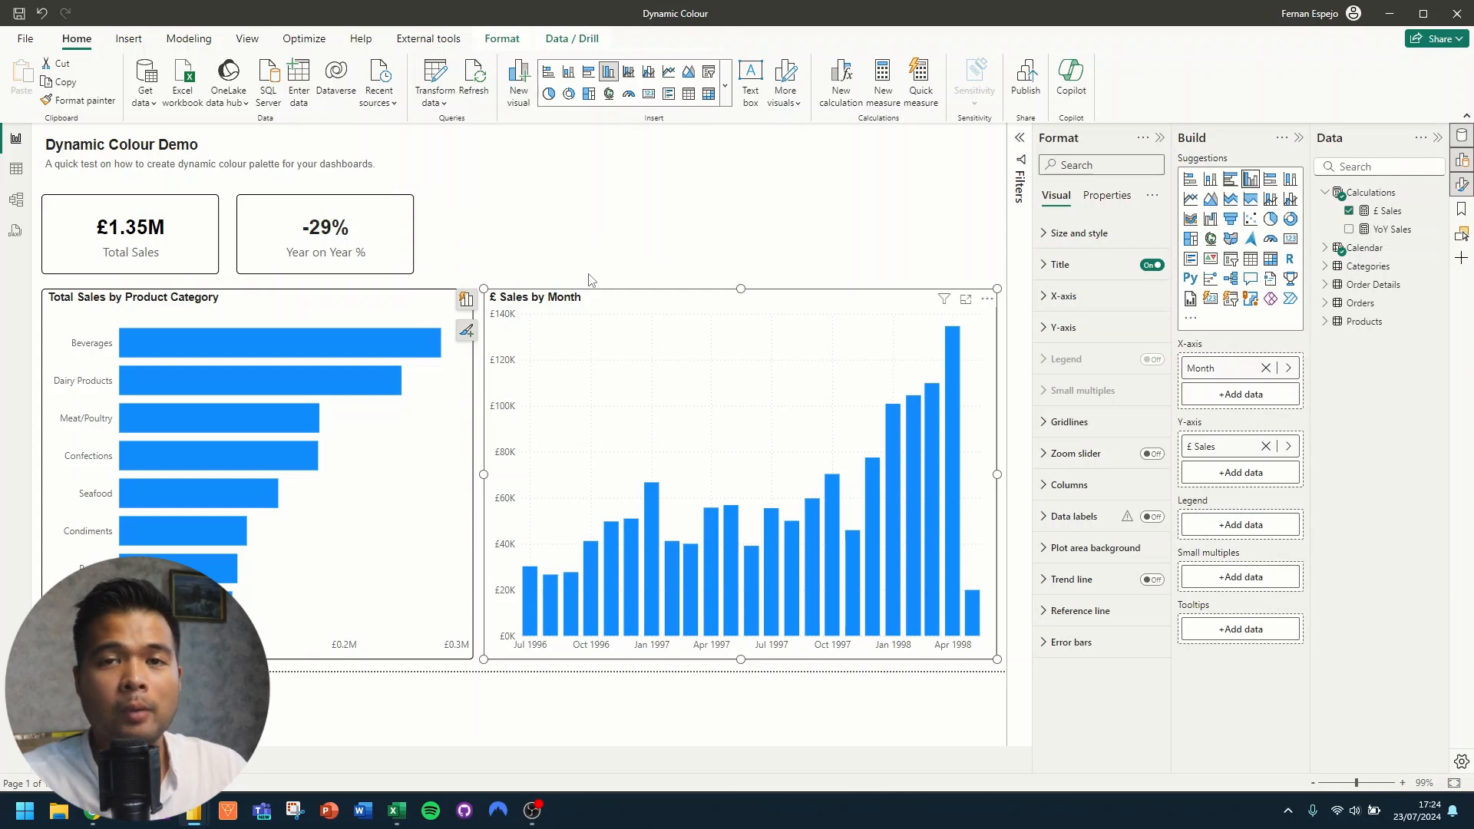
click(1191, 199)
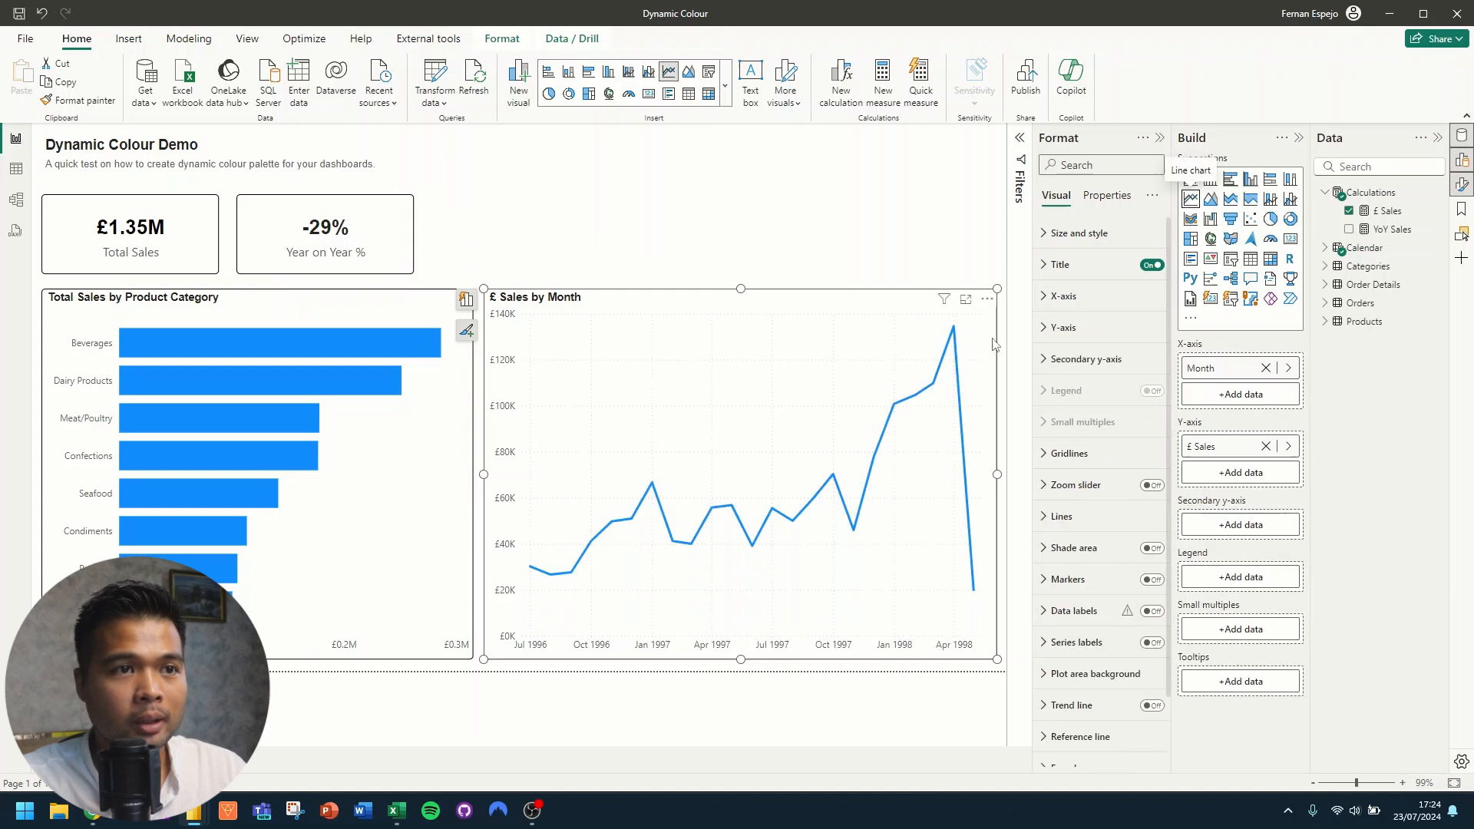
click(1061, 516)
scroll(1068, 519, down, 3)
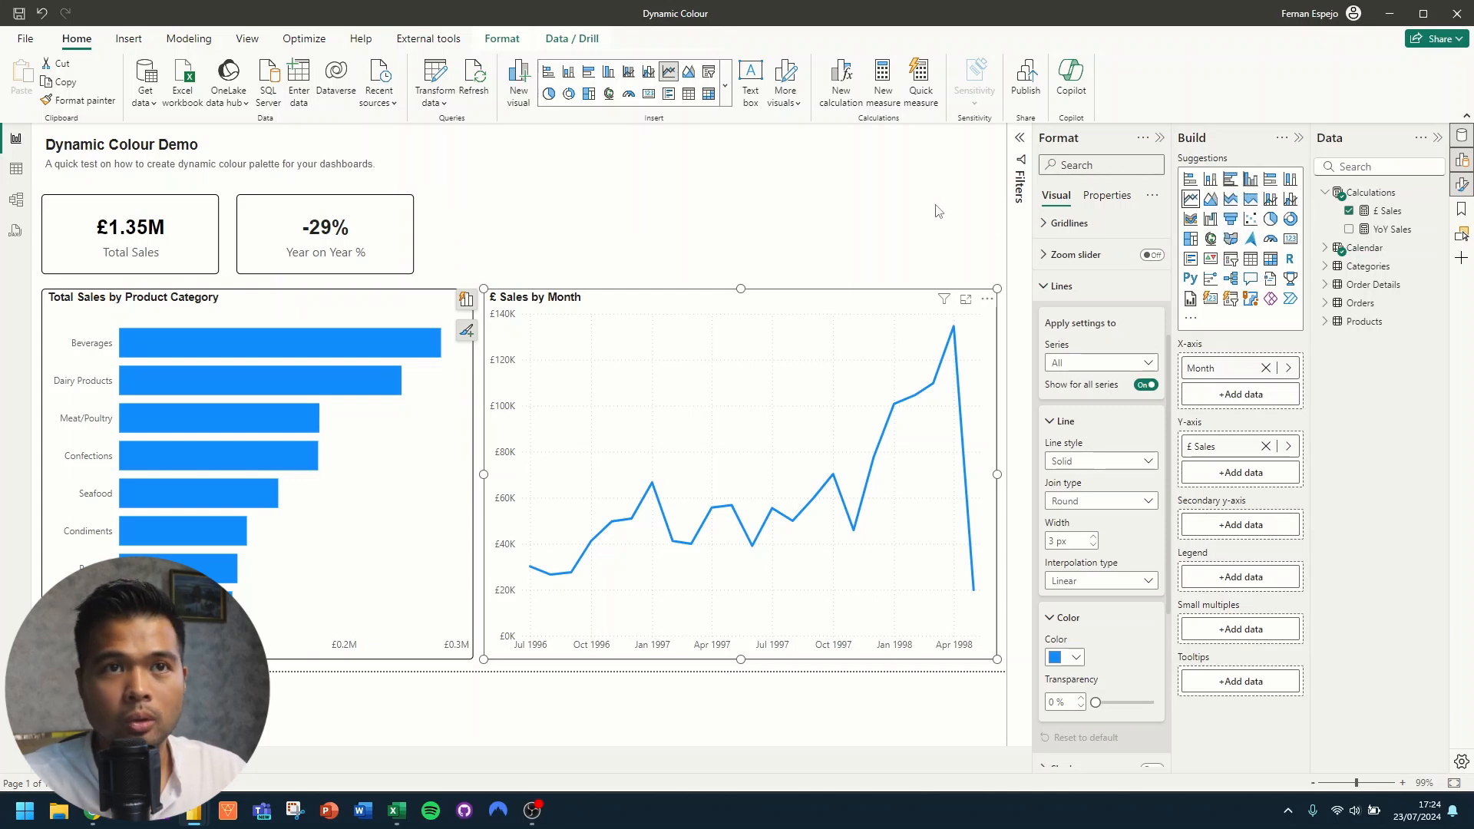
click(41, 13)
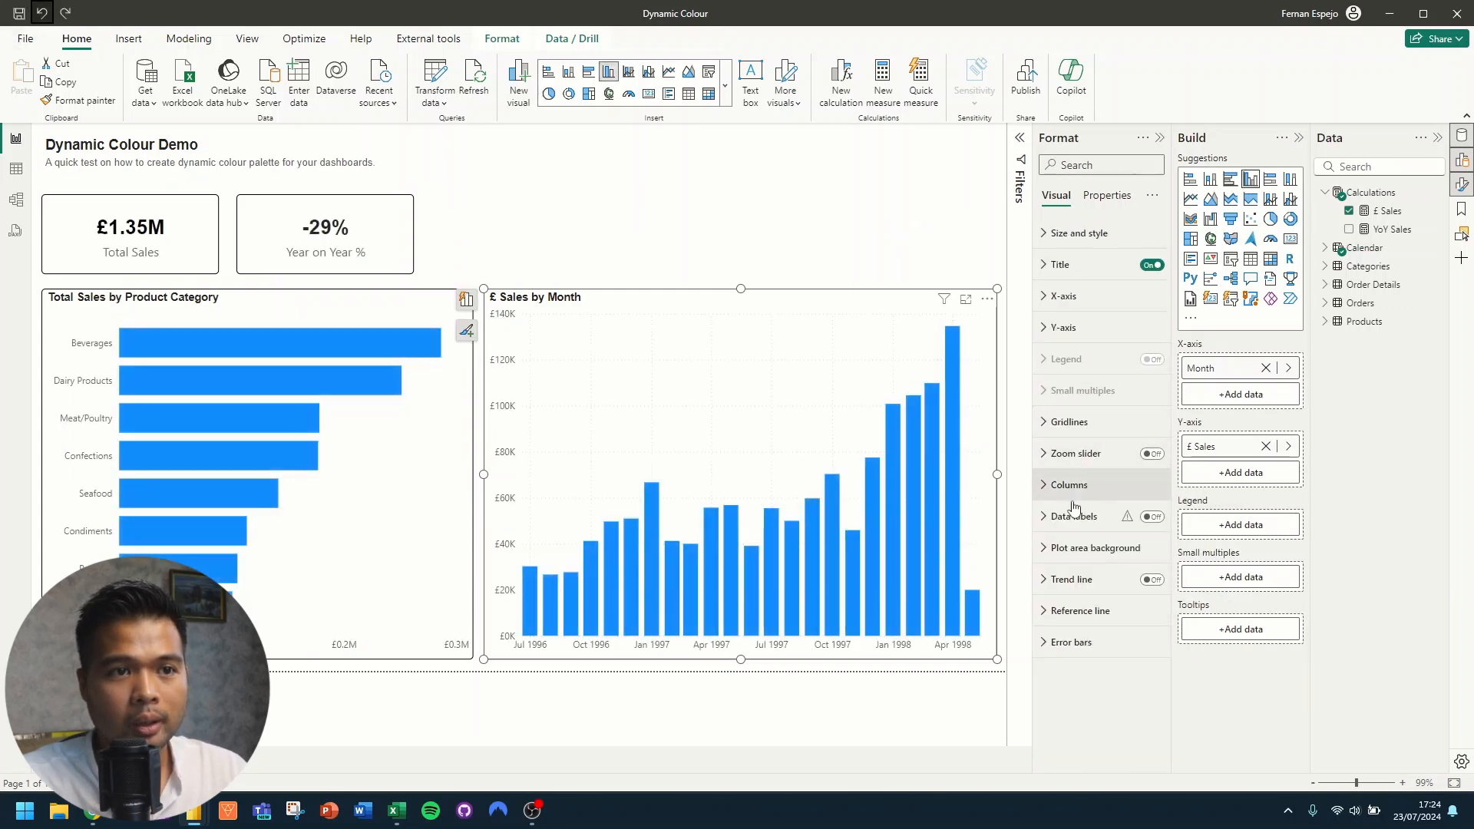
Step: Examine the column colour options of the £ Sales by Month chart
click(1075, 485)
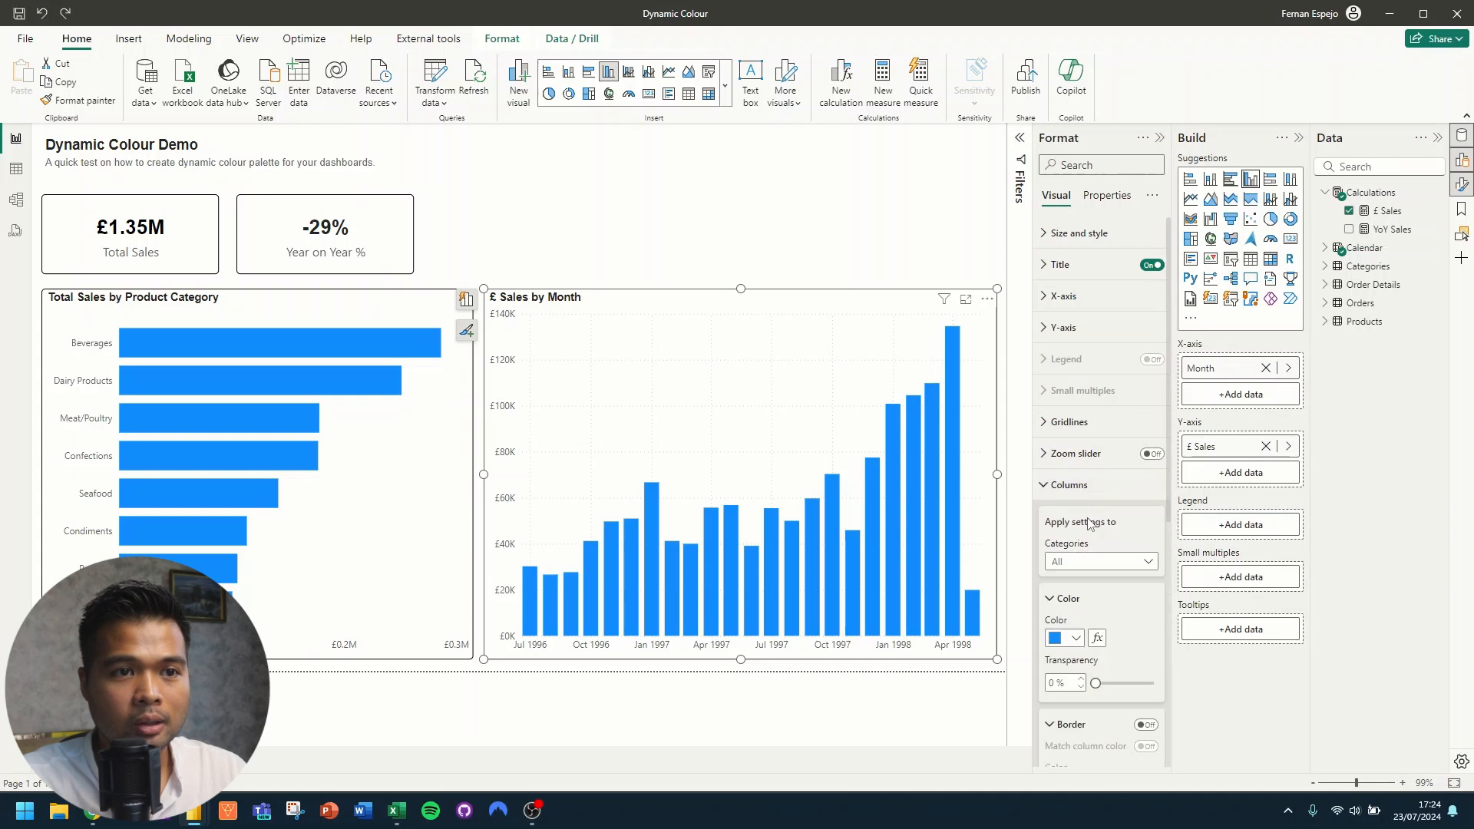
scroll(1106, 537, down, 2)
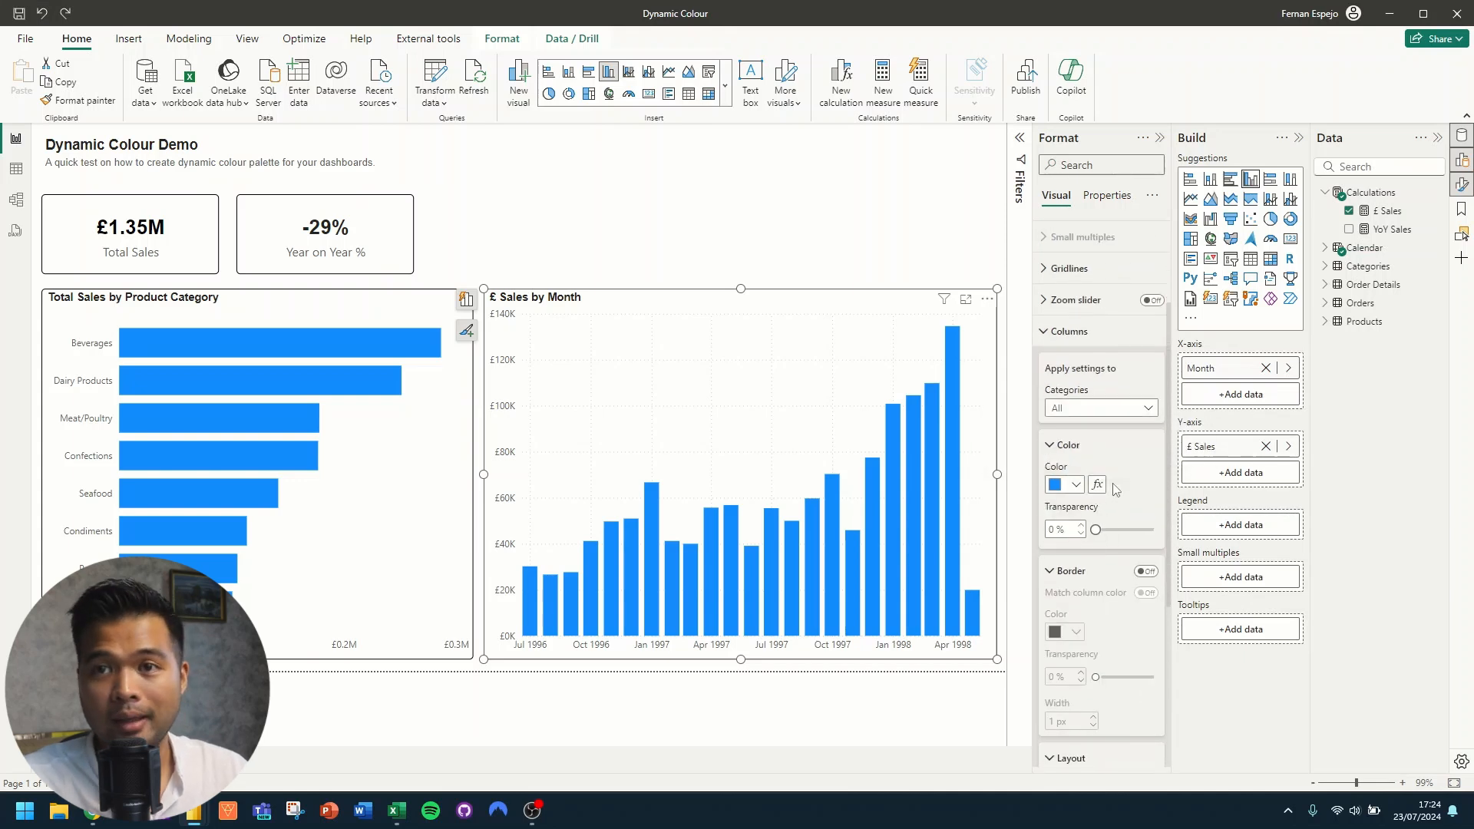
click(612, 182)
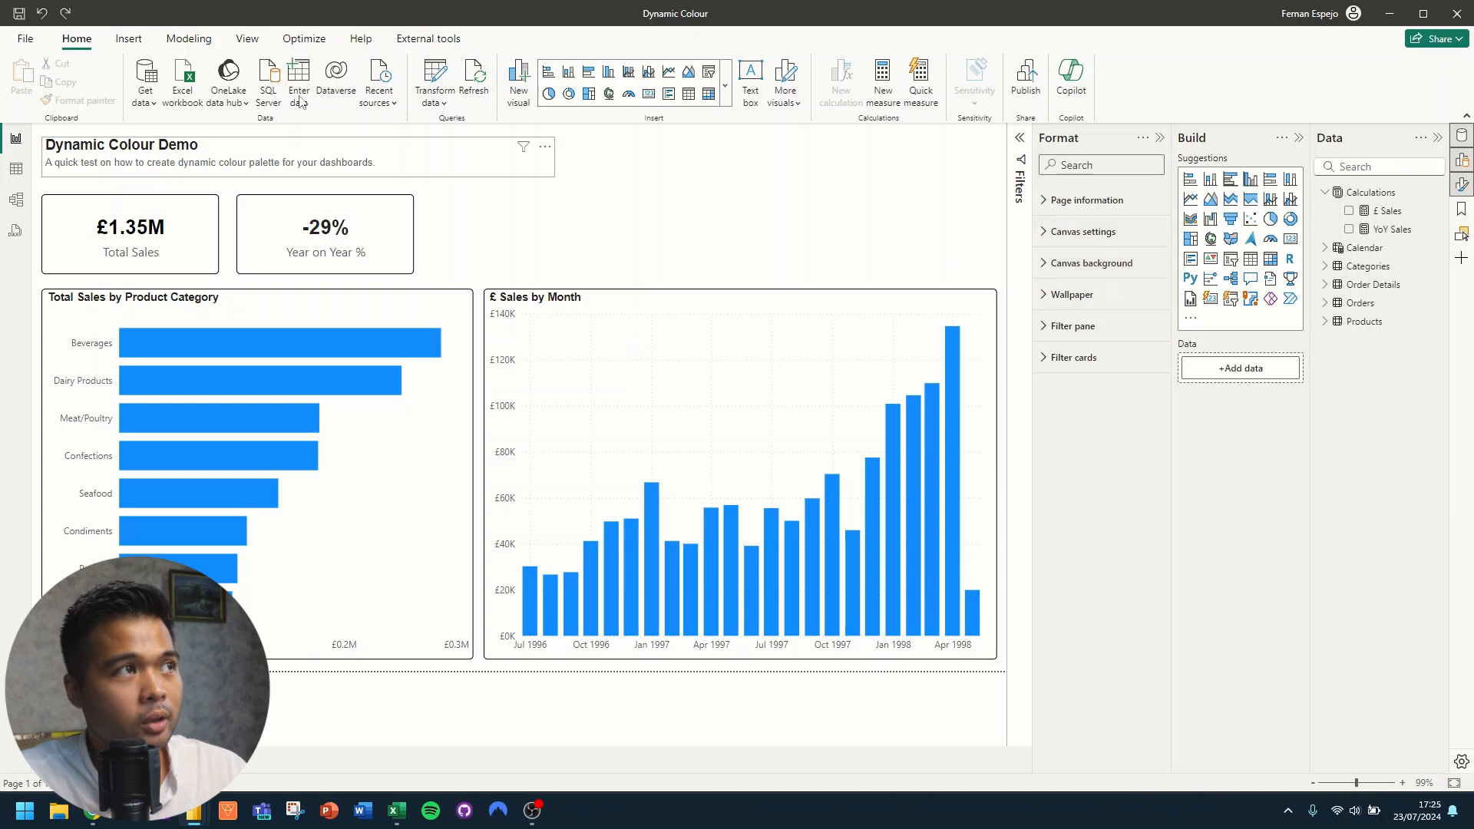
Step: Insert a rectangle shape above the £ Sales by Month chart and shift it slightly towards the cards
click(129, 38)
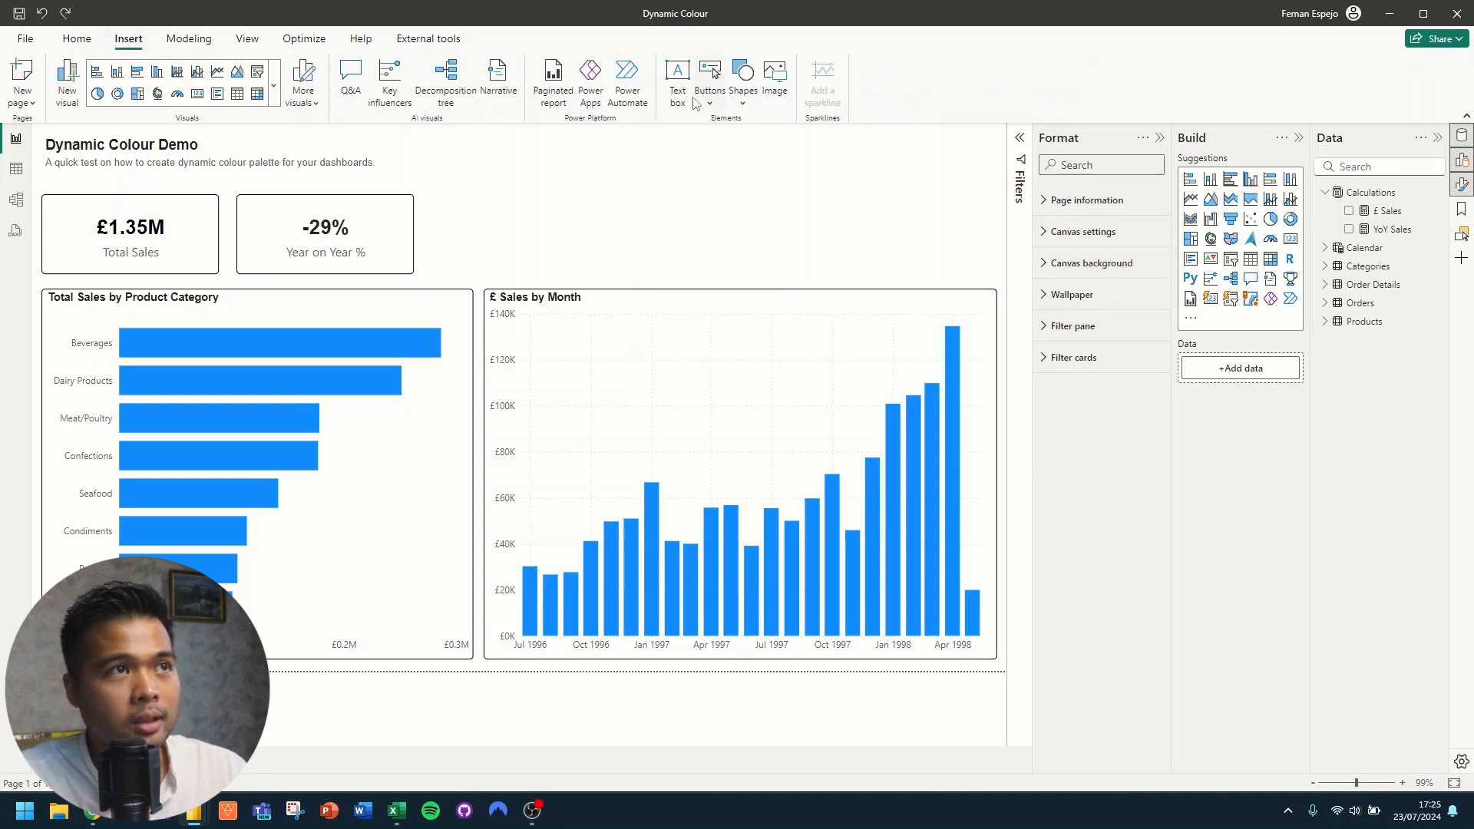
click(744, 99)
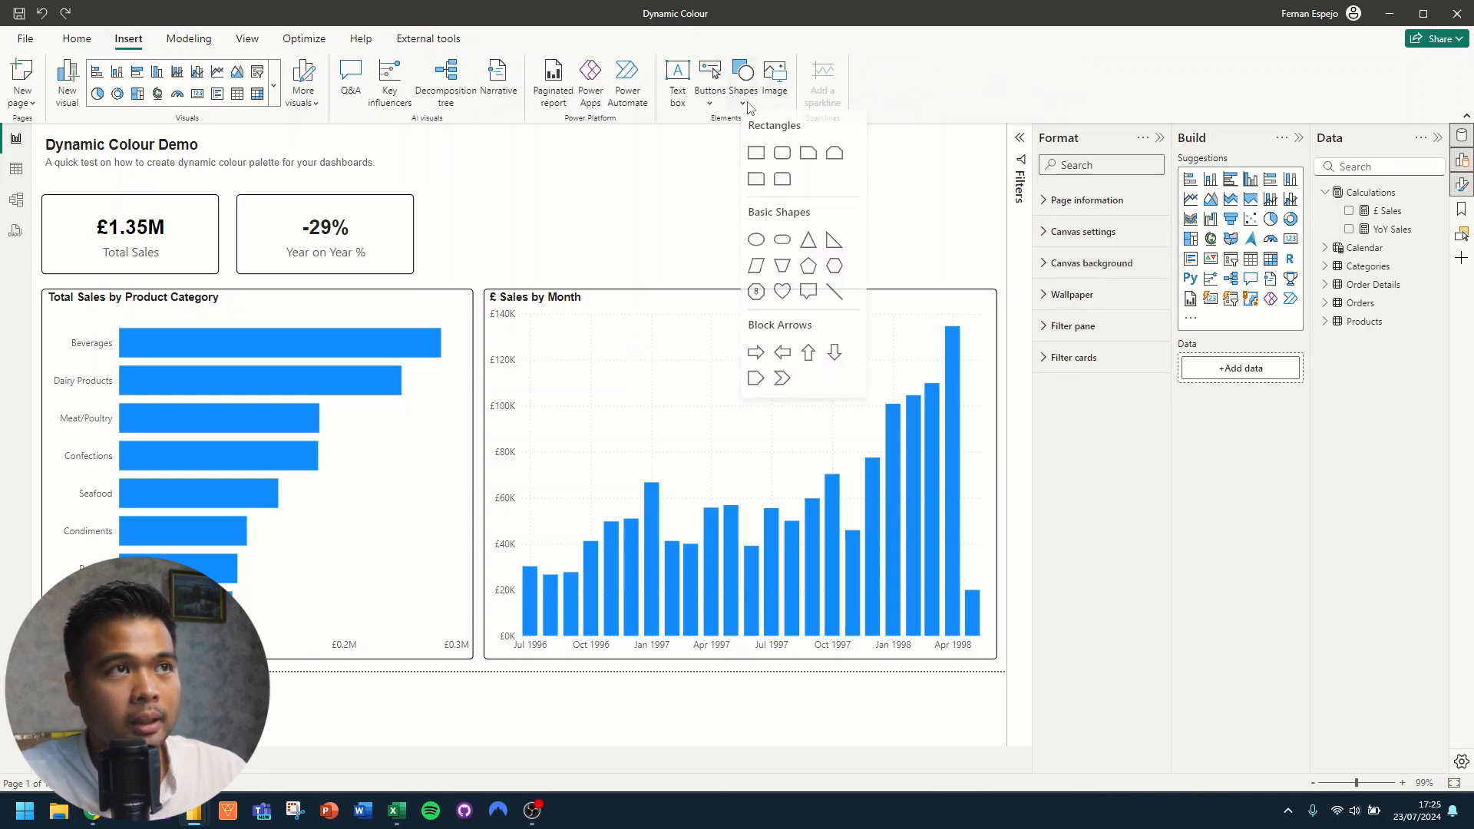
click(756, 157)
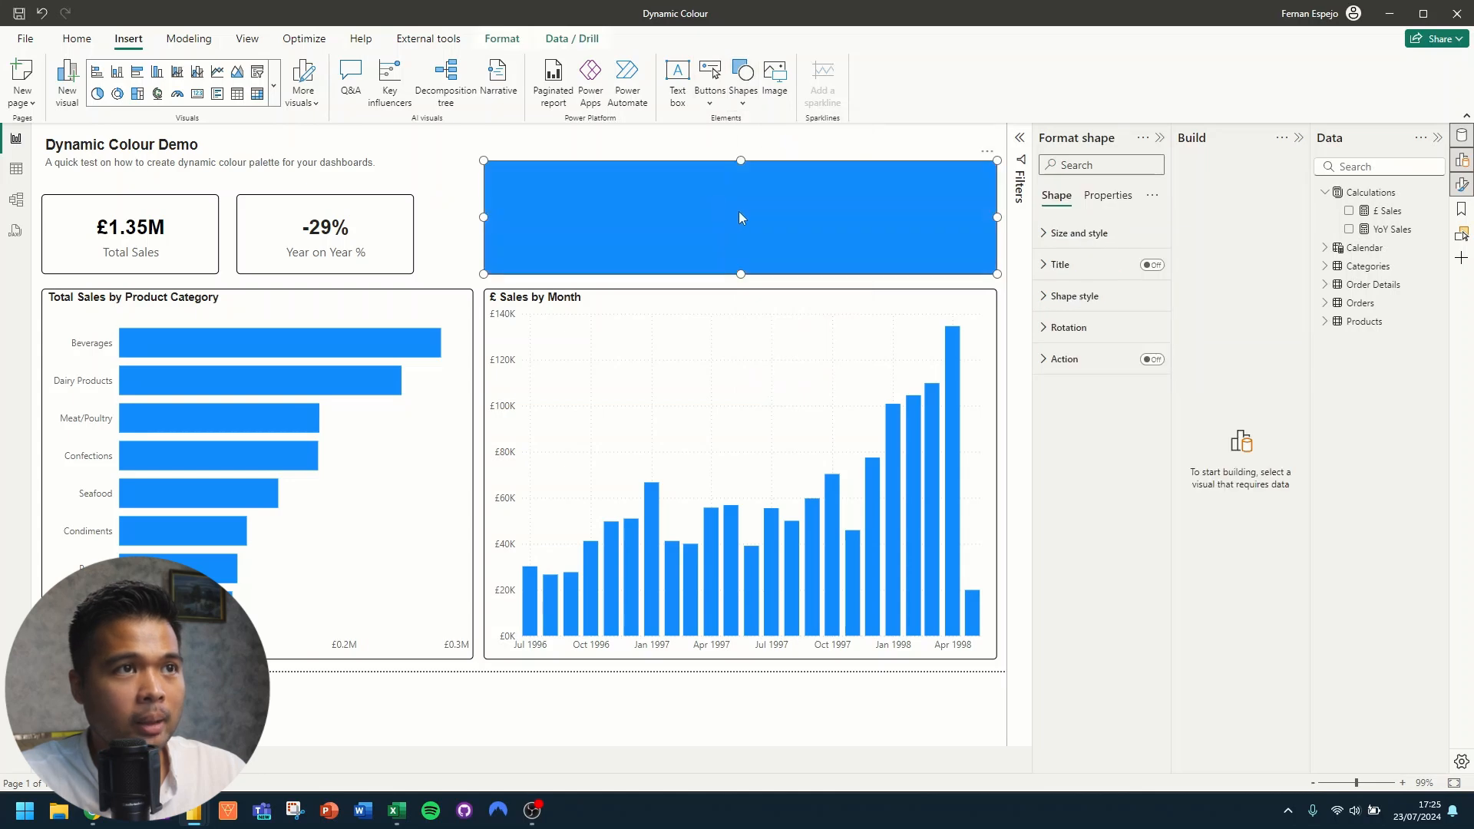
drag(740, 212, 680, 213)
Step: Turn off the rectangle's border and set its fill colour to light grey
click(1079, 232)
scroll(1098, 423, down, 1)
scroll(1098, 423, down, 3)
scroll(1090, 345, up, 5)
click(1079, 233)
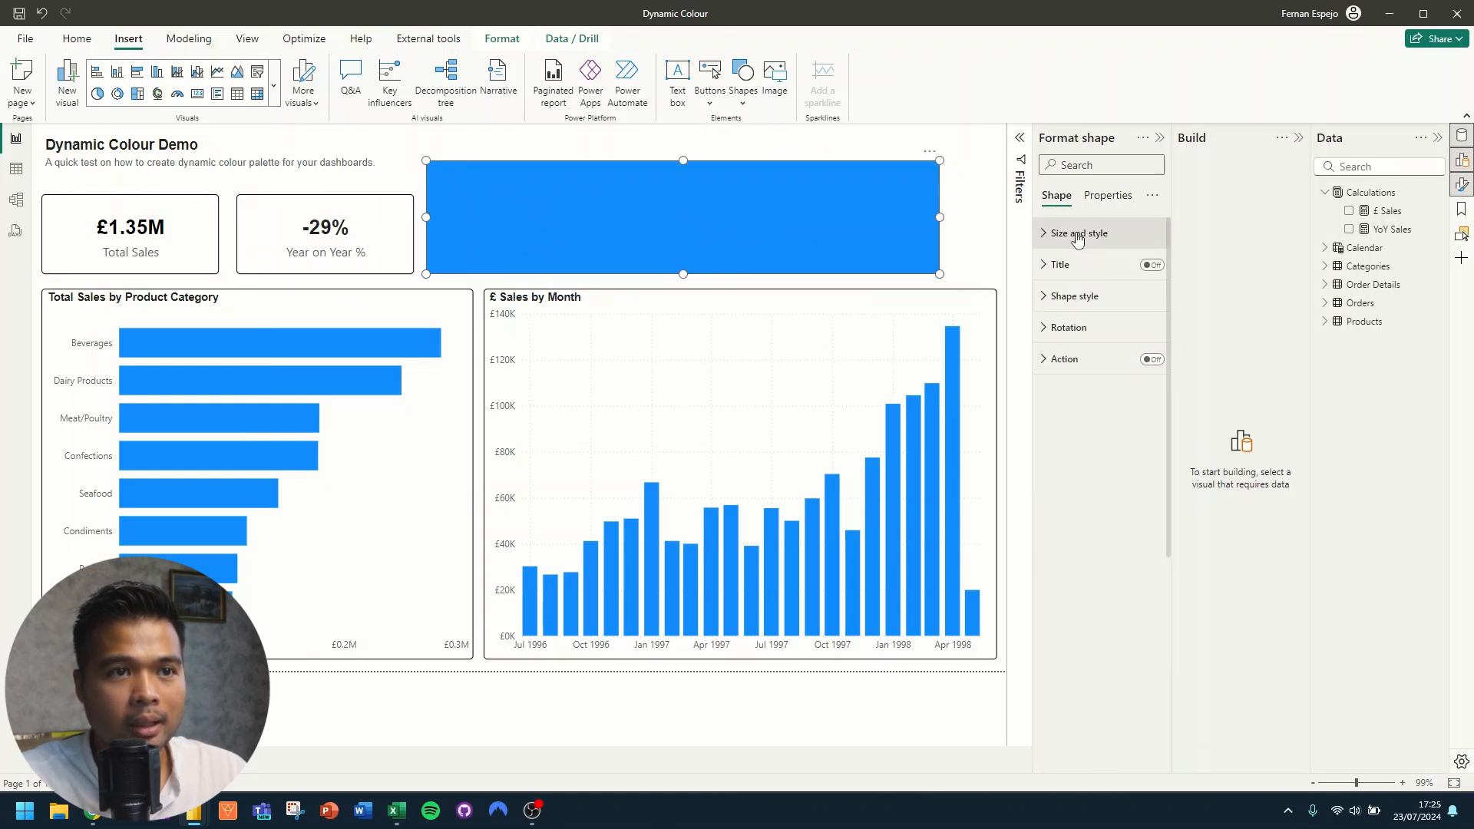
click(1074, 297)
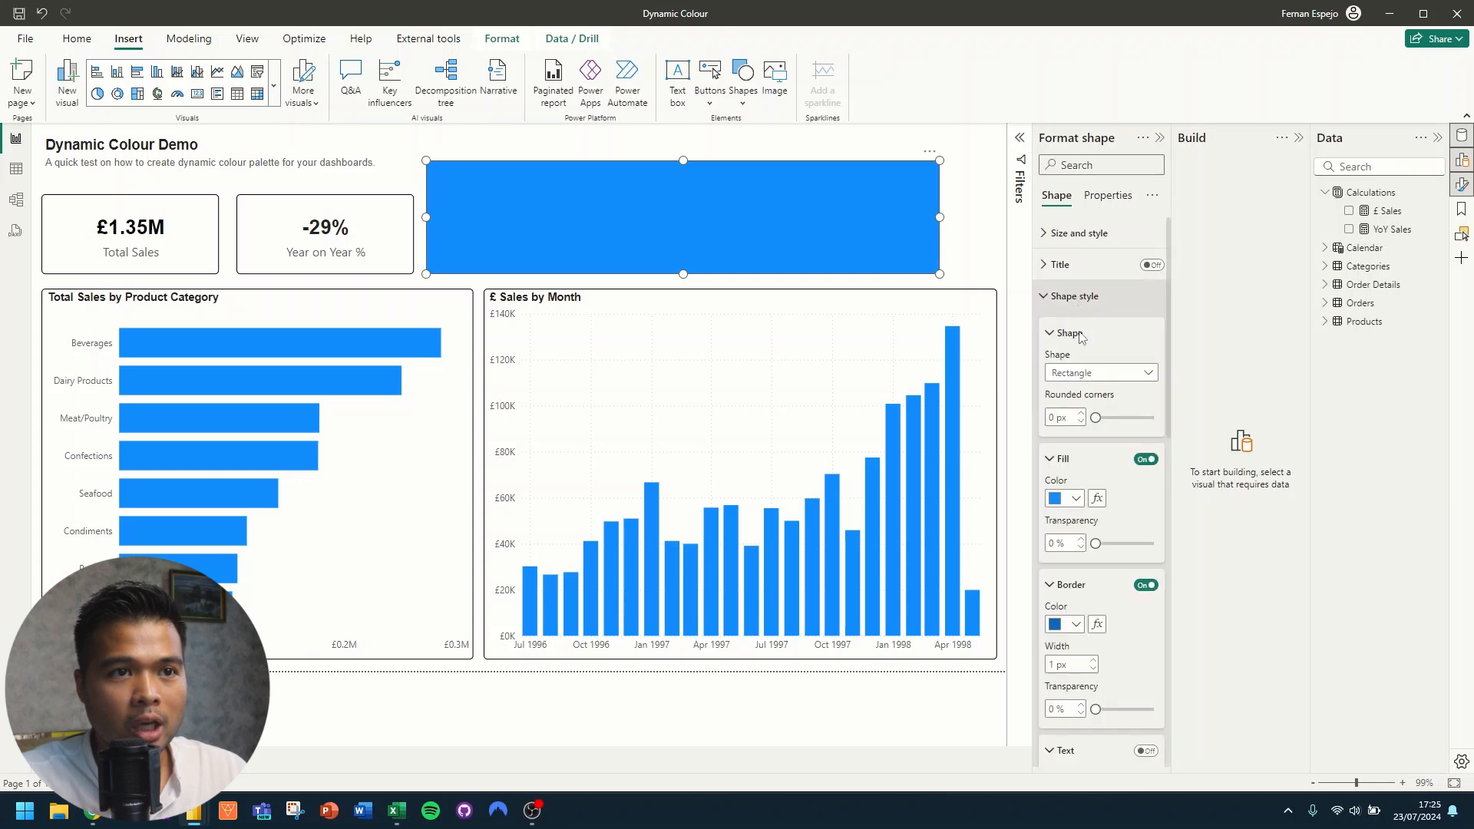
click(1150, 587)
scroll(1137, 514, down, 3)
scroll(1137, 515, up, 4)
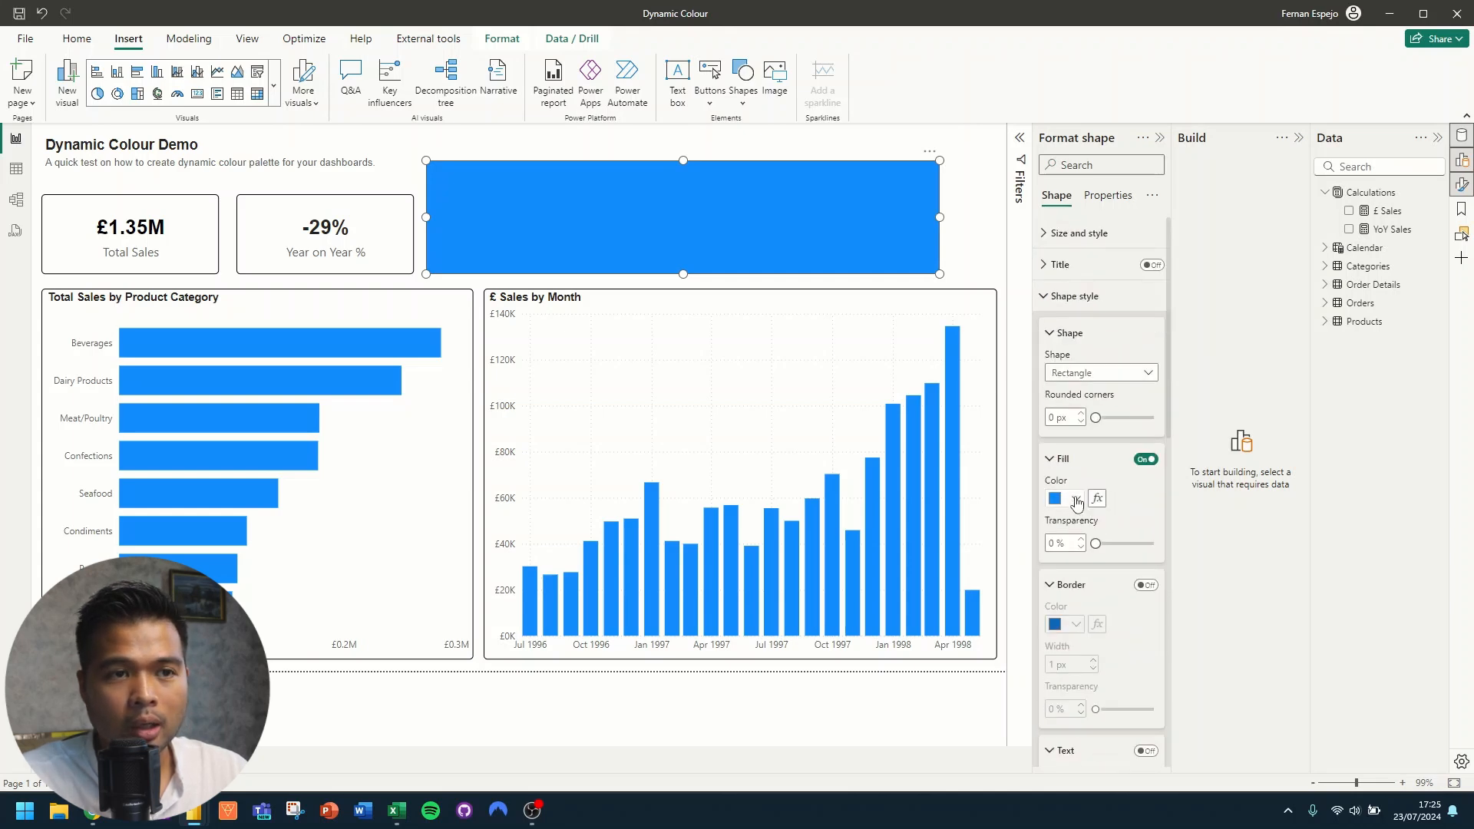
click(1077, 500)
click(1053, 559)
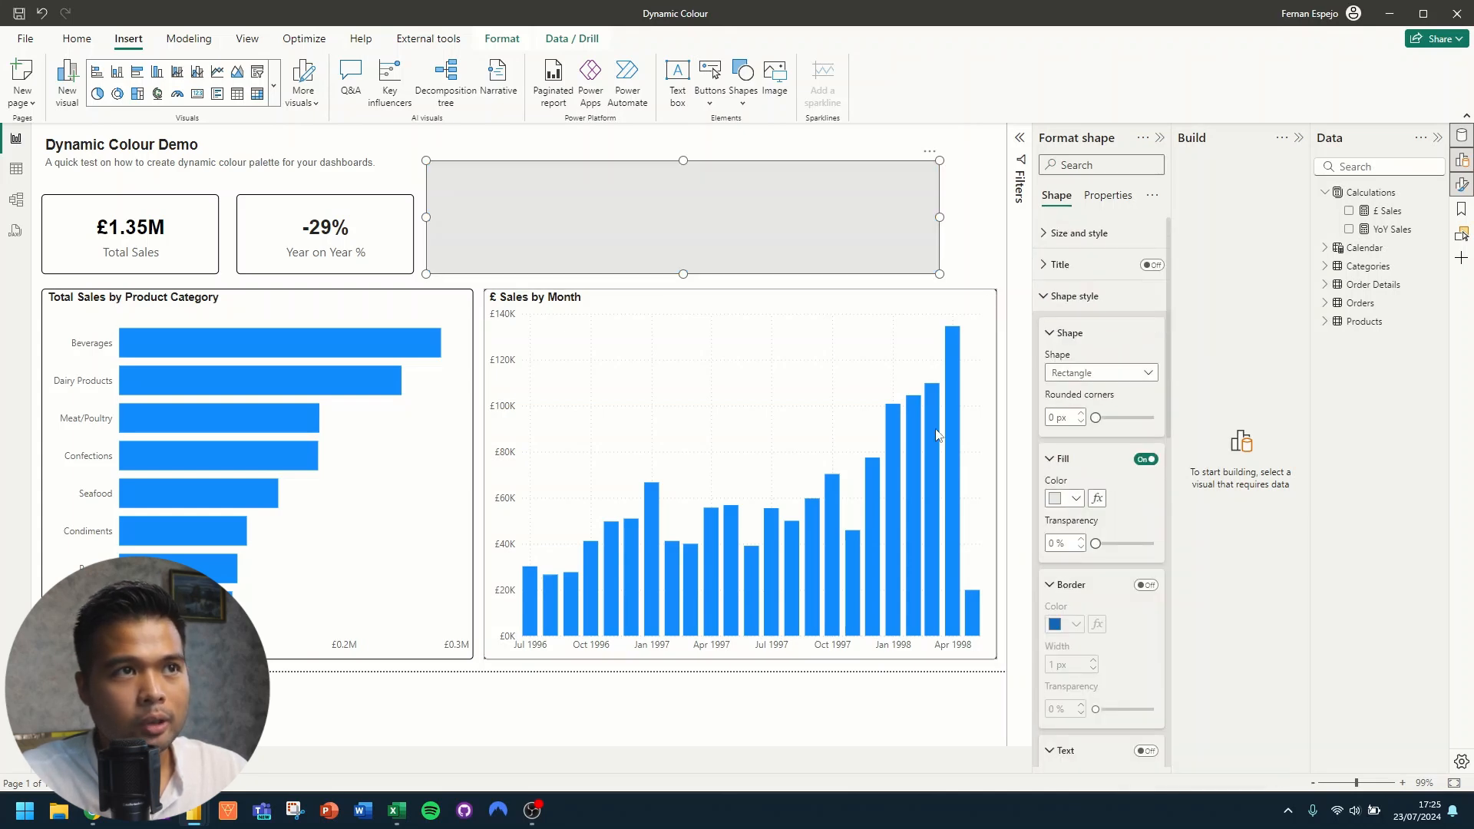
Step: Stretch the rectangle over the whole page as a background and place it behind all visuals in the layer order
drag(875, 245, 456, 211)
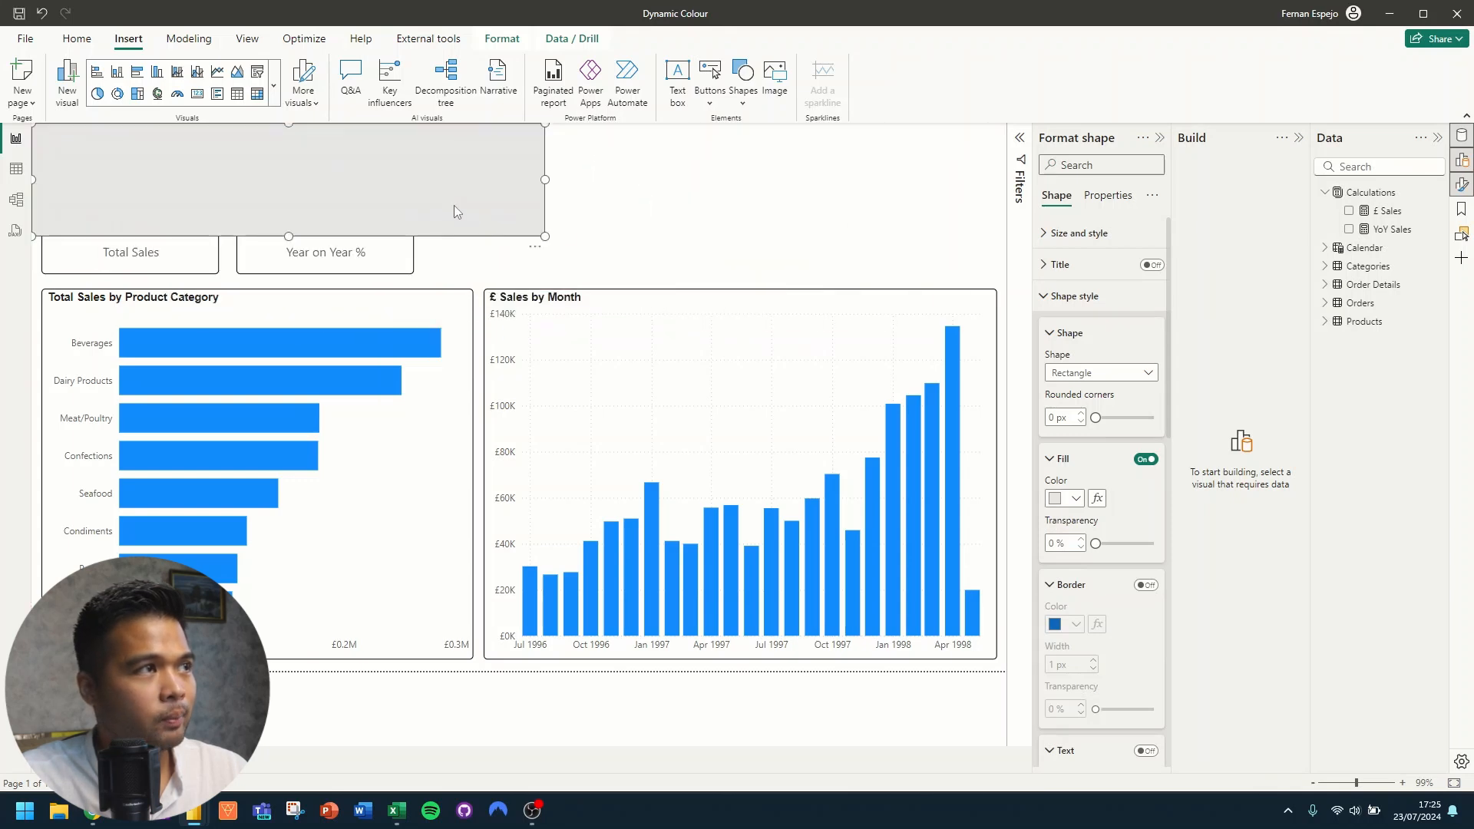
drag(545, 236, 1005, 670)
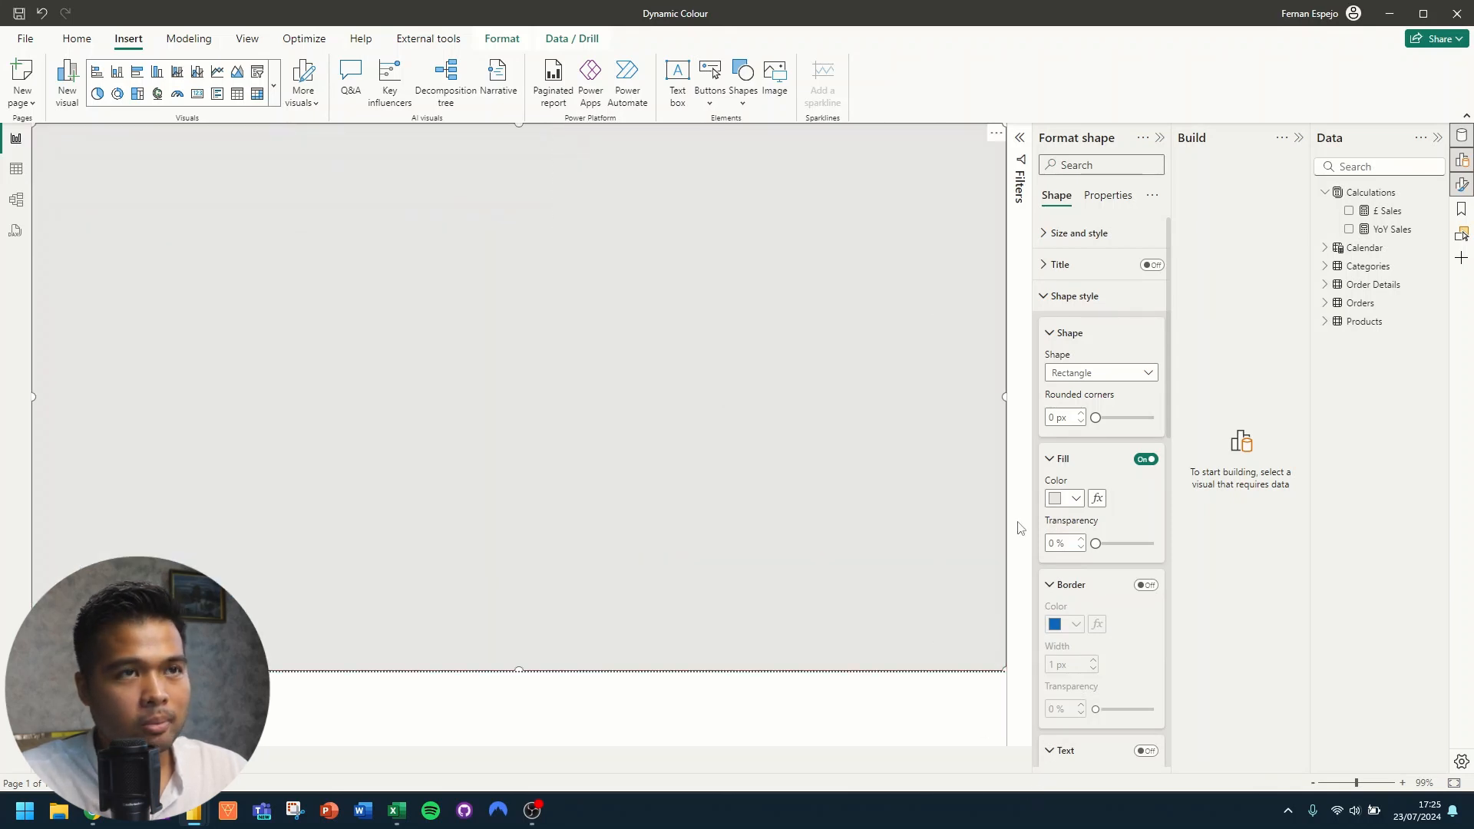
click(1463, 237)
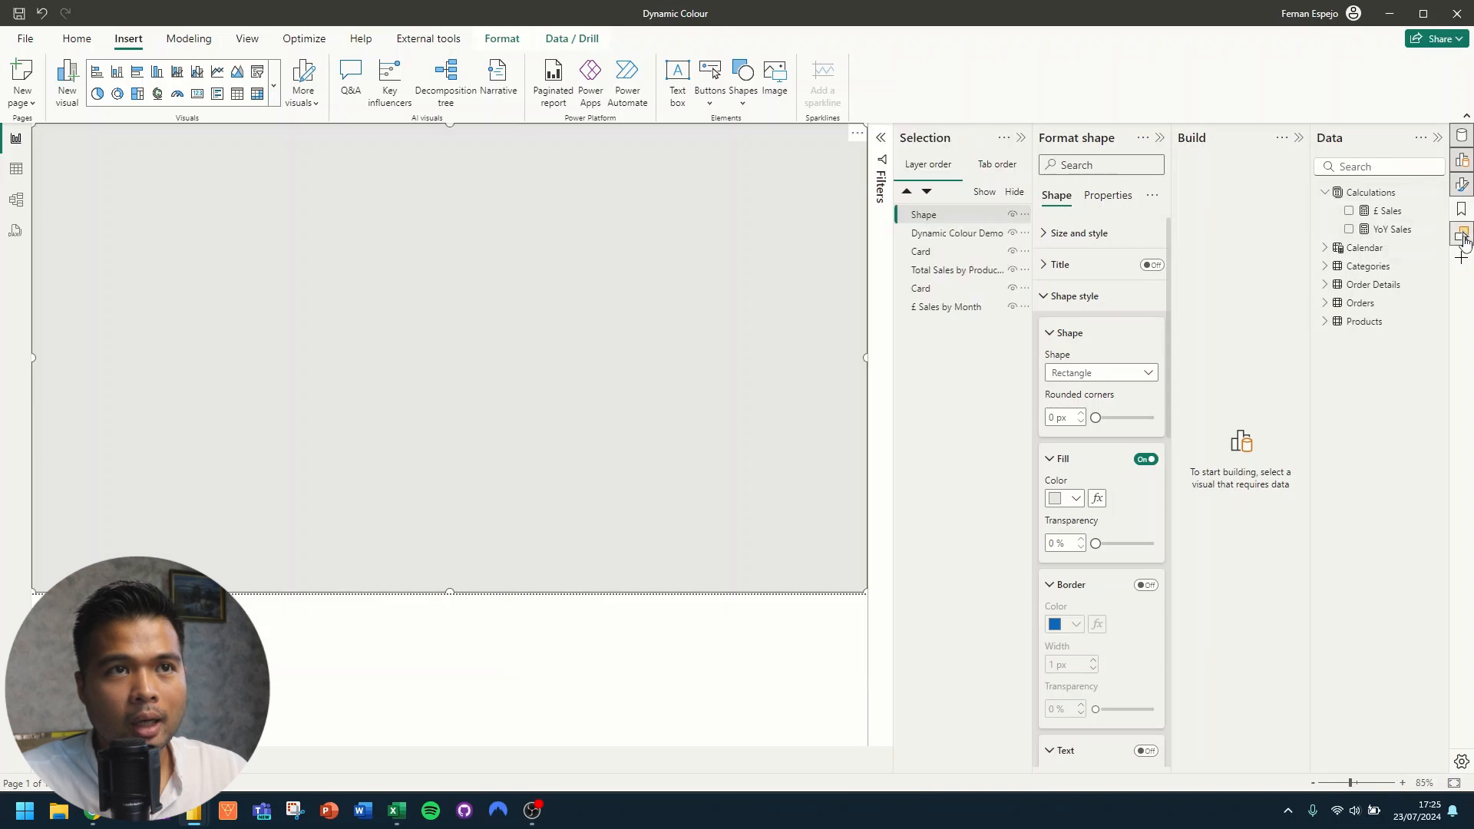
drag(943, 216, 946, 308)
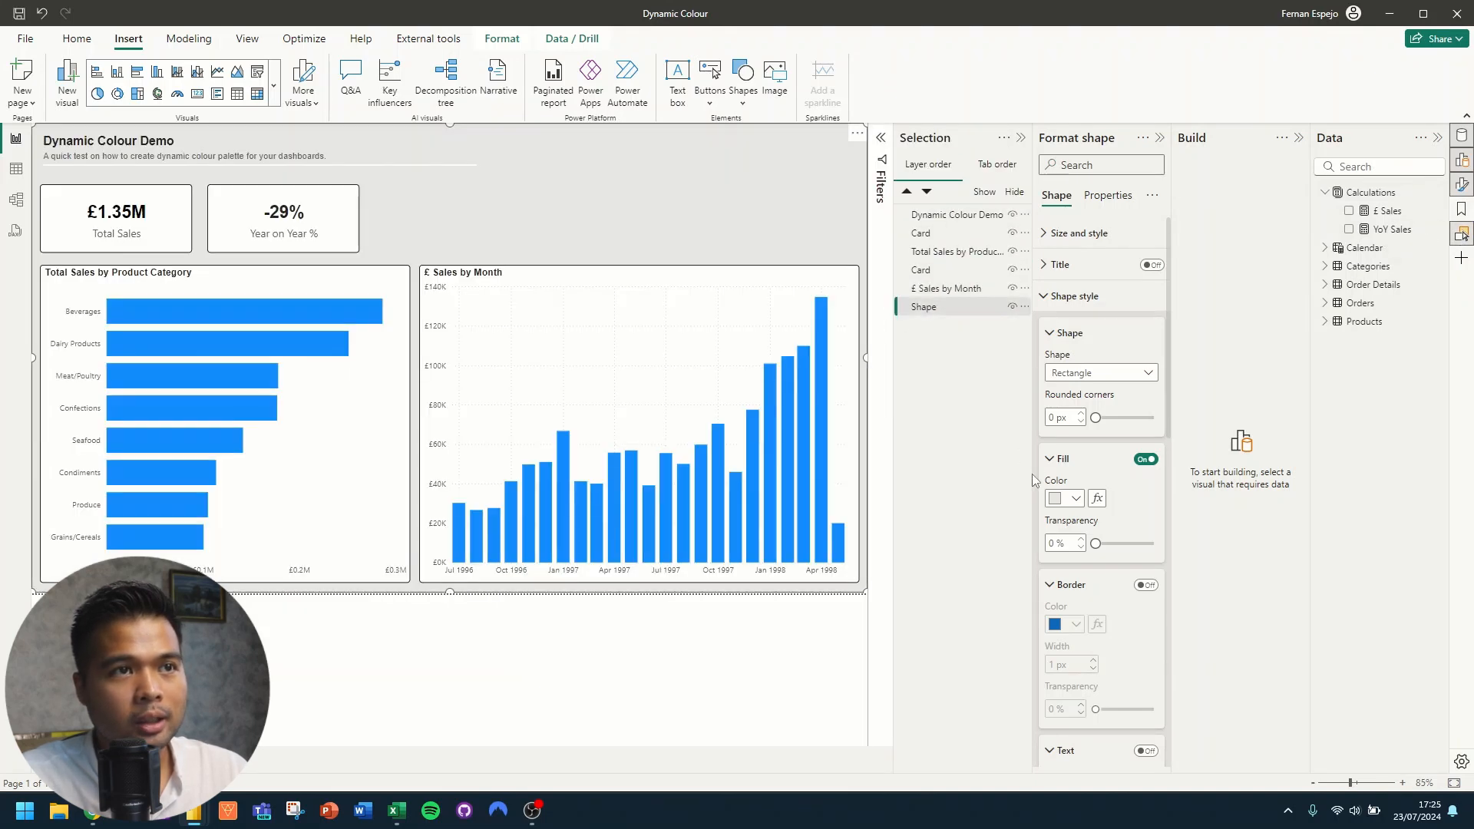
click(952, 218)
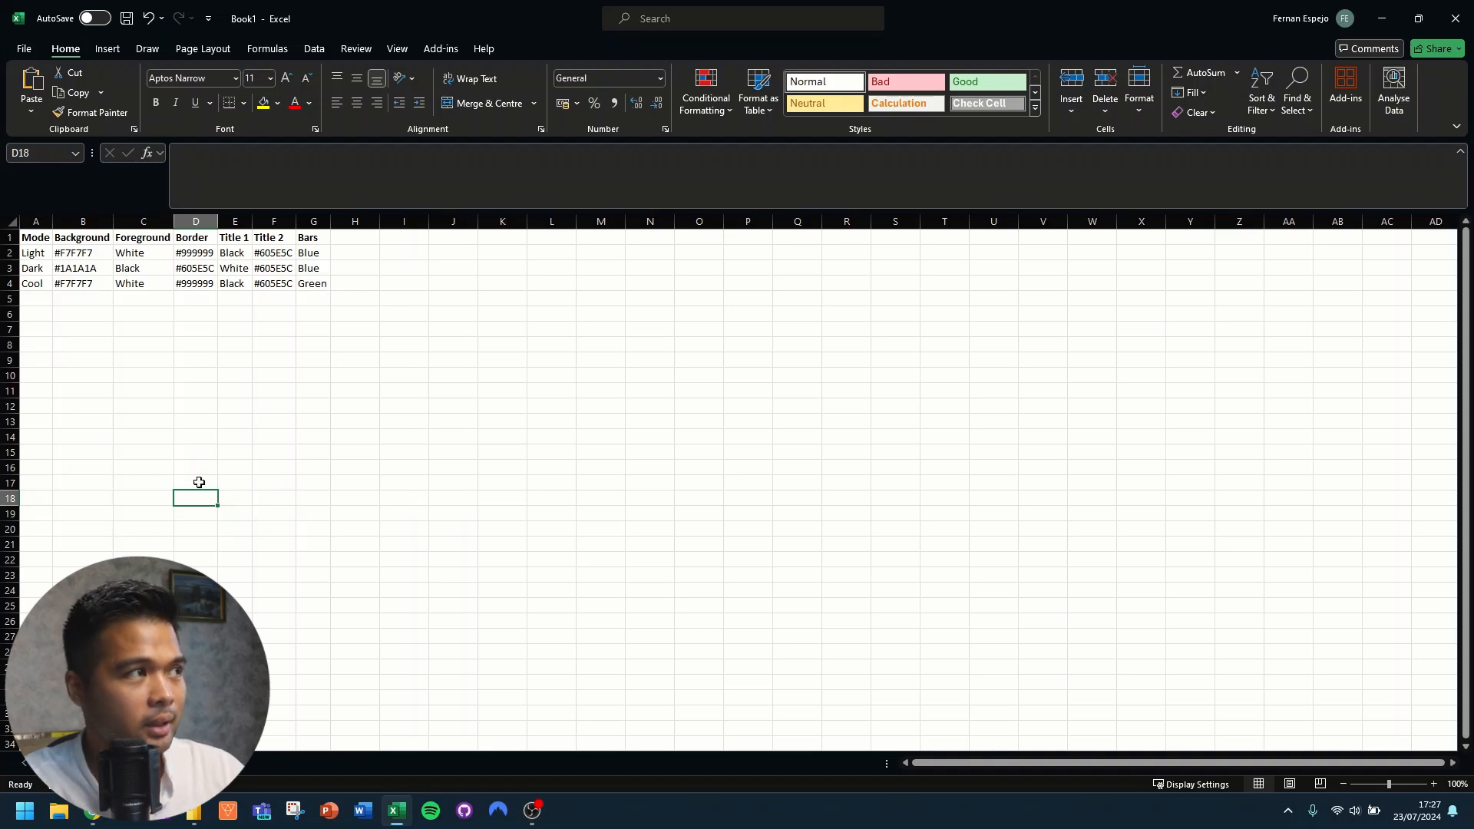
Step: In Excel, examine the Light, Dark and Cool colours for Background, Foreground, Border, Title 1, Title 2 and Bars
drag(33, 237, 317, 249)
click(108, 253)
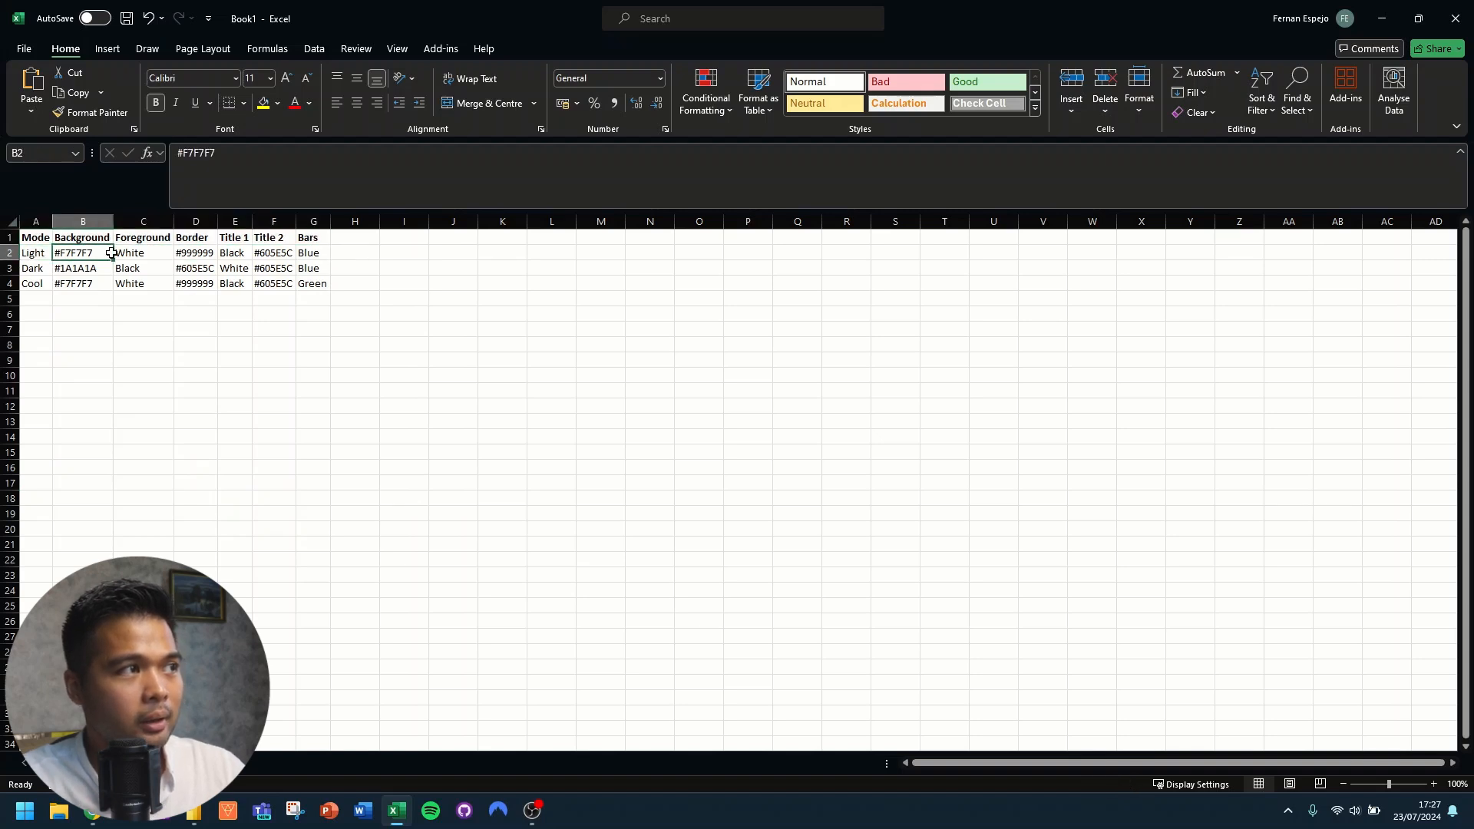
drag(111, 252, 169, 254)
click(205, 256)
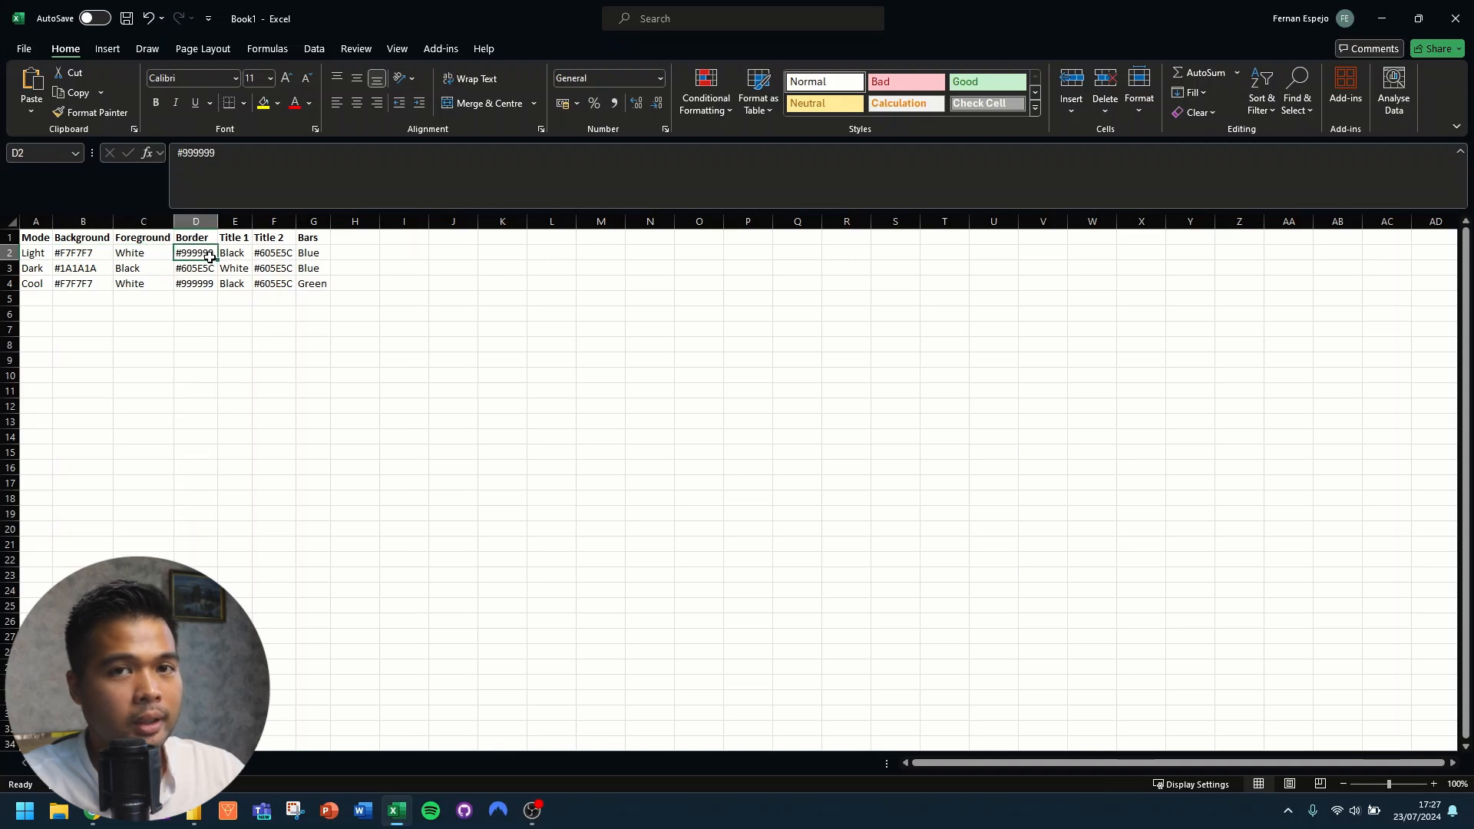
click(238, 251)
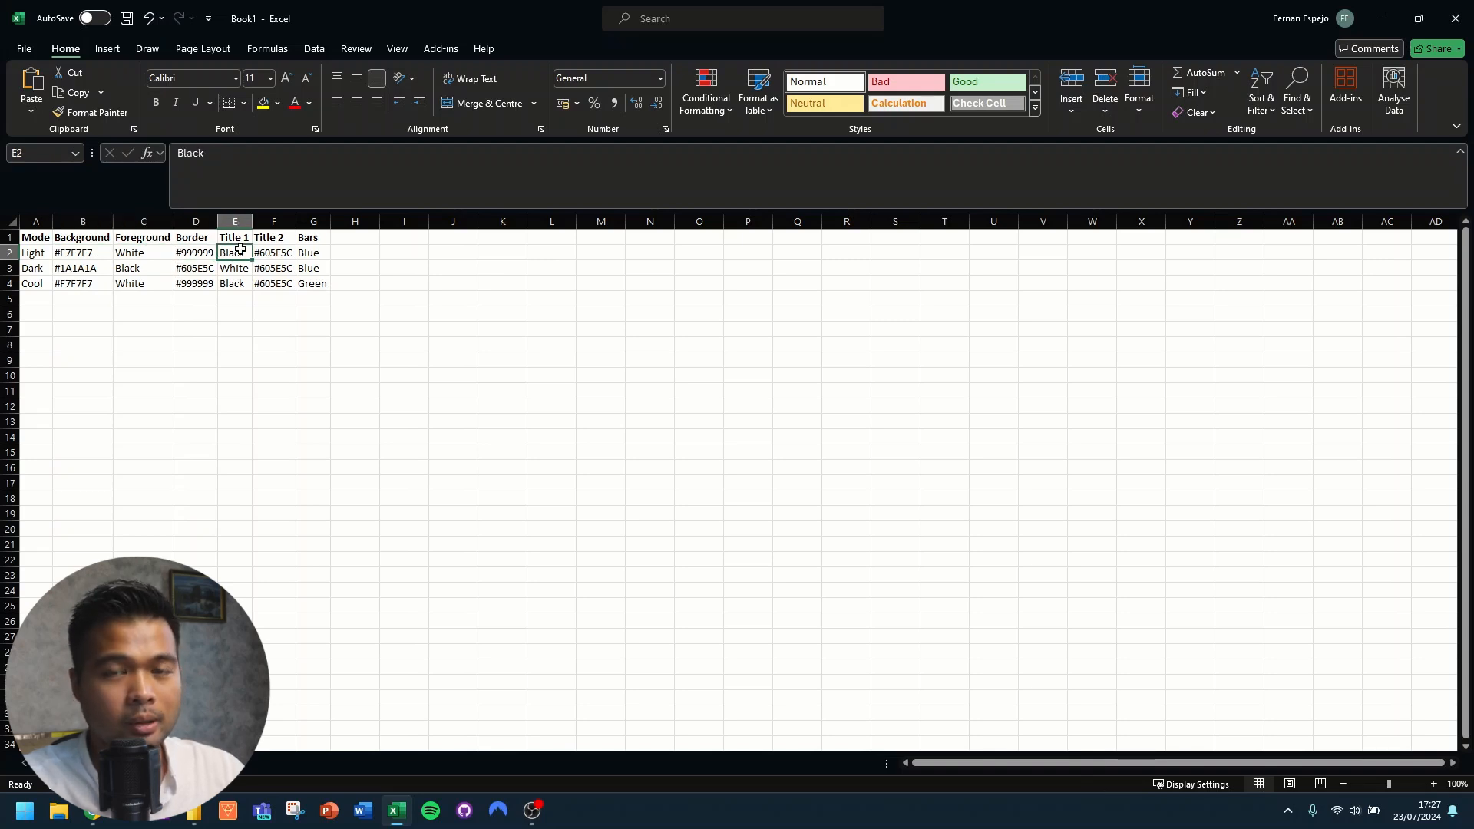
click(266, 253)
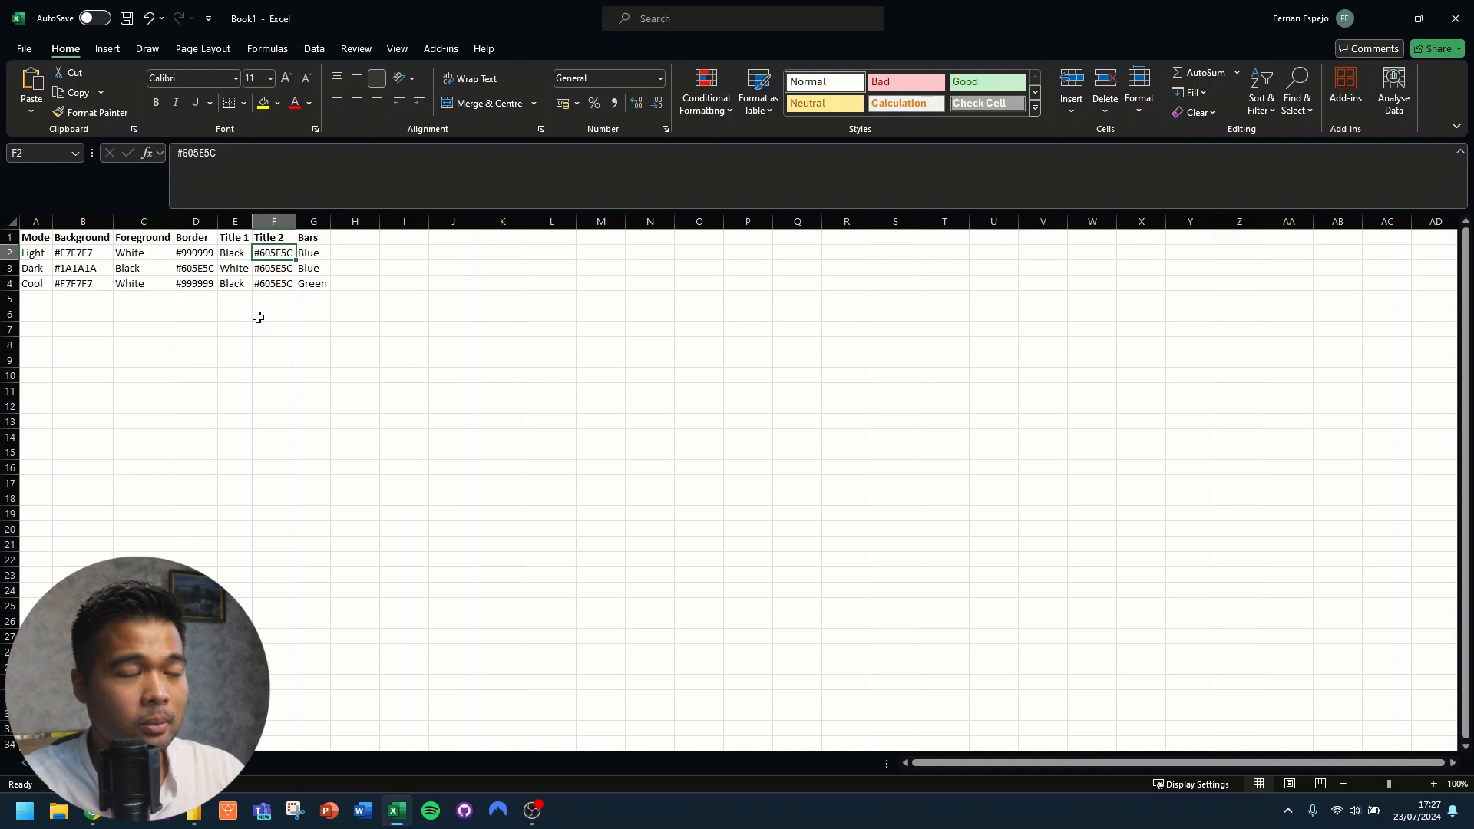
click(305, 258)
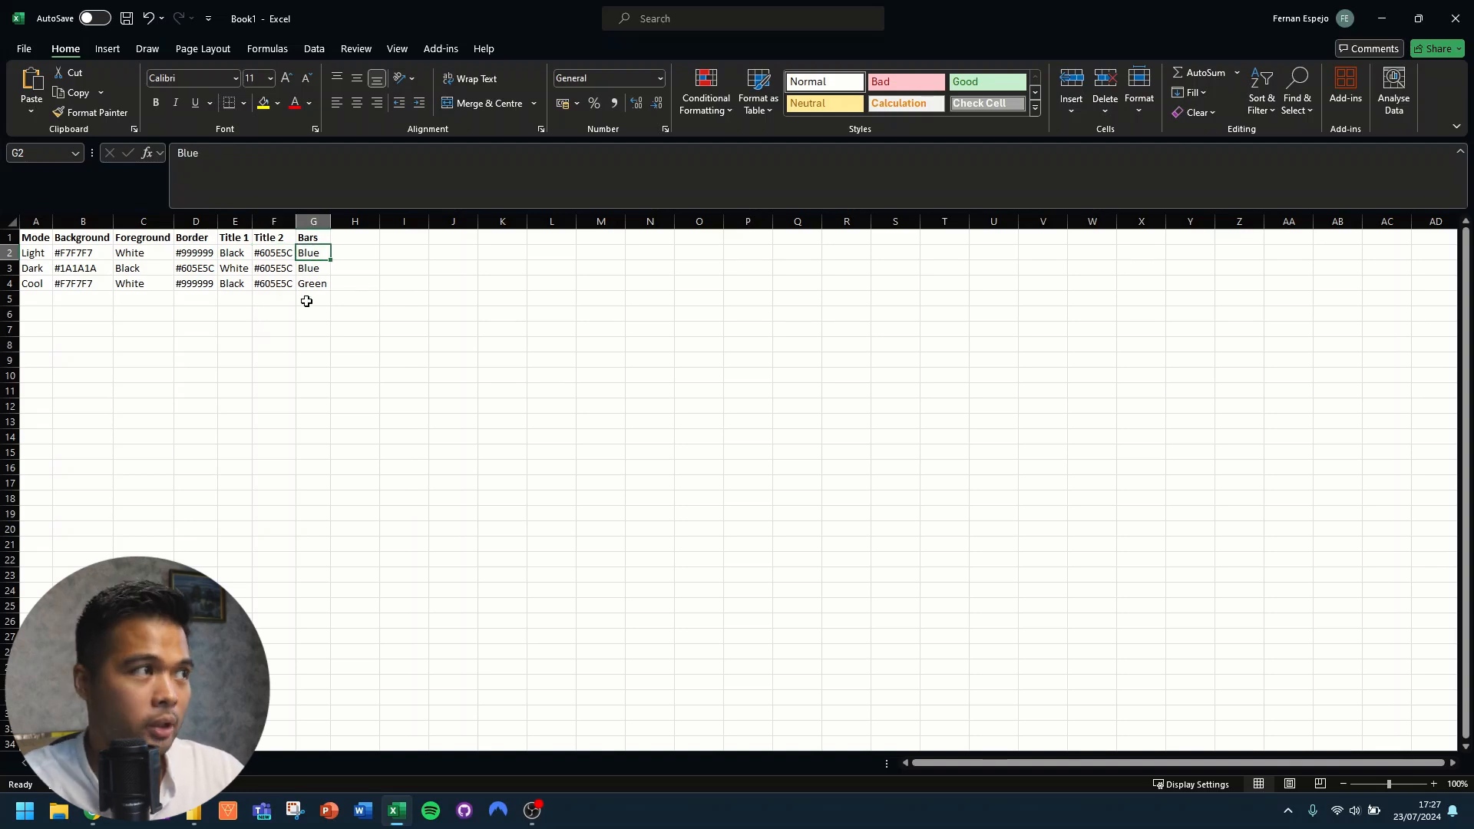
click(89, 256)
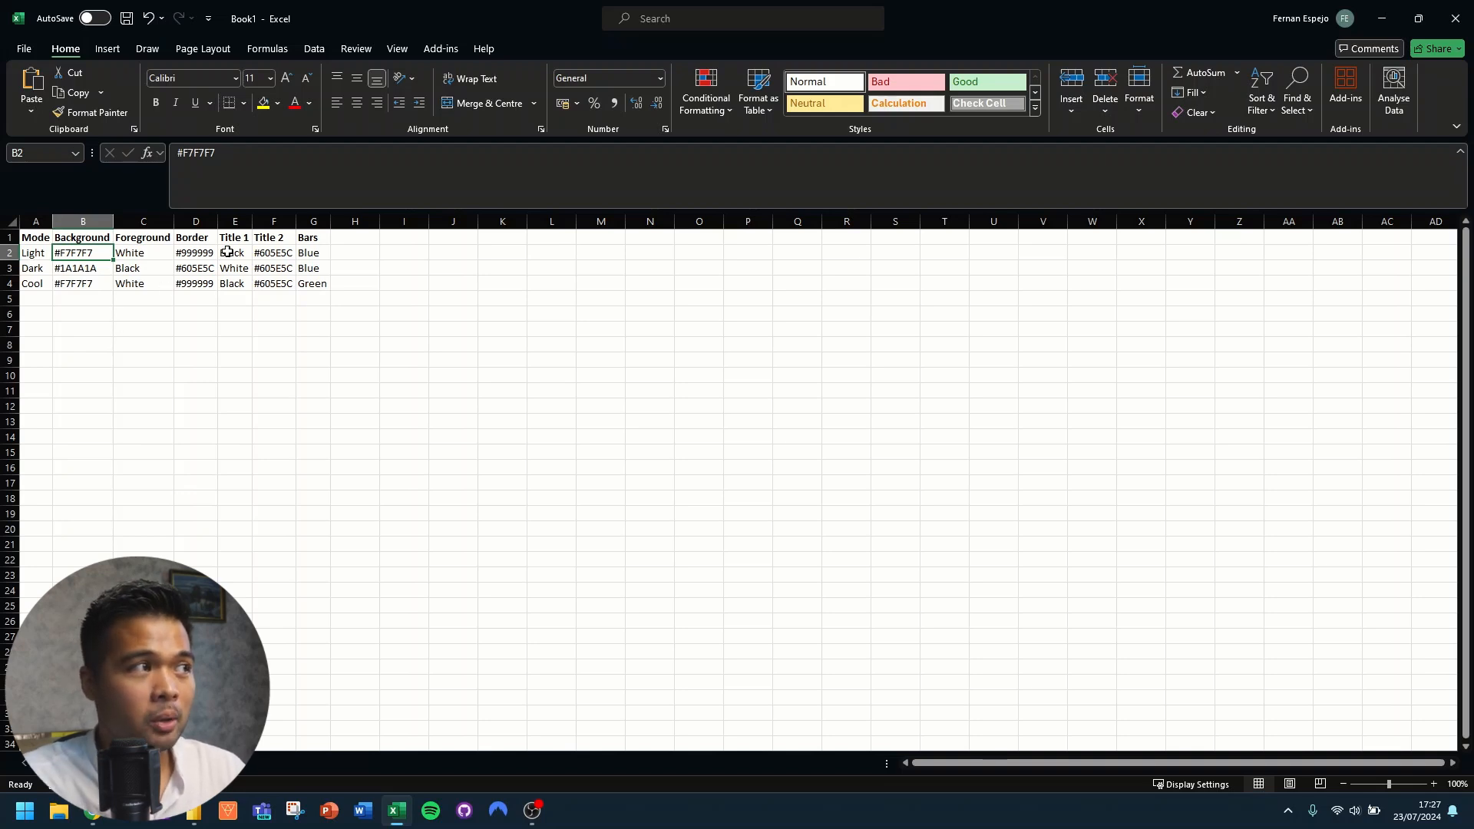
click(136, 281)
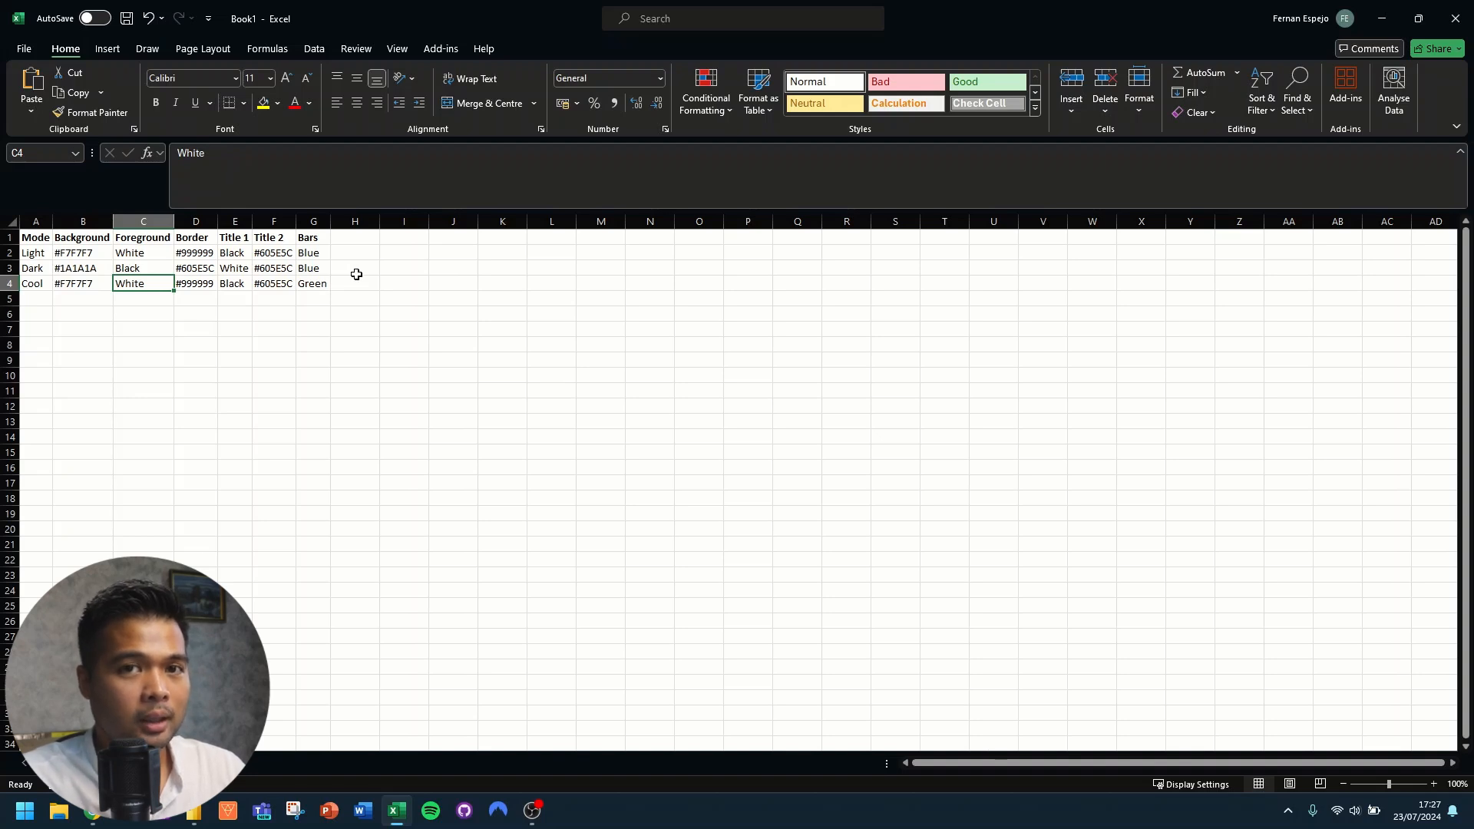
click(225, 274)
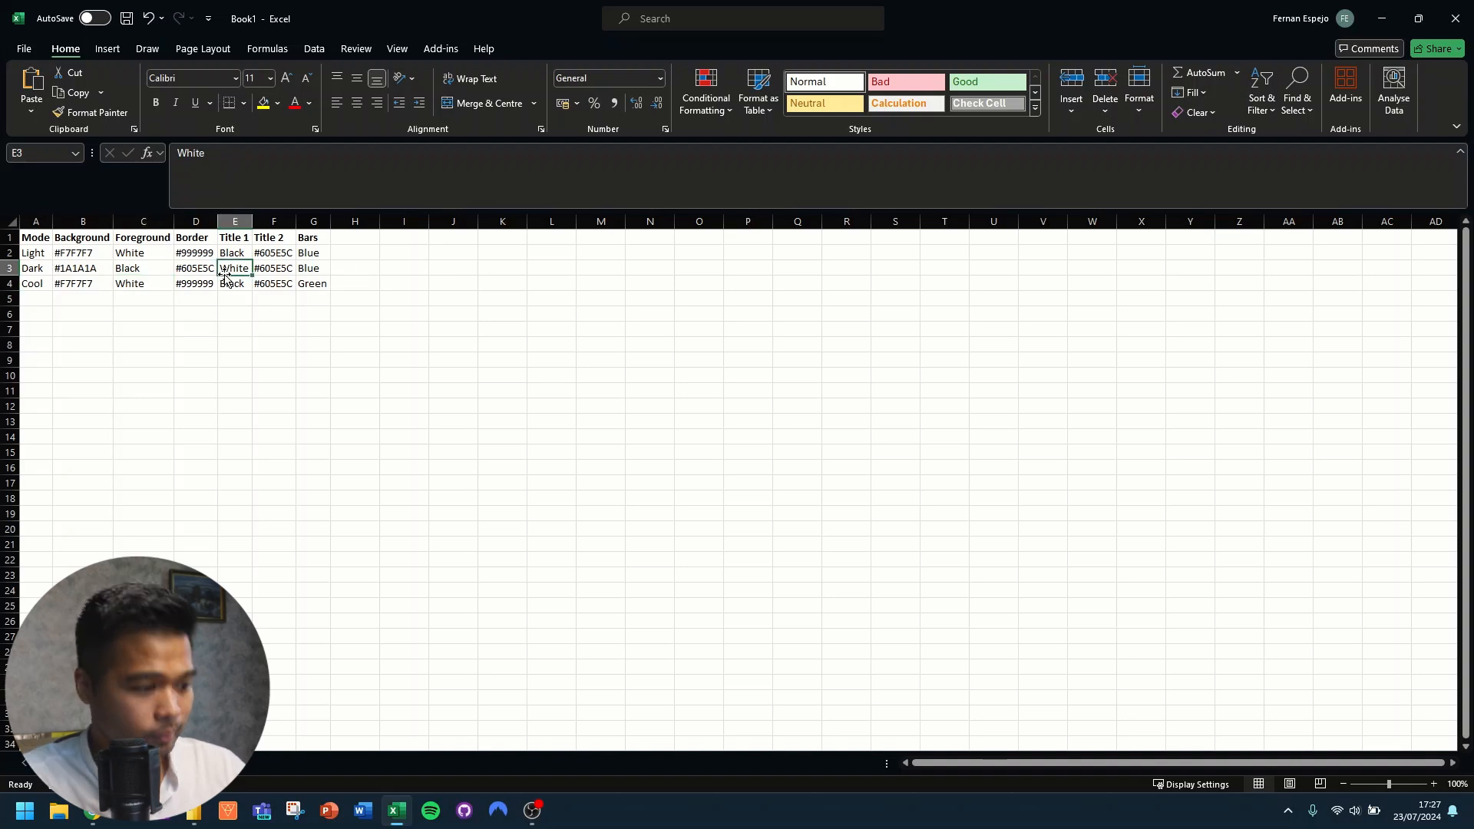
Step: Copy the whole colour table with its headers and switch back to Power BI
key(ctrl+a)
key(ctrl+c)
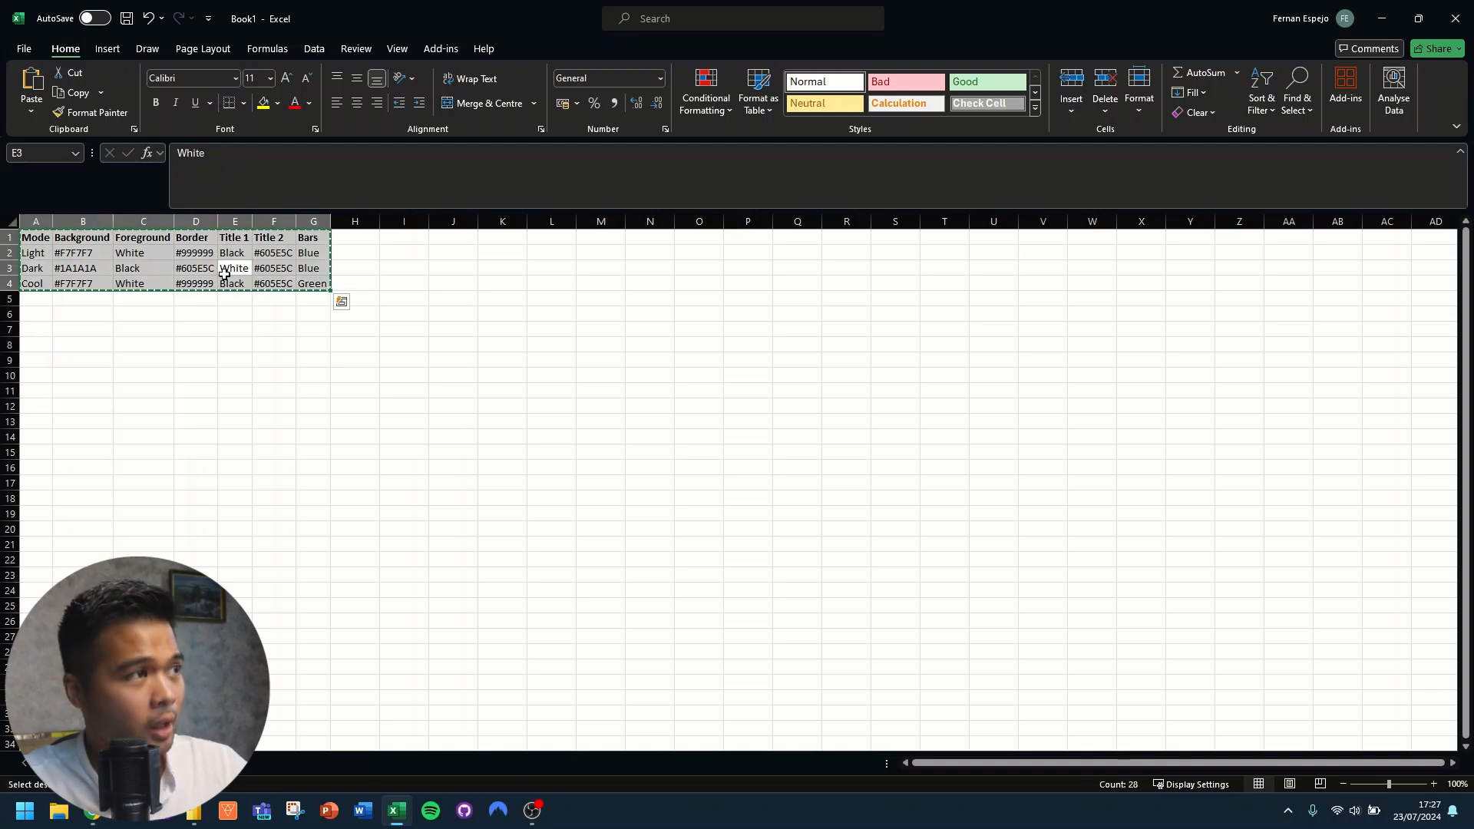
key(alt+Tab)
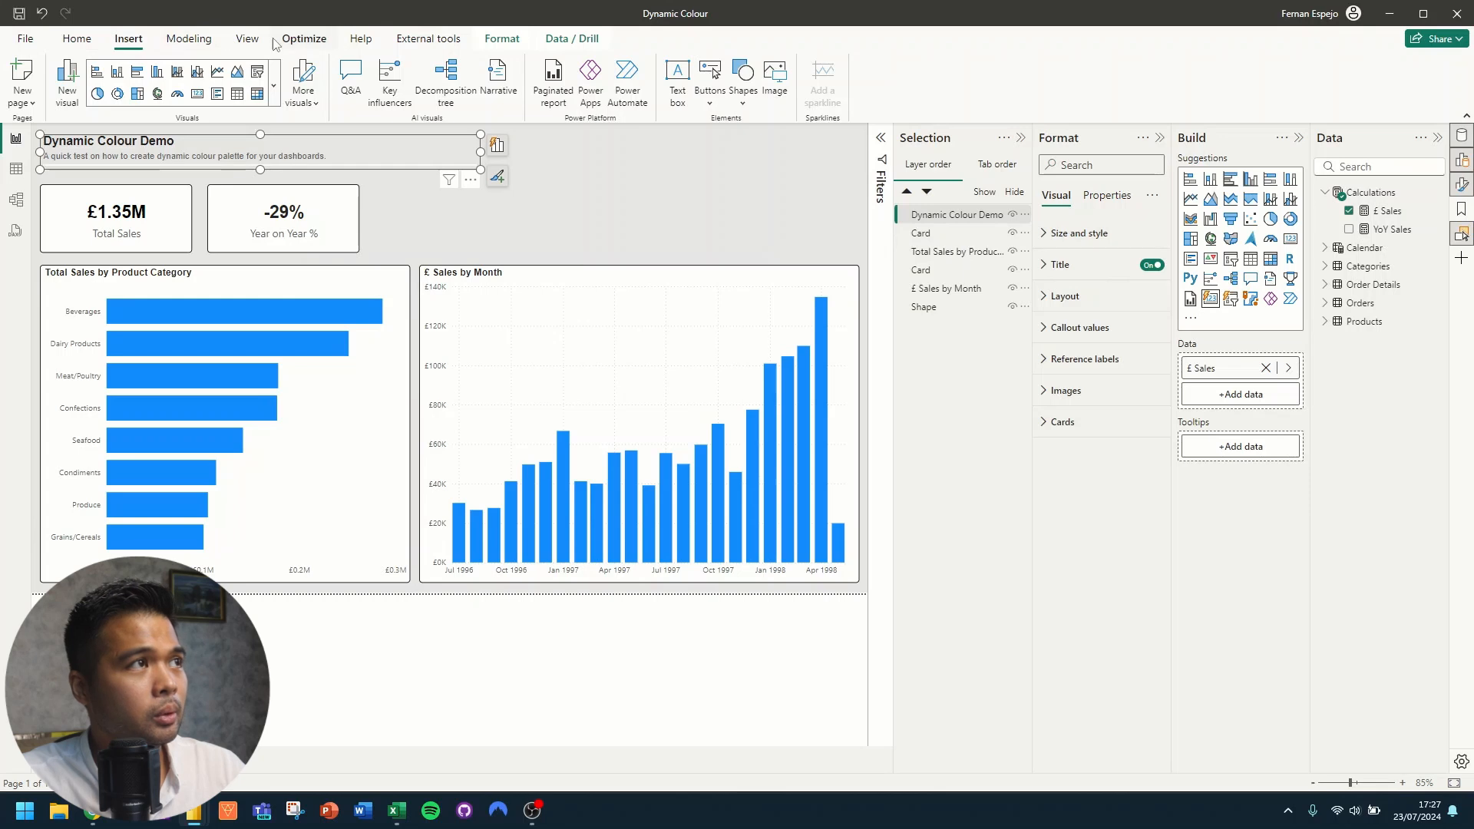
Step: Create a manually entered table from the copied colour data, name it Palette and load it into the model
click(192, 48)
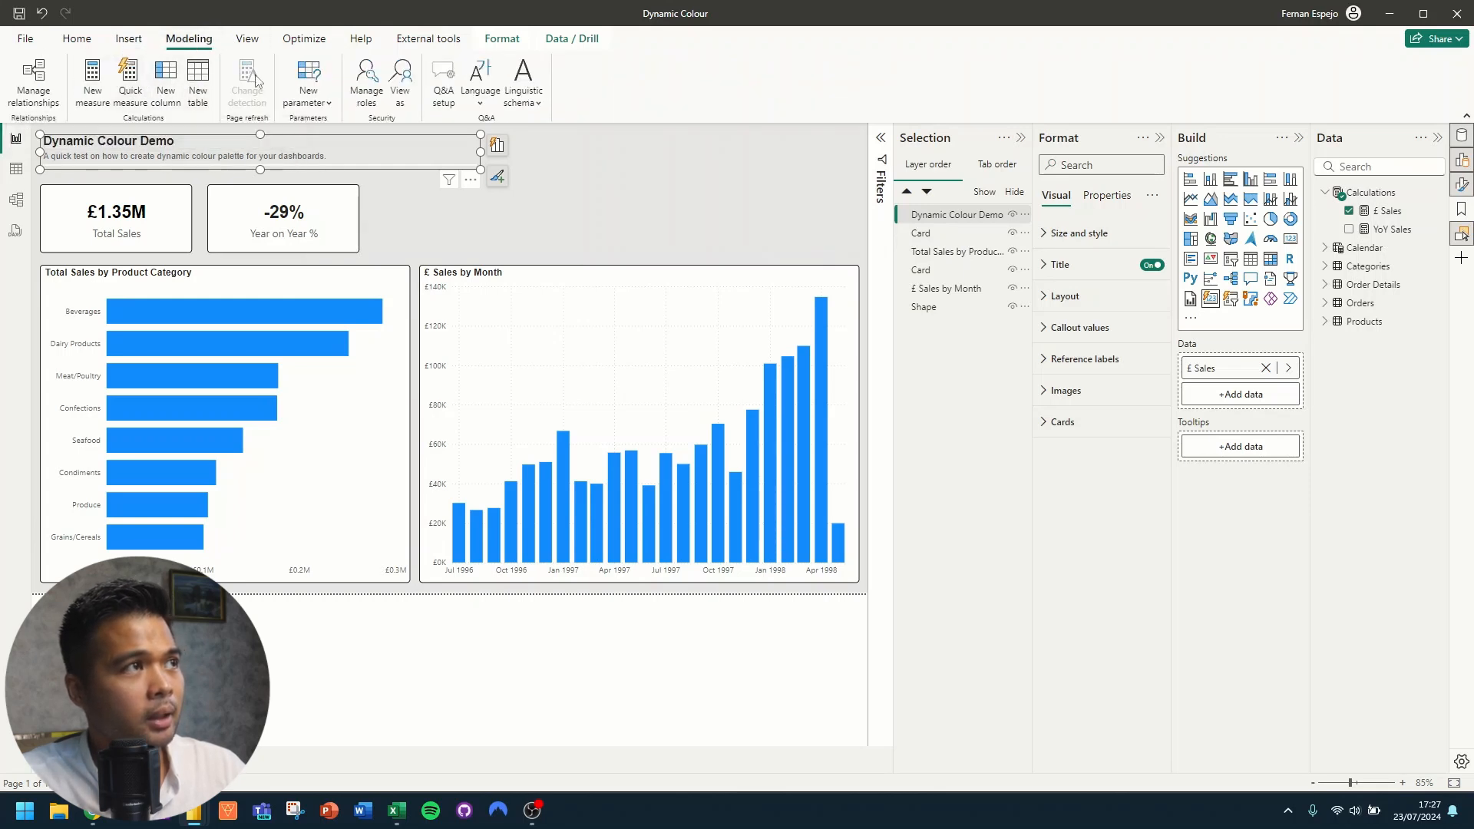
click(77, 39)
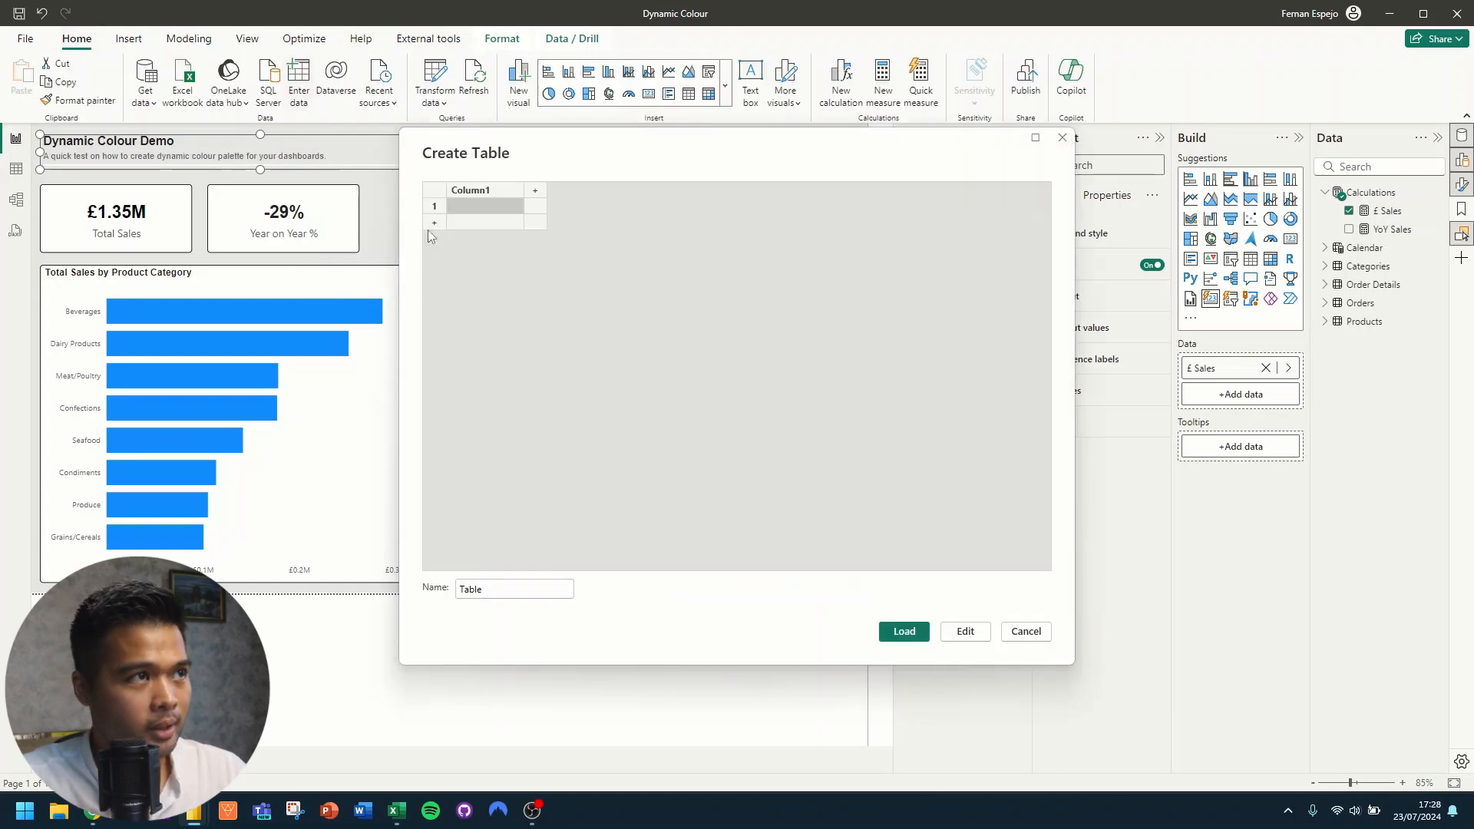
key(ctrl+v)
click(429, 592)
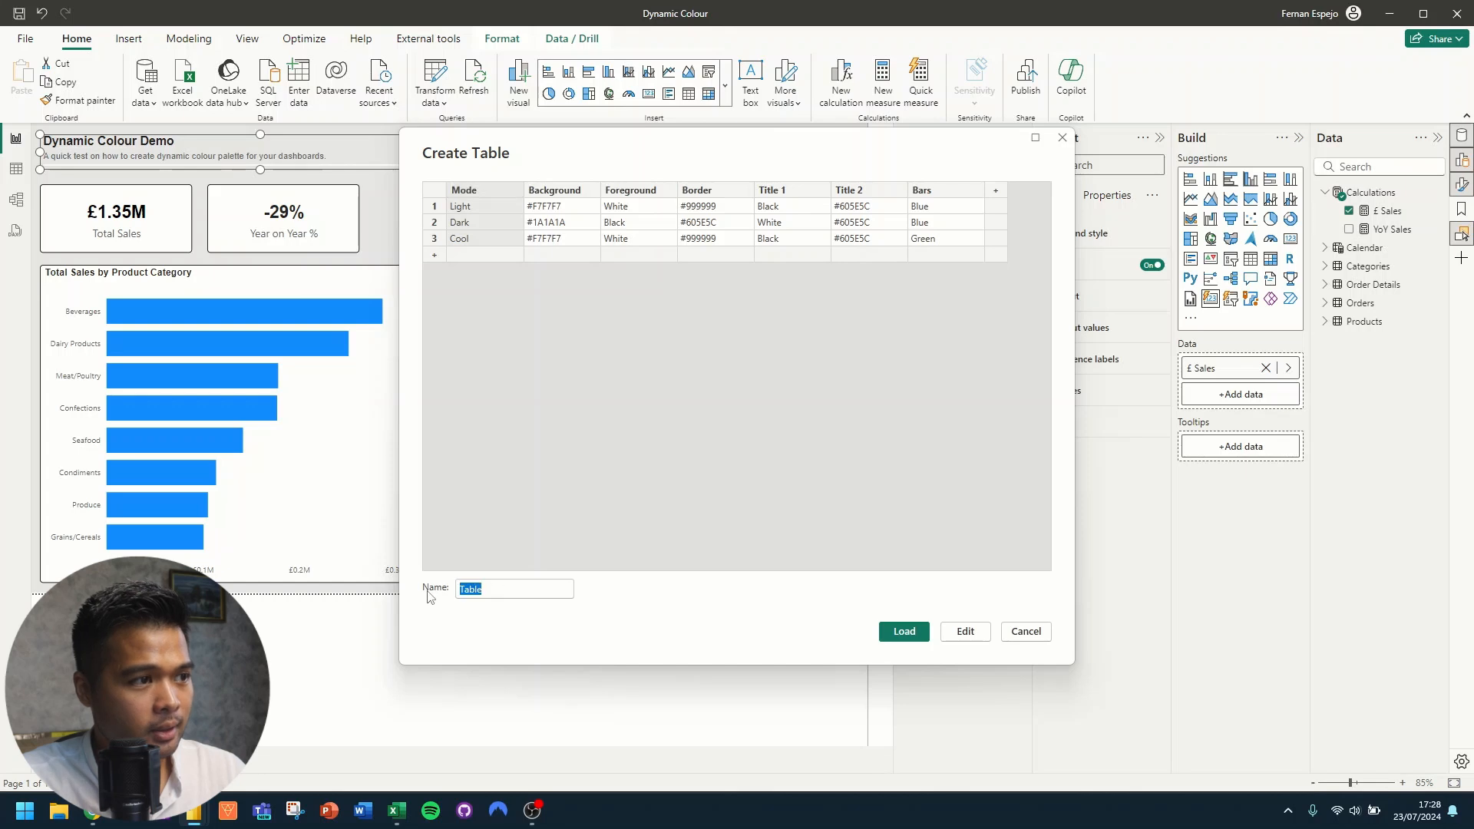
text(PA)
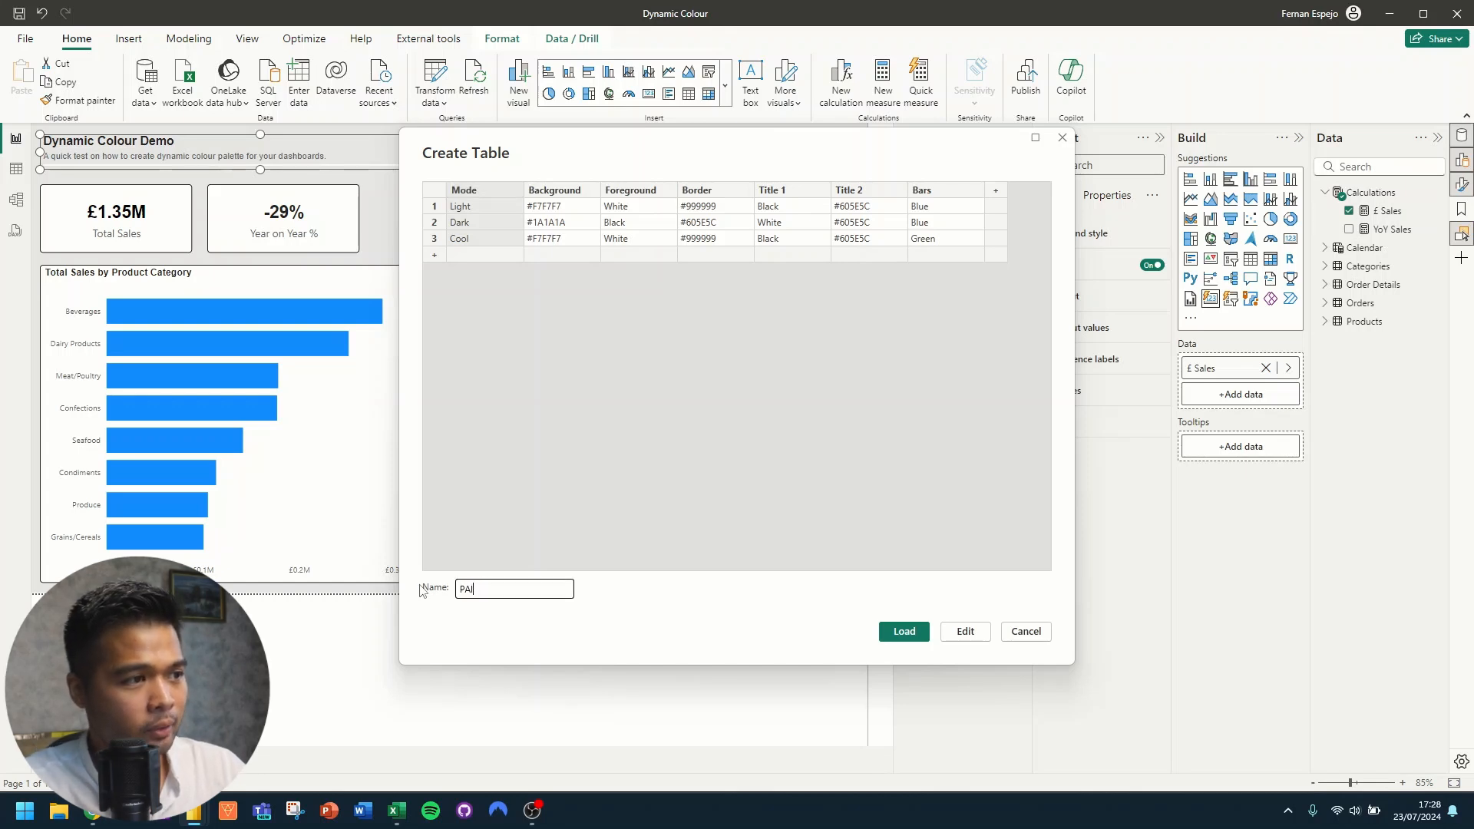
text(lette)
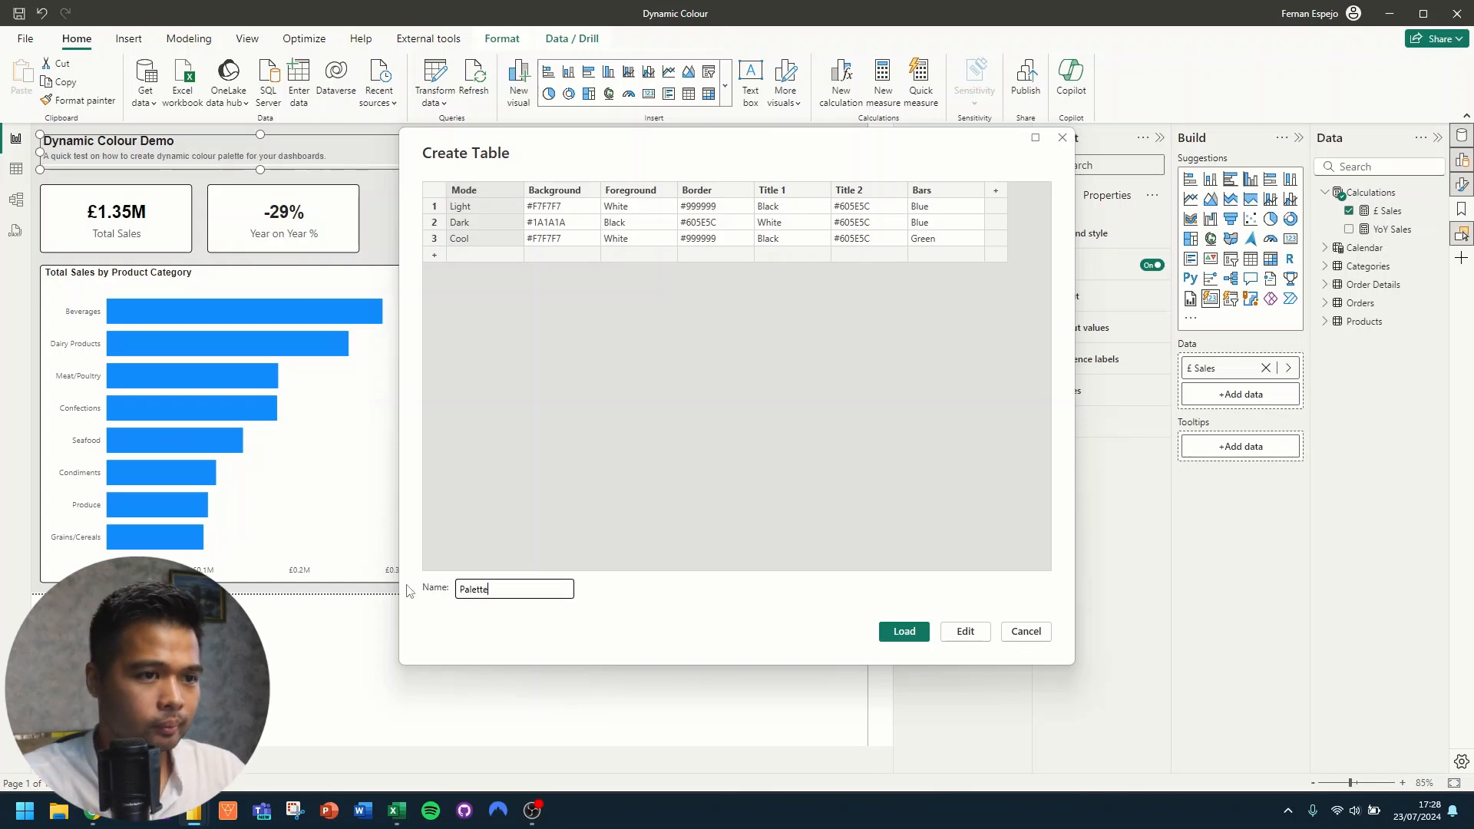
click(906, 633)
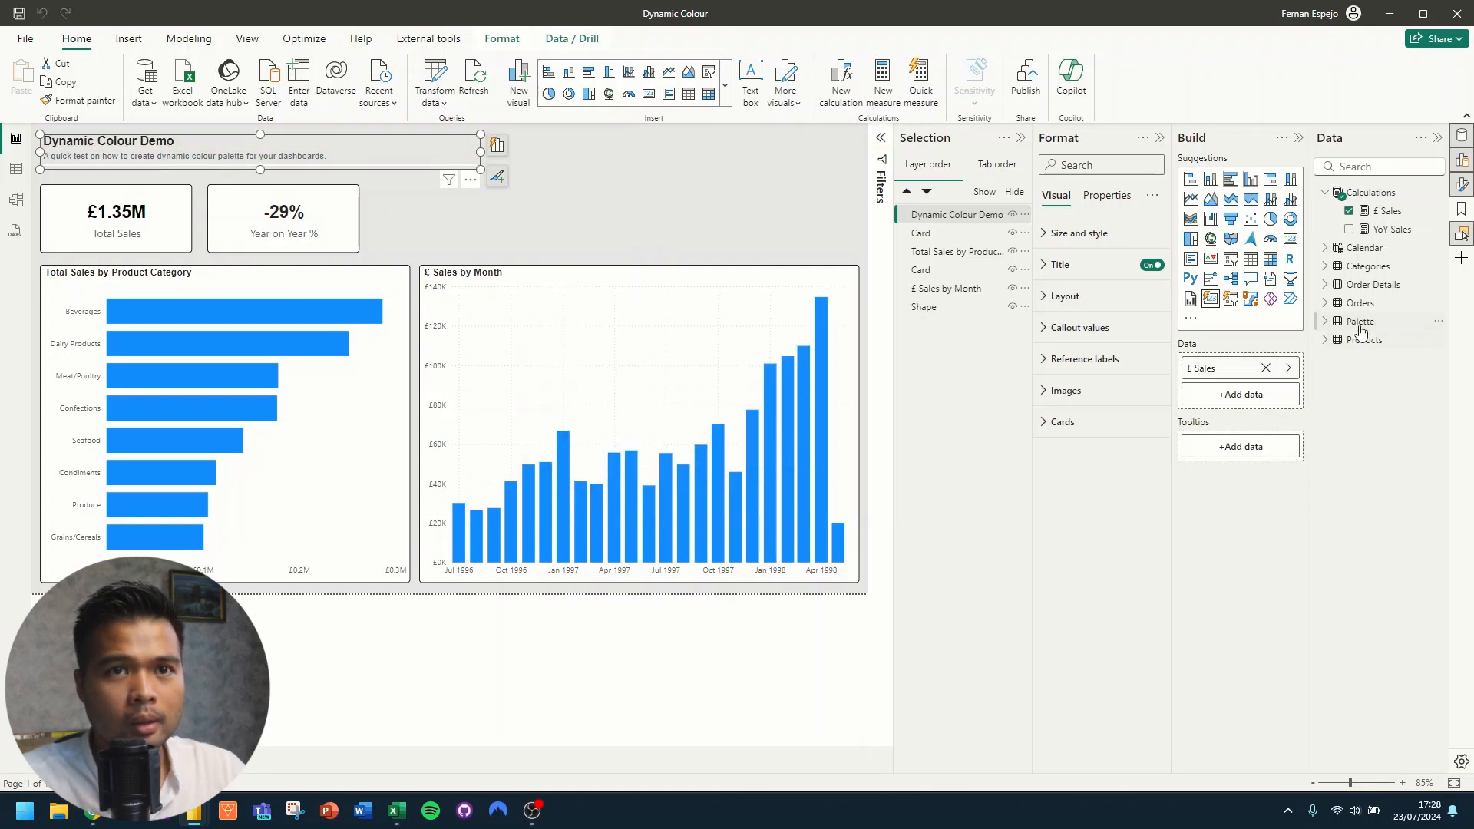
Step: Base the report title's text colour on the Title 1 field of the Palette table, using field-value conditional formatting with First summarization
click(1361, 324)
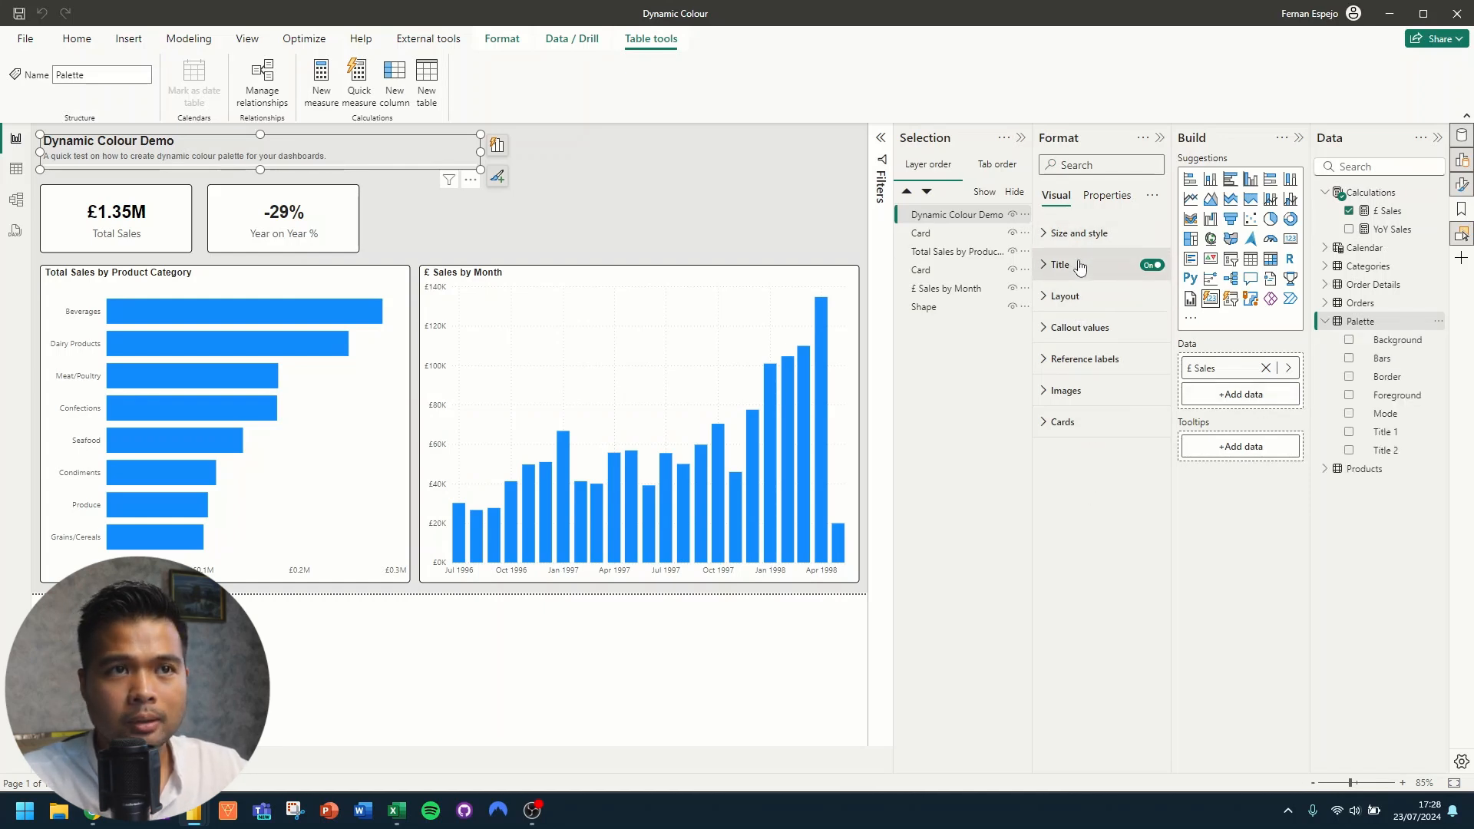
click(1073, 269)
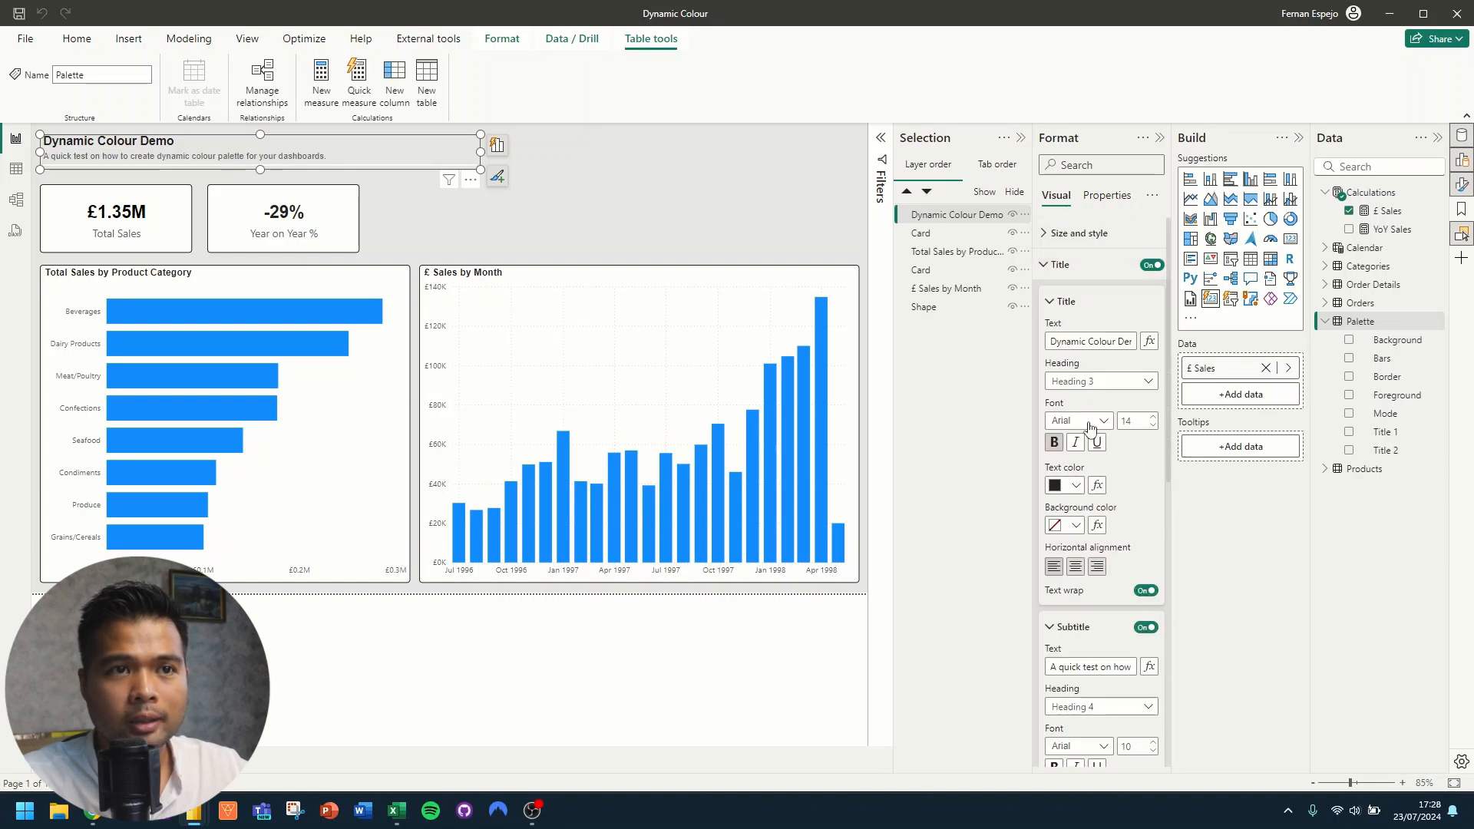
click(1096, 484)
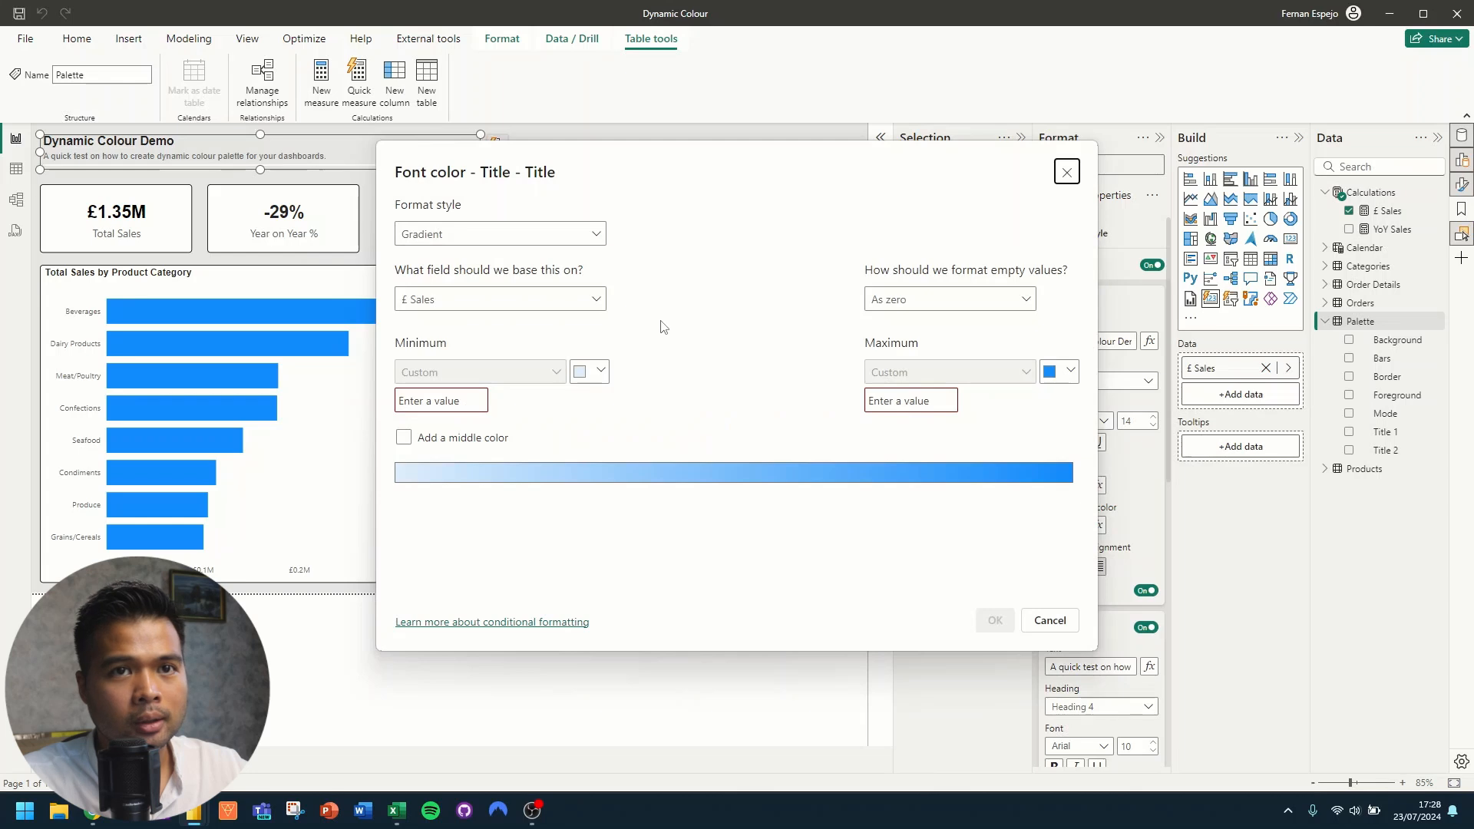
click(471, 238)
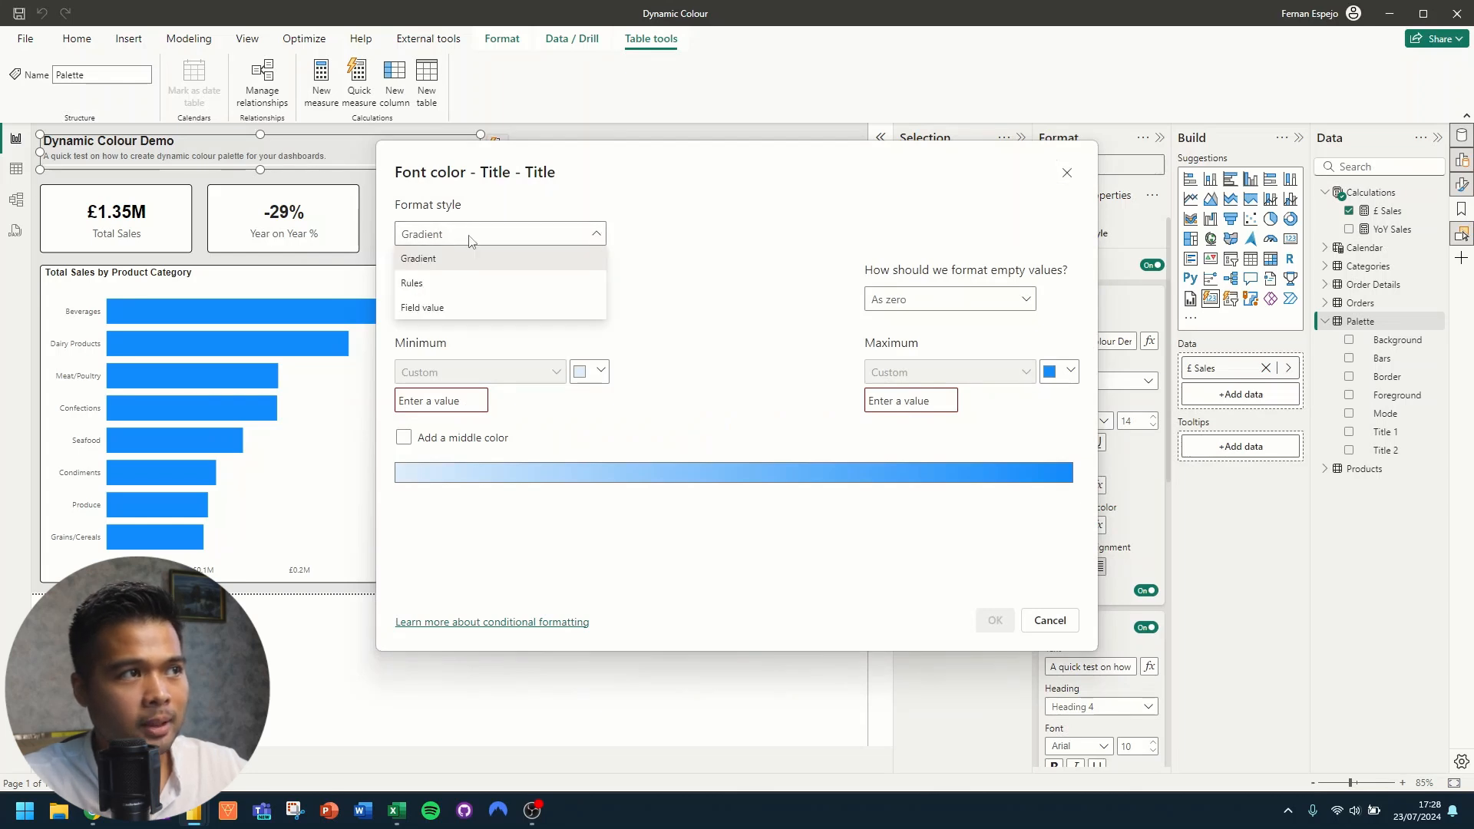
click(463, 314)
click(510, 299)
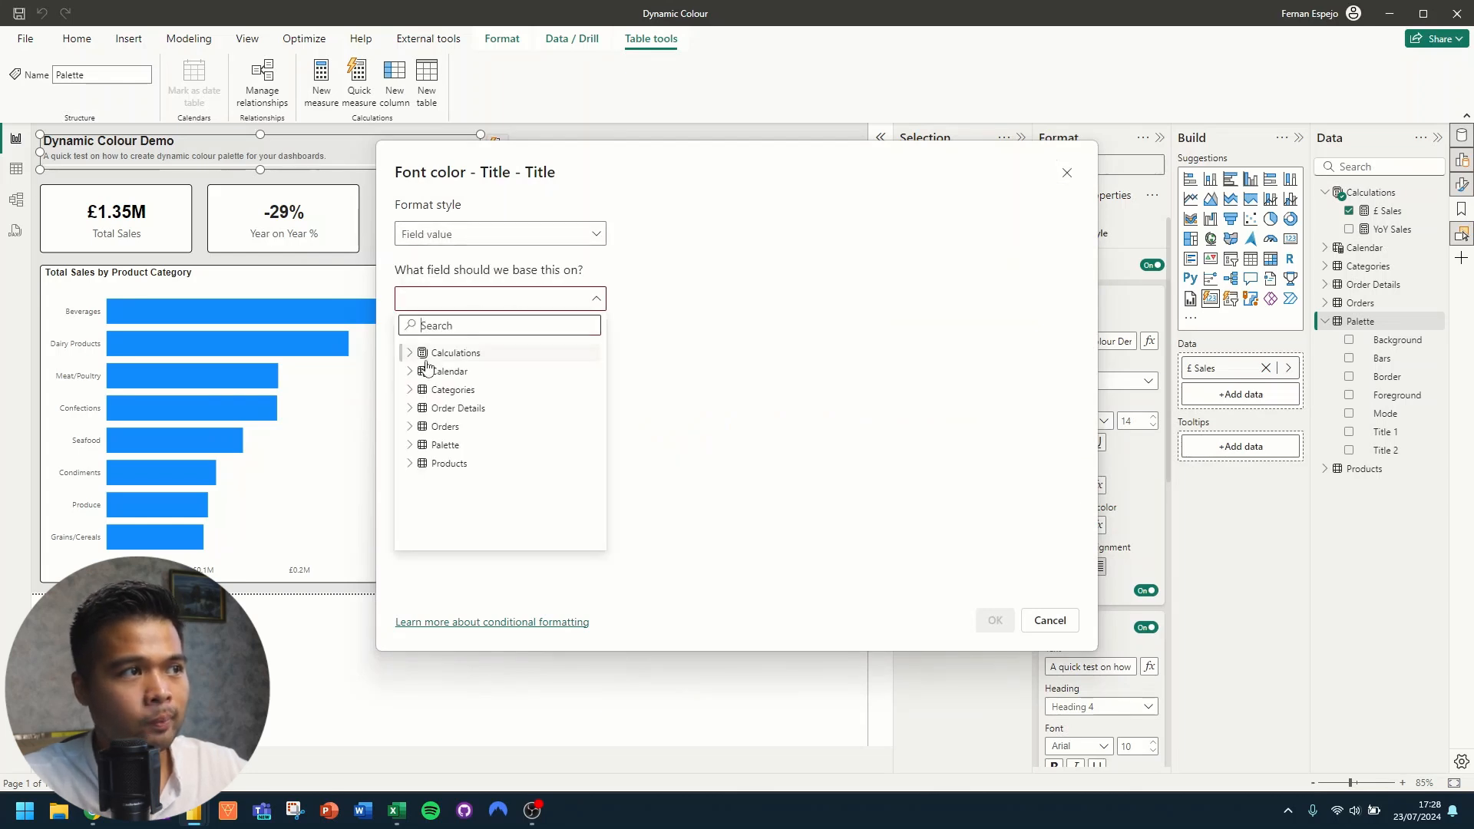
click(410, 445)
scroll(491, 457, down, 1)
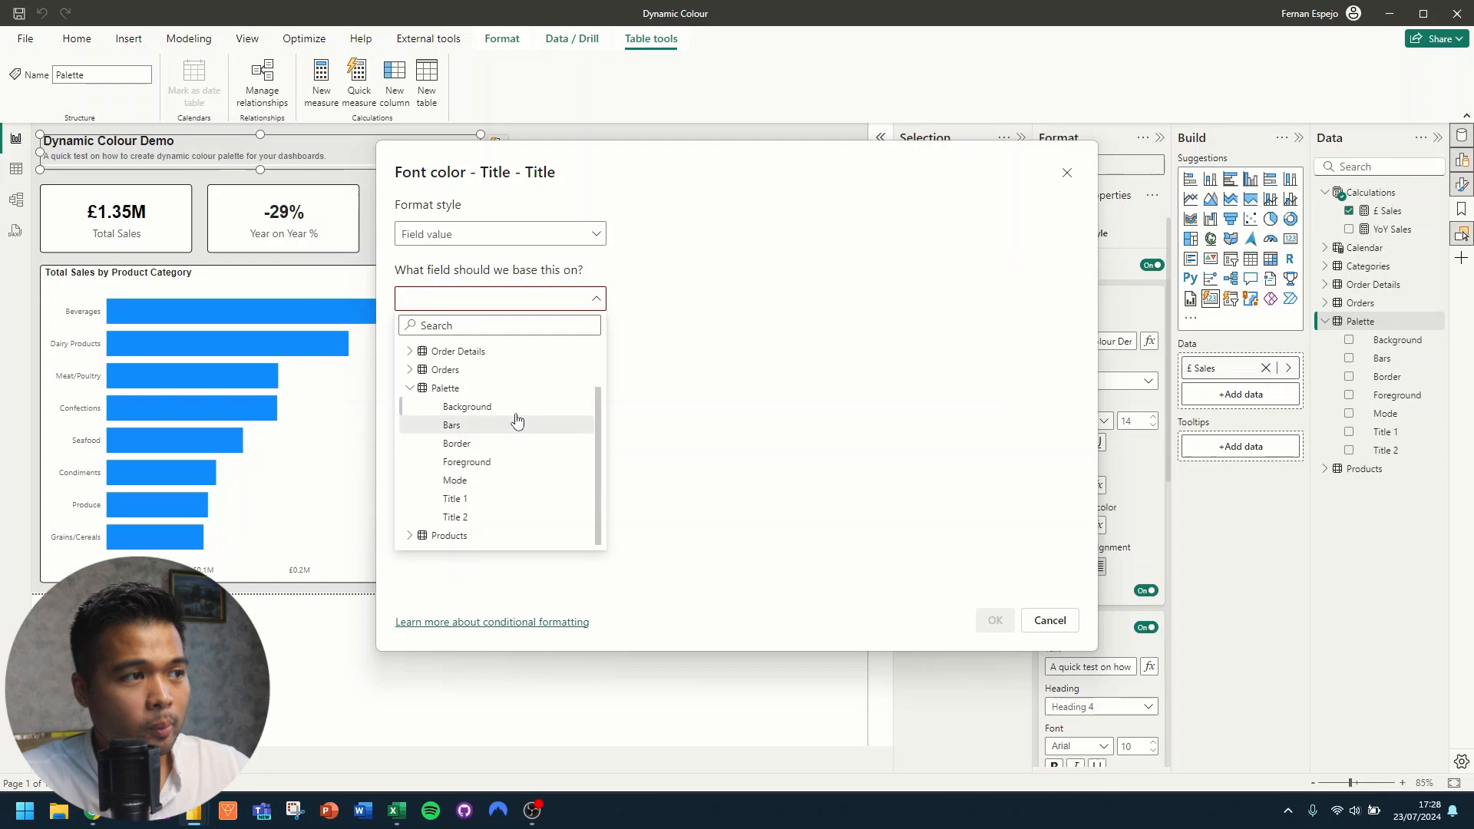
click(464, 501)
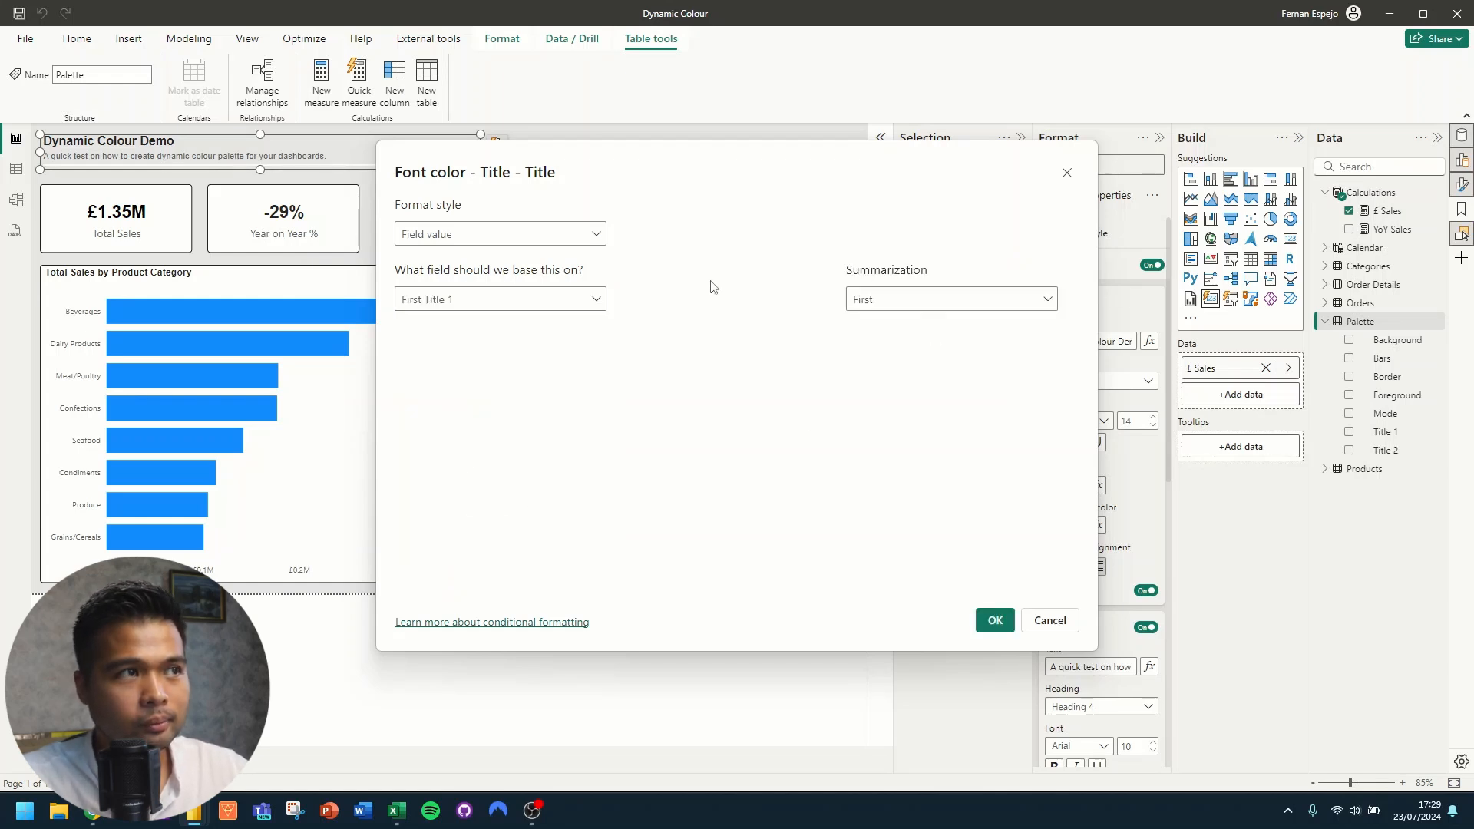
click(998, 620)
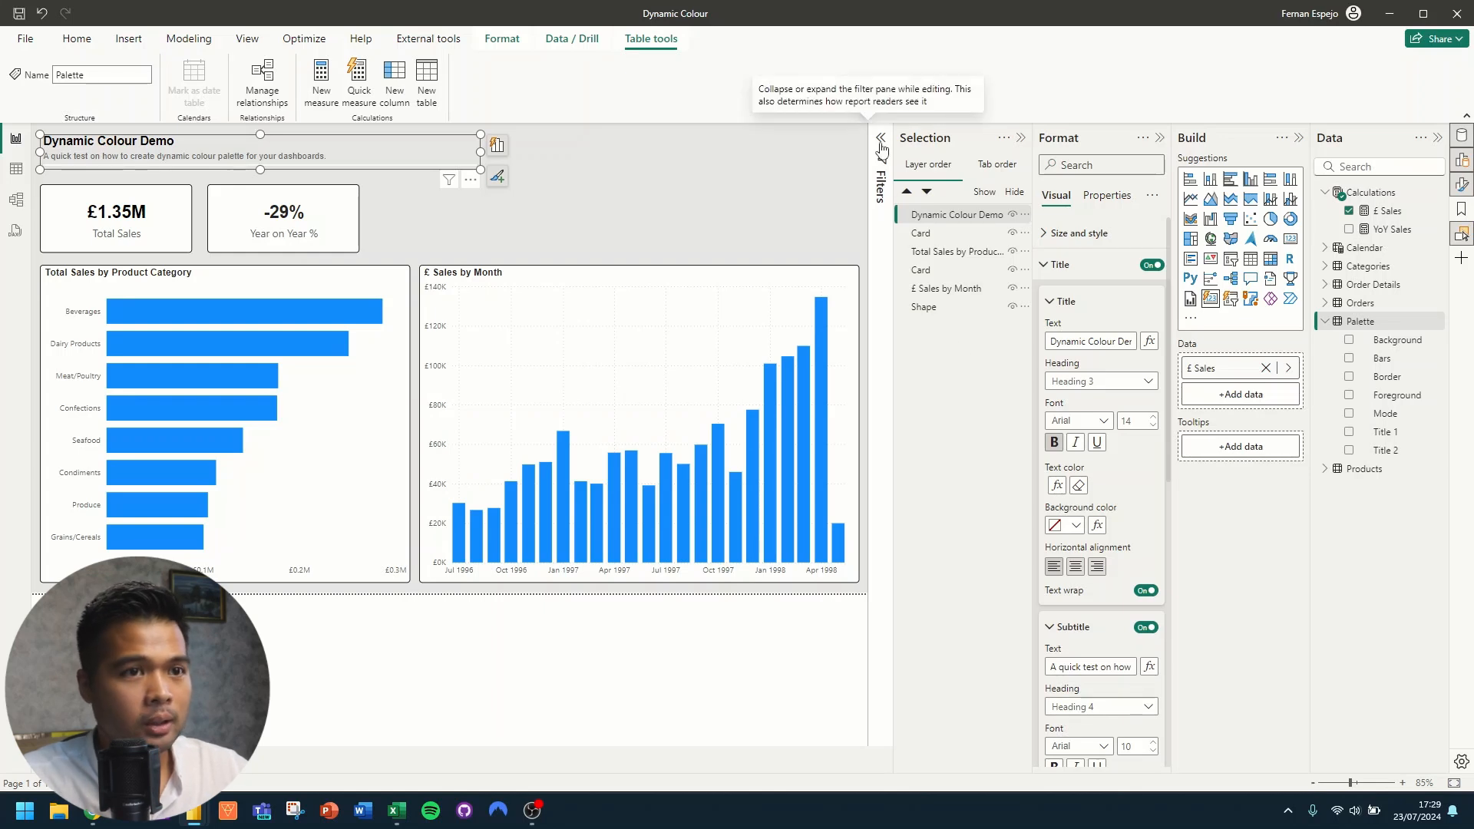
Step: Base the subtitle's text colour on the Title 2 field of the Palette table through field-value conditional formatting
scroll(1075, 568, down, 3)
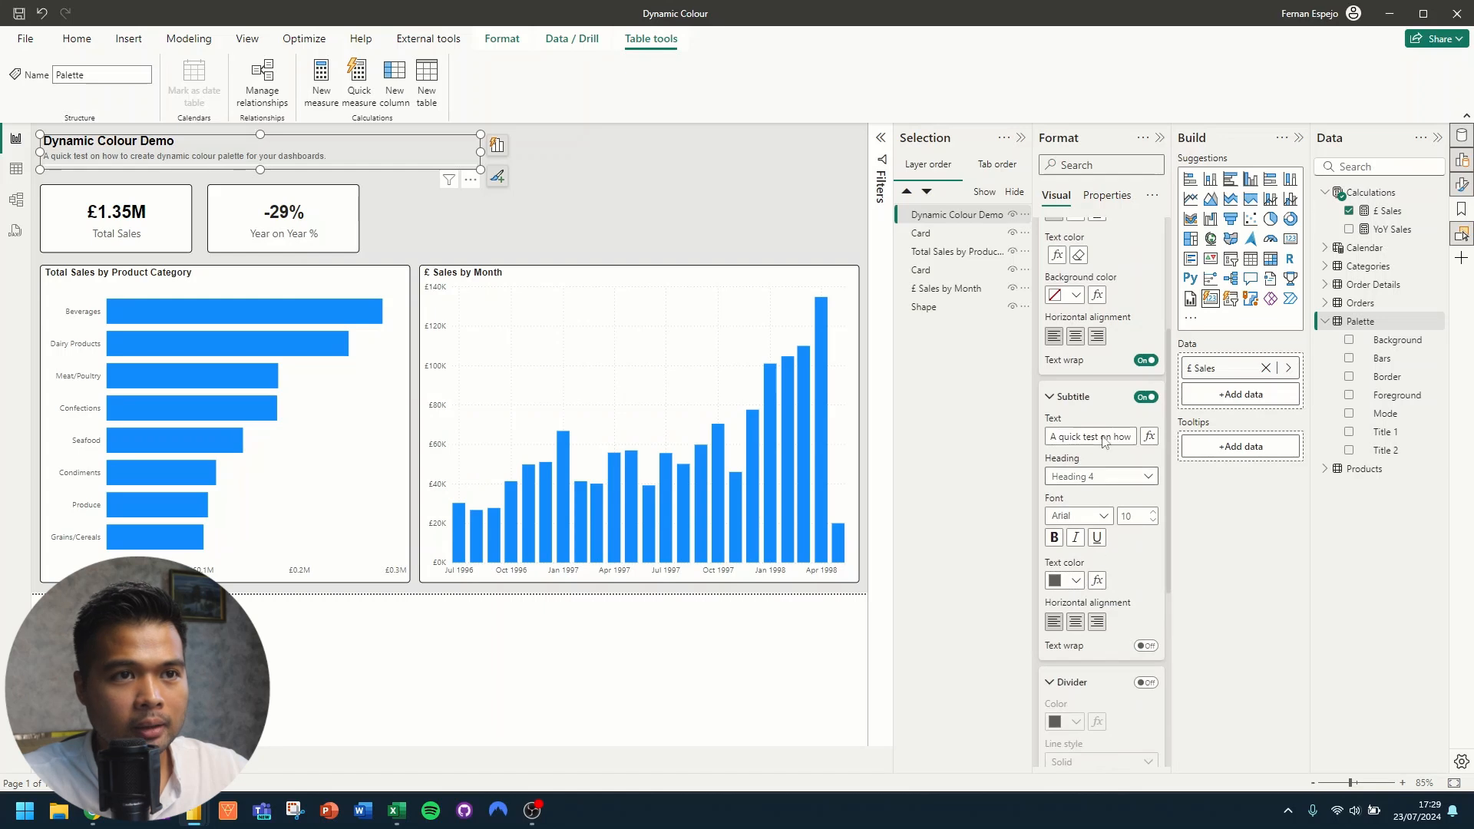
click(1098, 581)
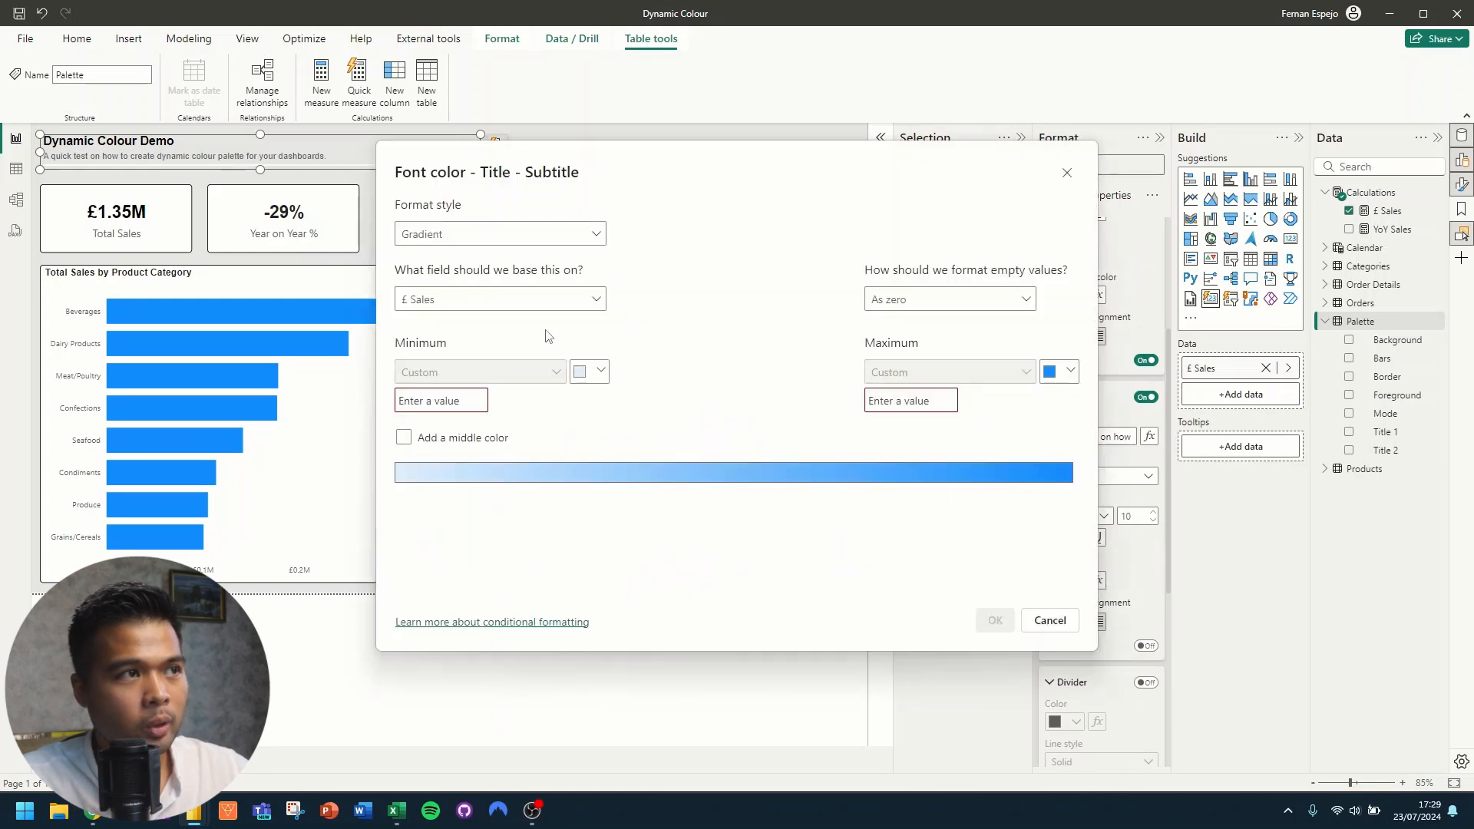
click(483, 234)
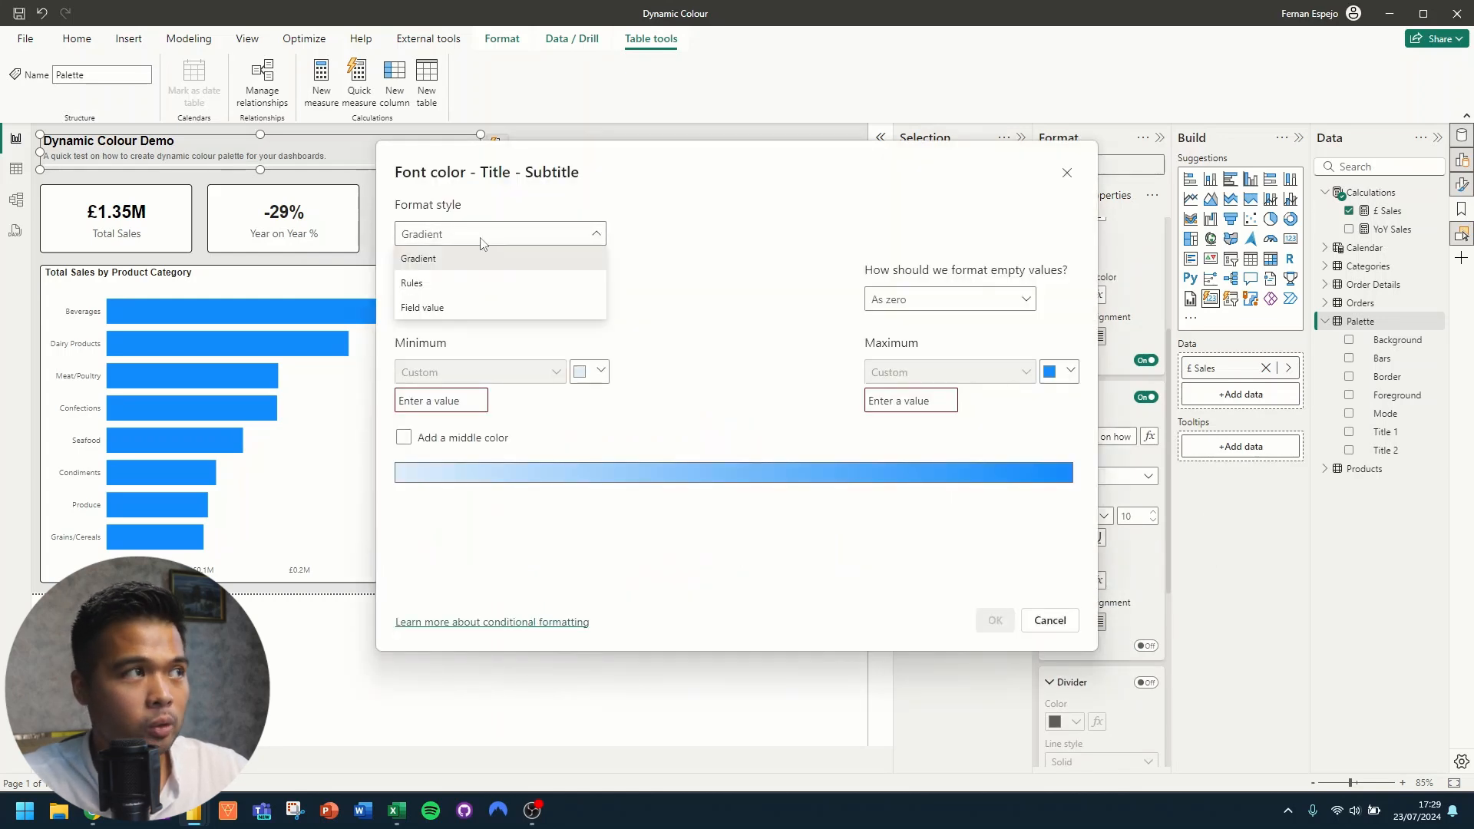
click(439, 307)
click(566, 306)
click(412, 449)
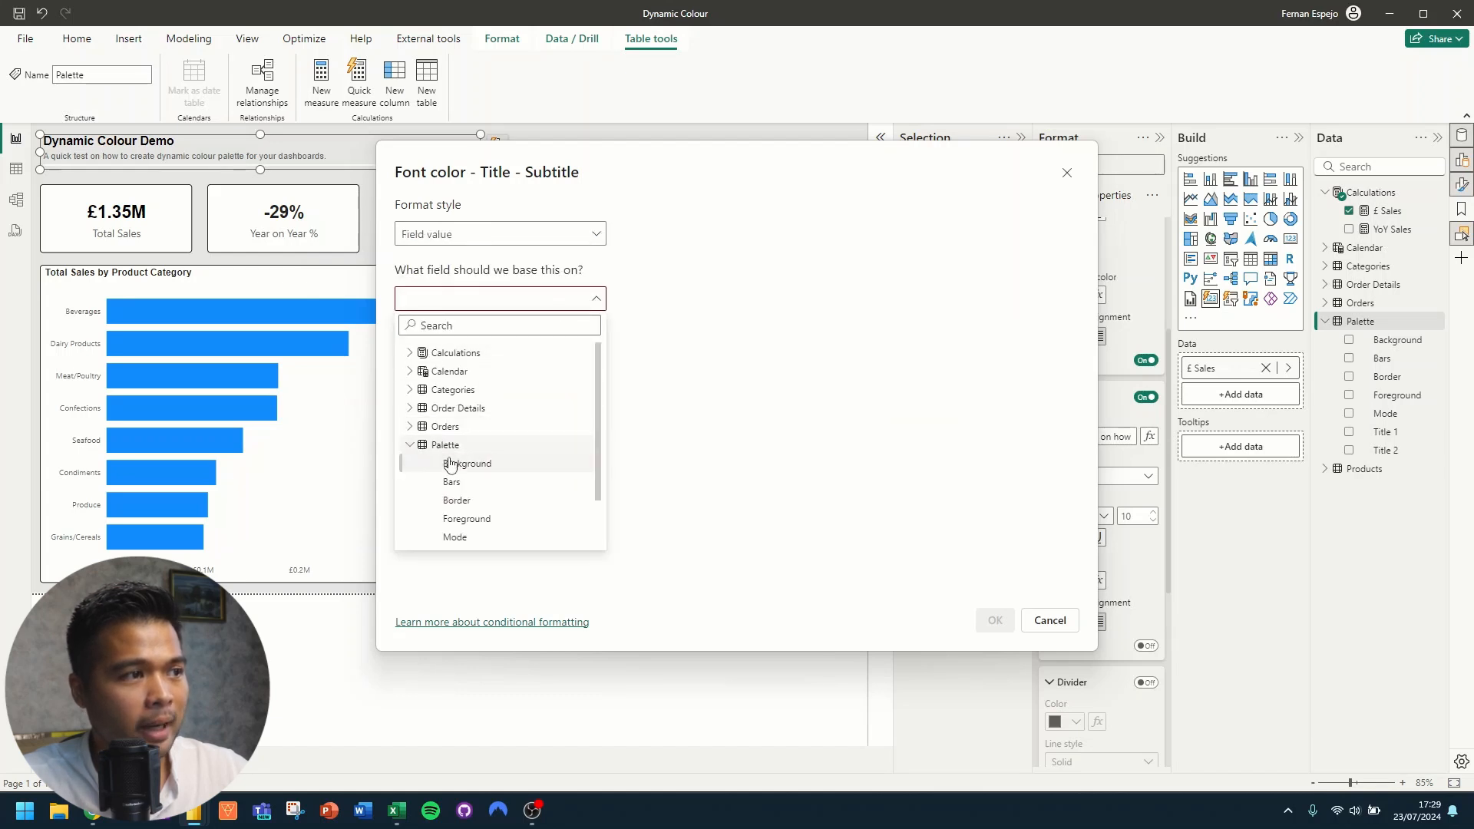
scroll(460, 483, down, 1)
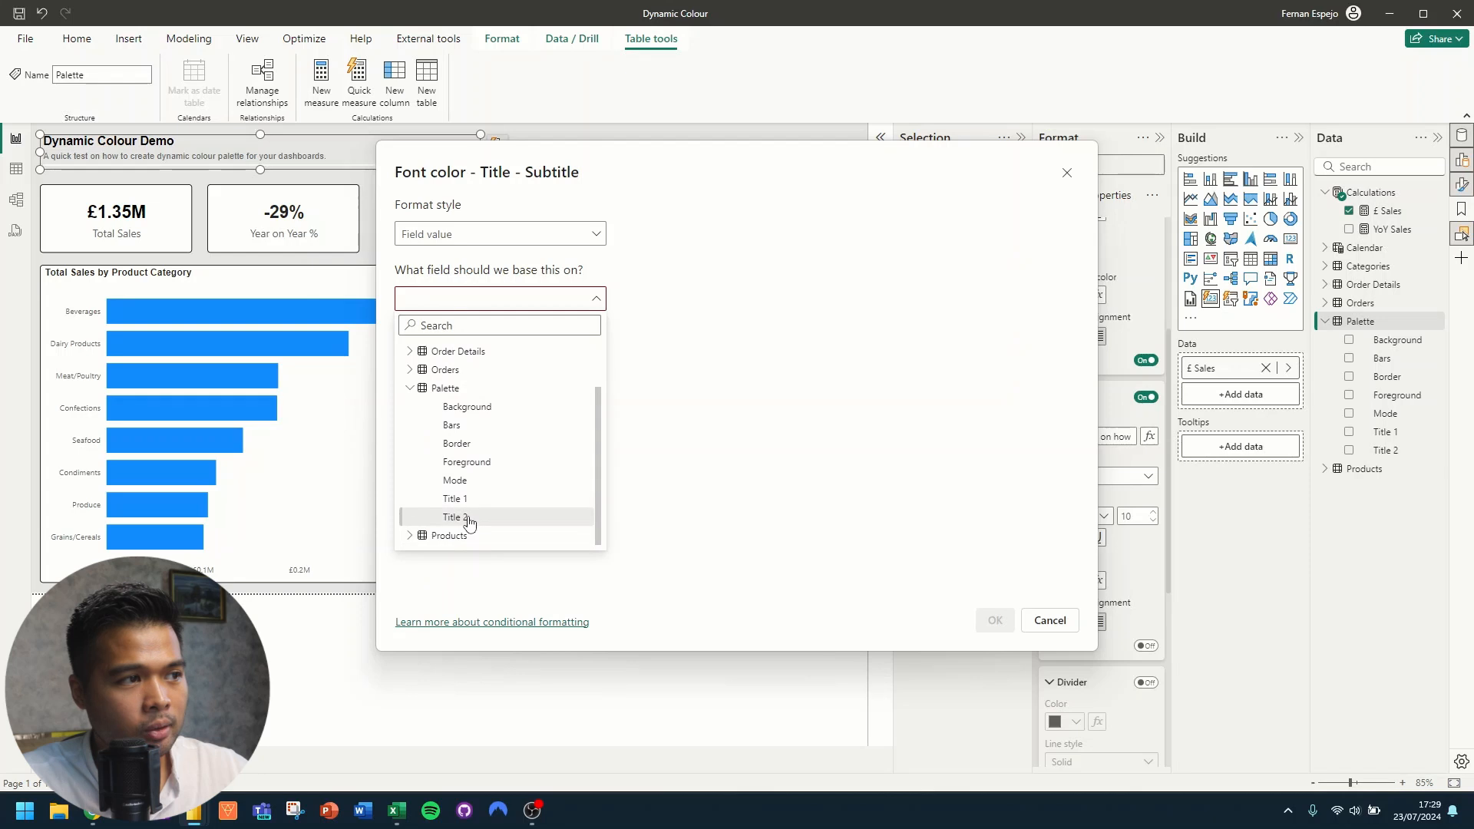
click(467, 519)
click(996, 620)
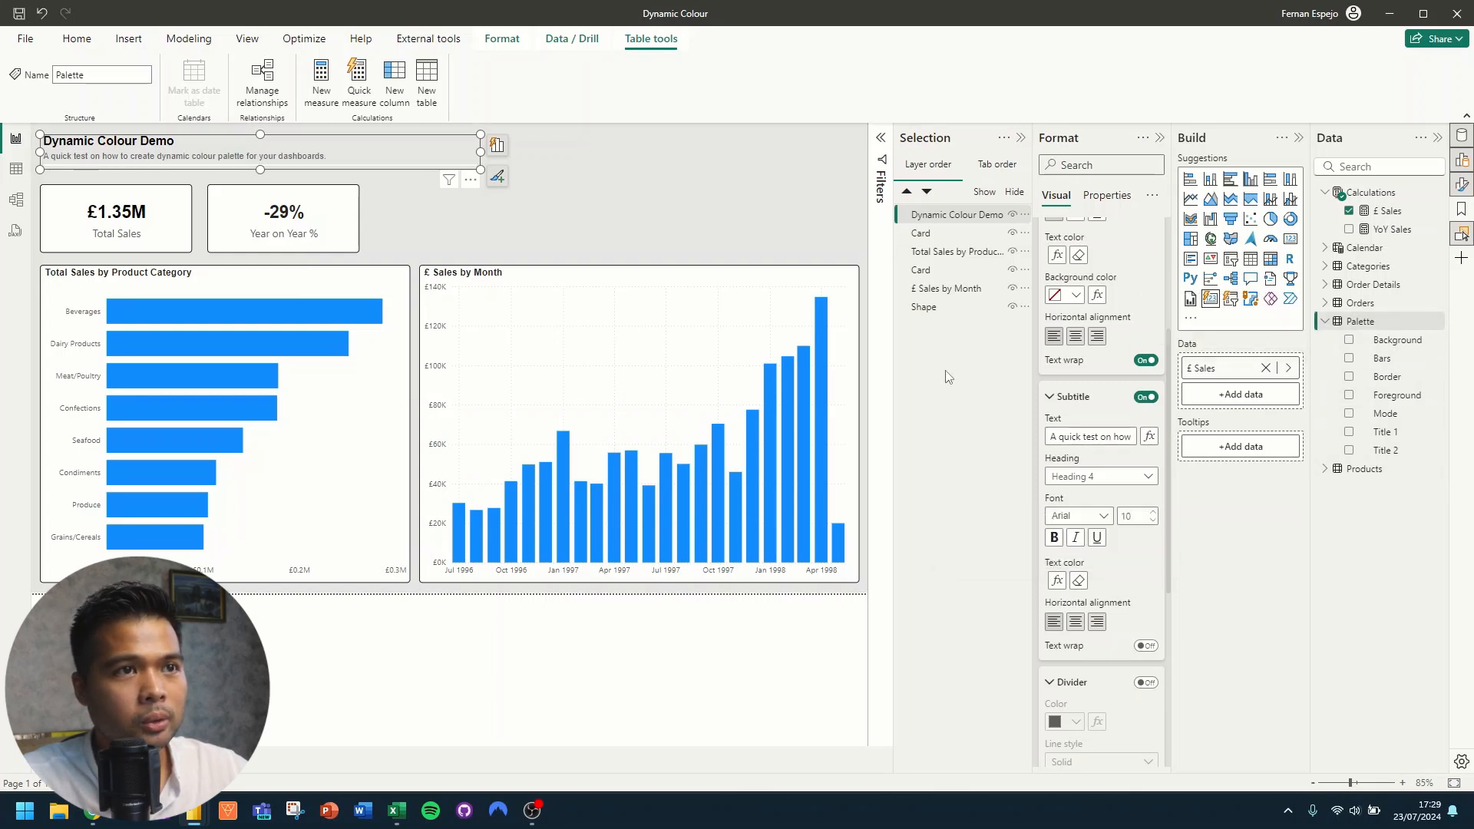
Step: Shrink the background rectangle from its lower corner to expose empty canvas, and clear the selection
click(882, 150)
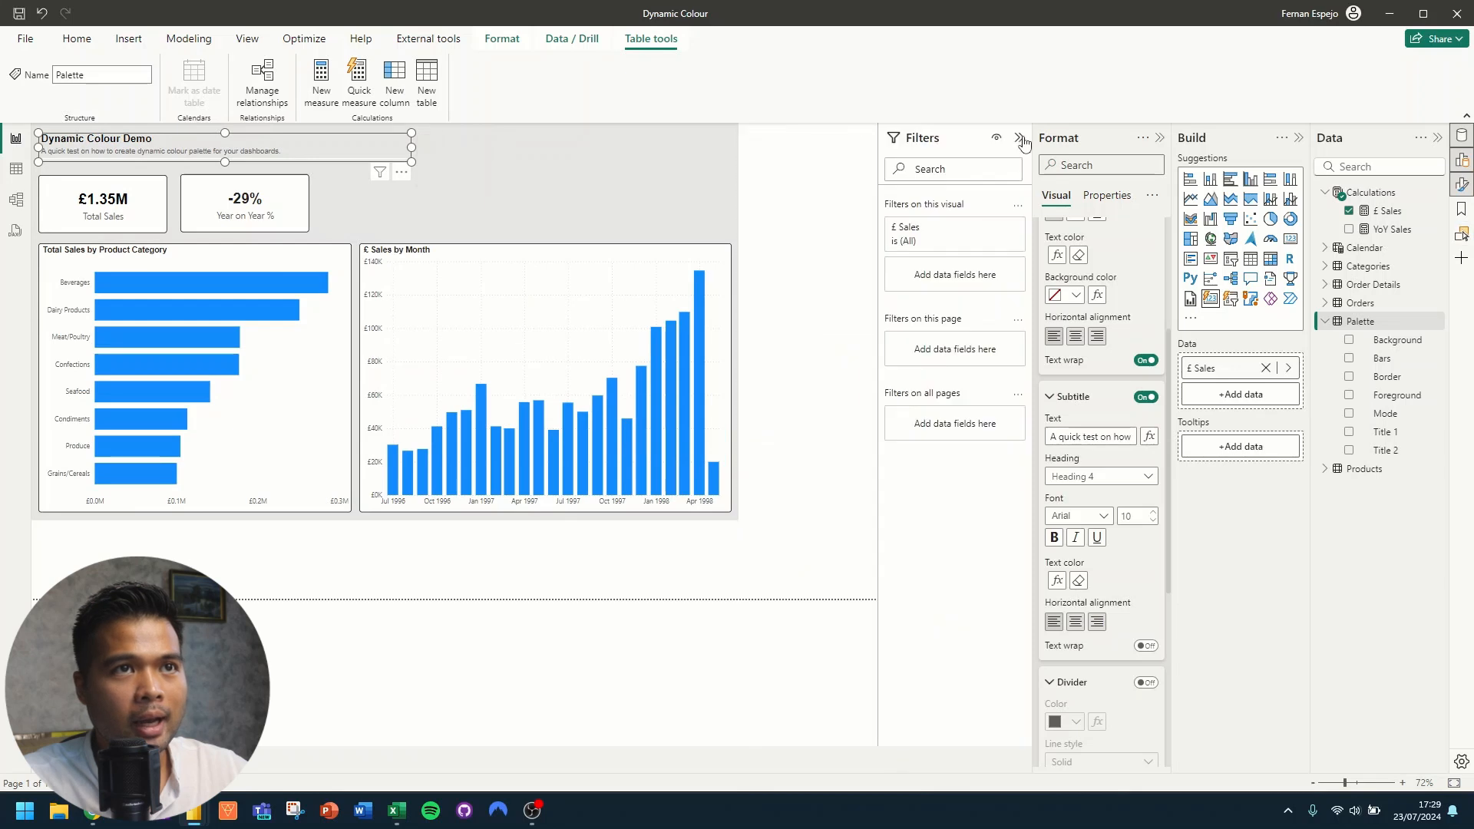
click(797, 175)
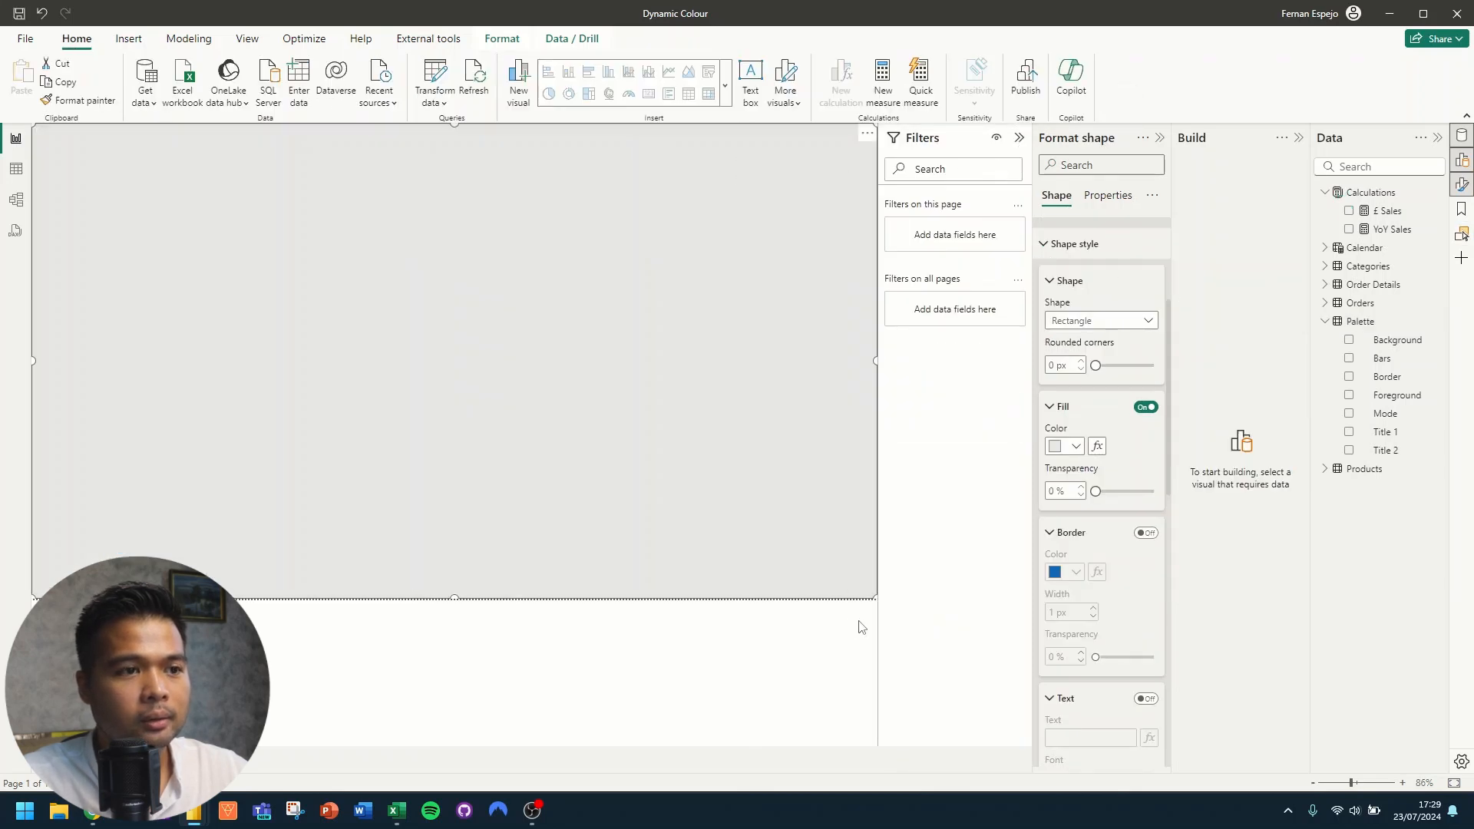
drag(873, 595, 760, 448)
click(822, 201)
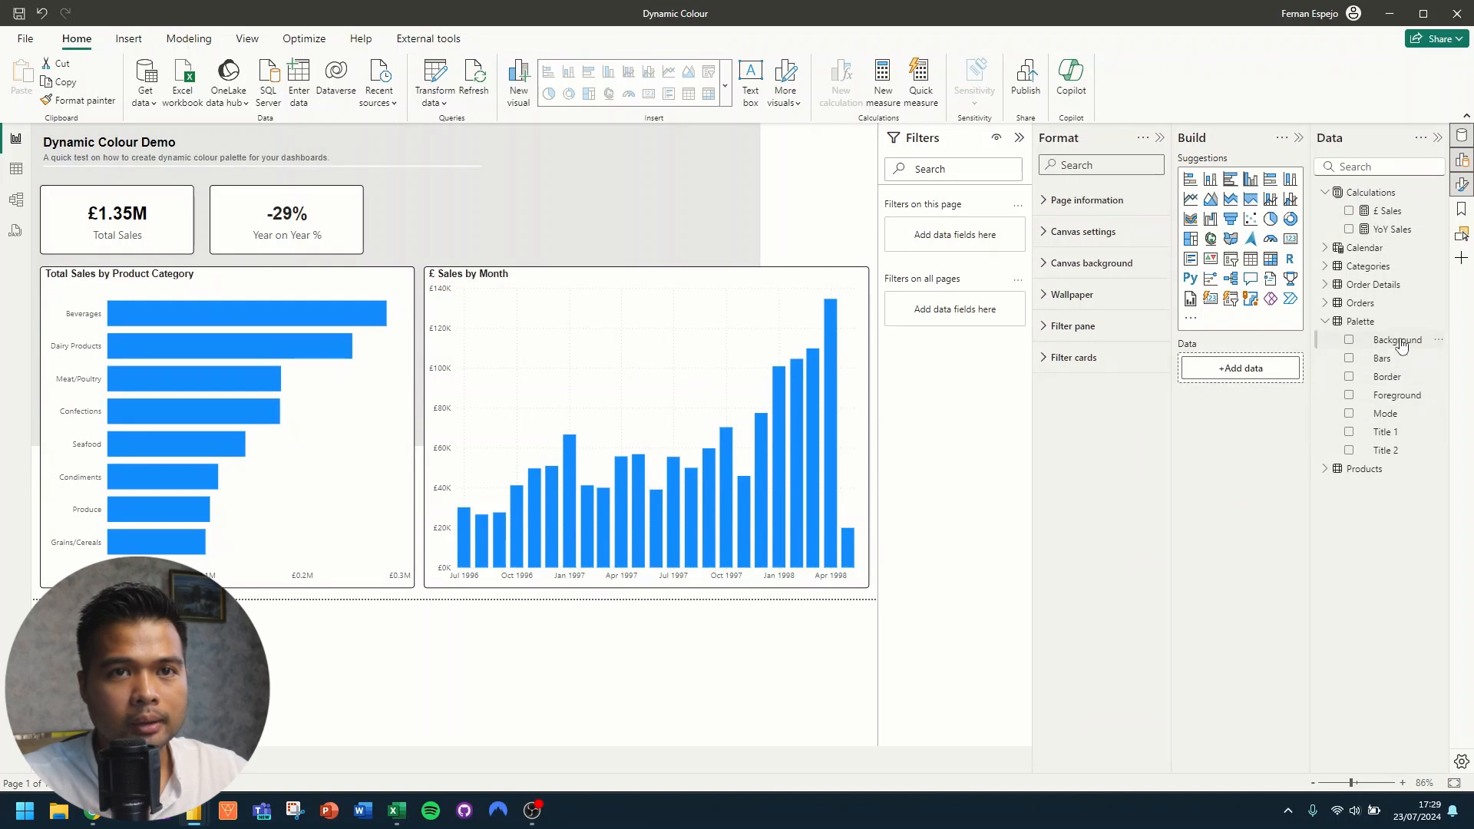
Step: Add a button slicer on the Palette table's Mode field, resize it to one compact row above the monthly chart, and turn off its title
click(1349, 414)
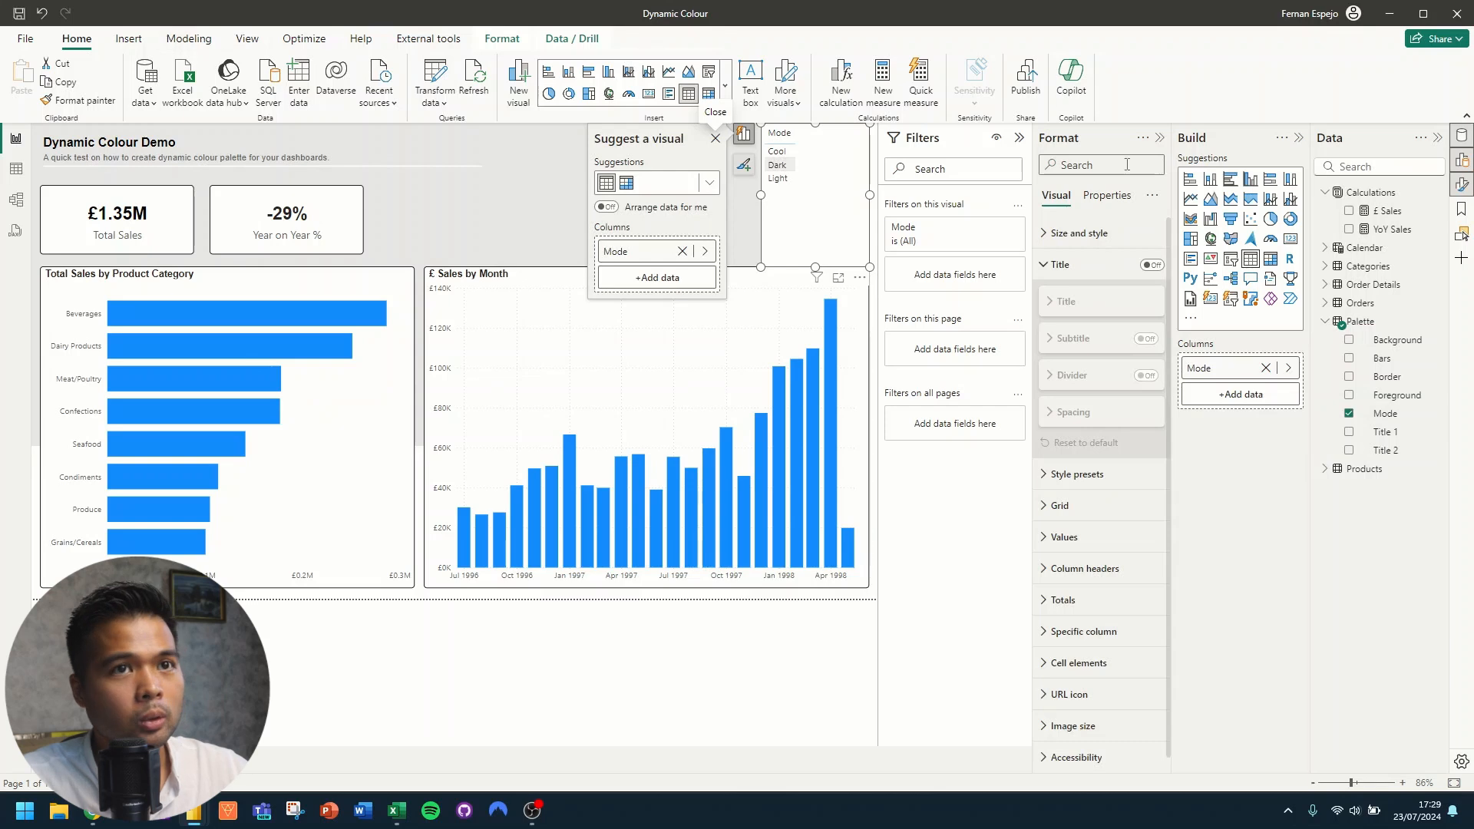
click(1231, 299)
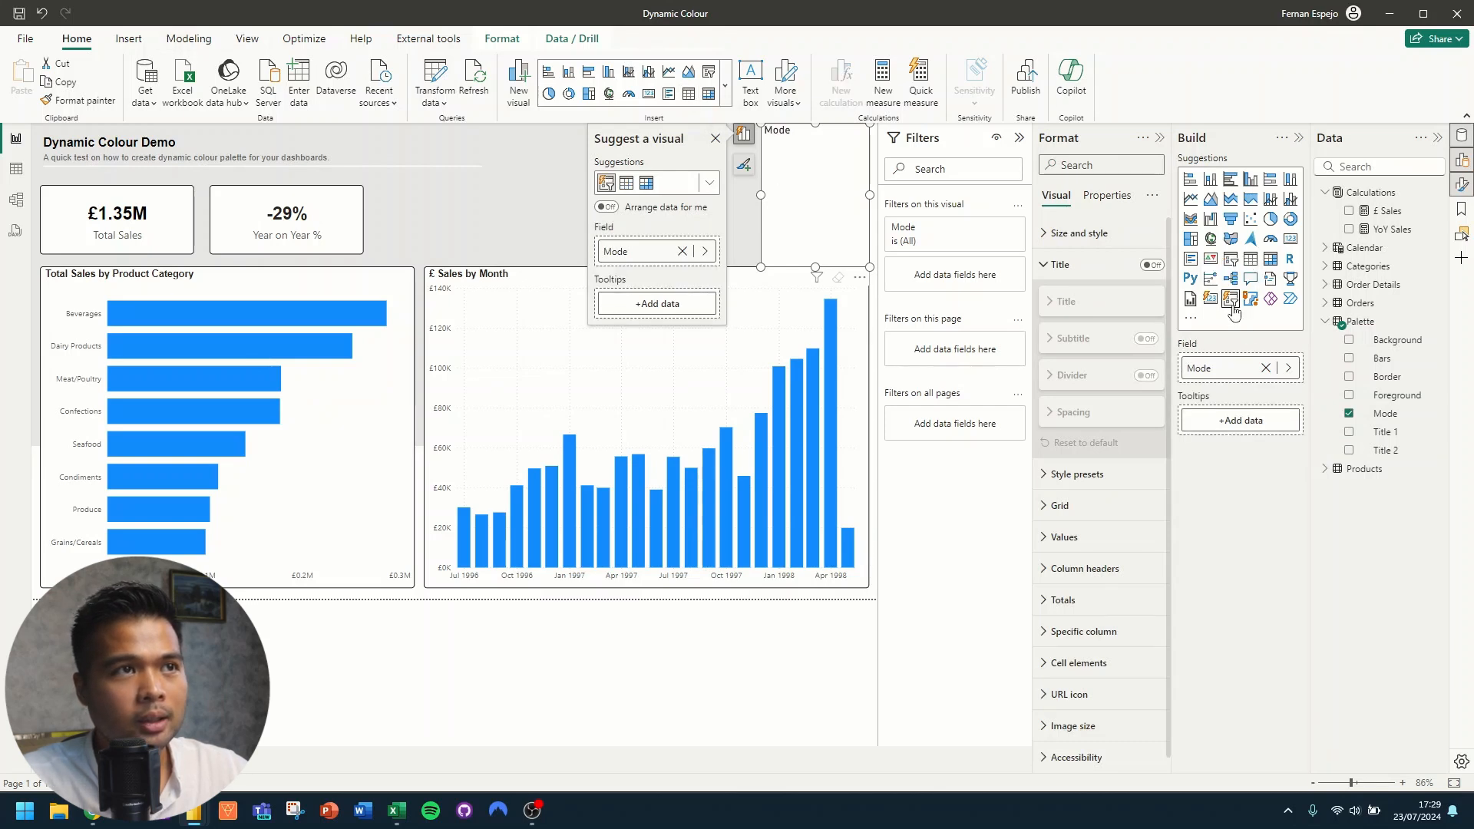
drag(761, 195, 690, 195)
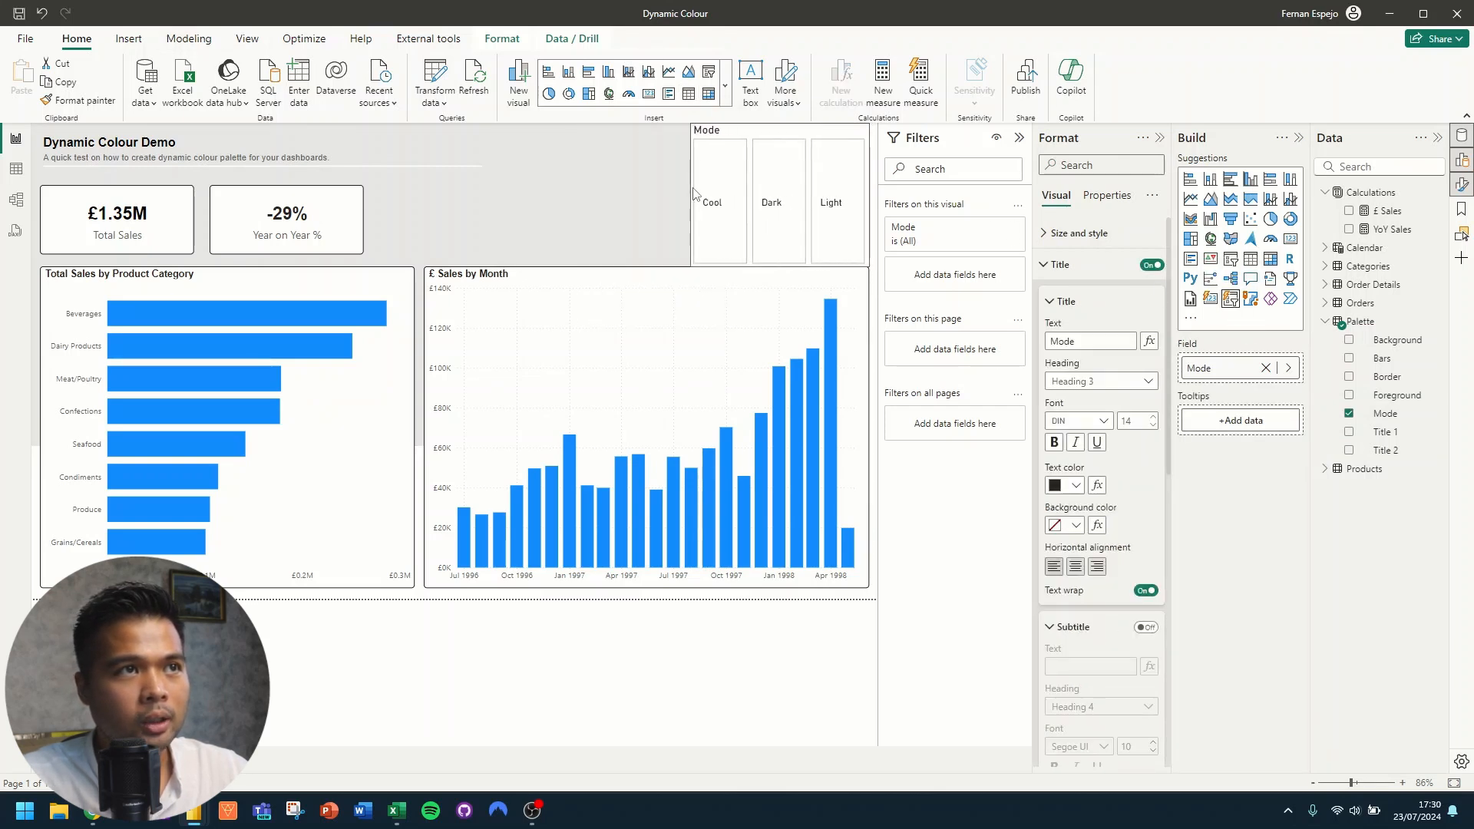
drag(780, 125, 776, 178)
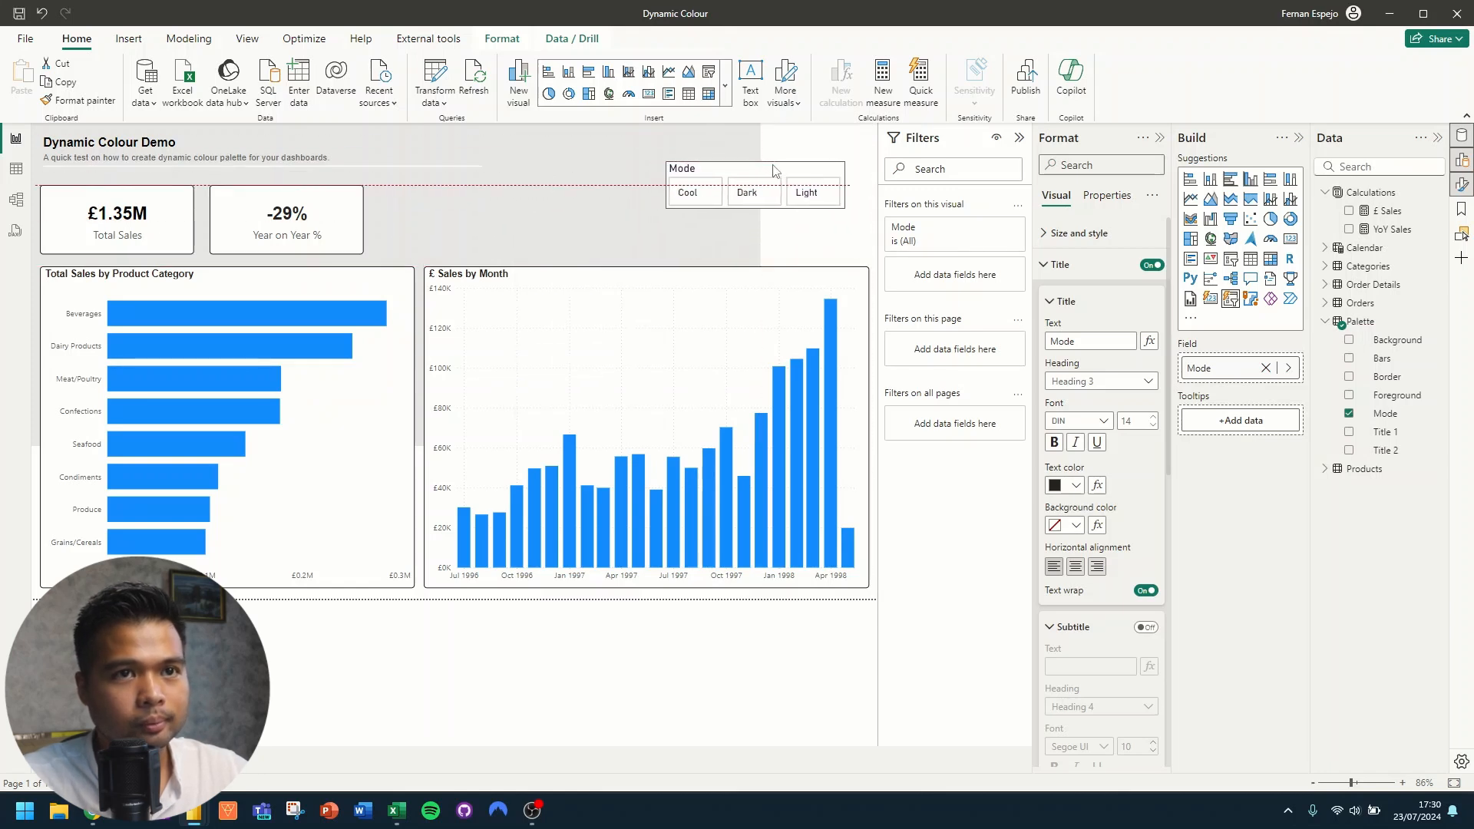
click(1151, 264)
Step: Switch the Mode slicer between Cool, Dark and Light to check the title and subtitle colours, ending on Cool
click(704, 191)
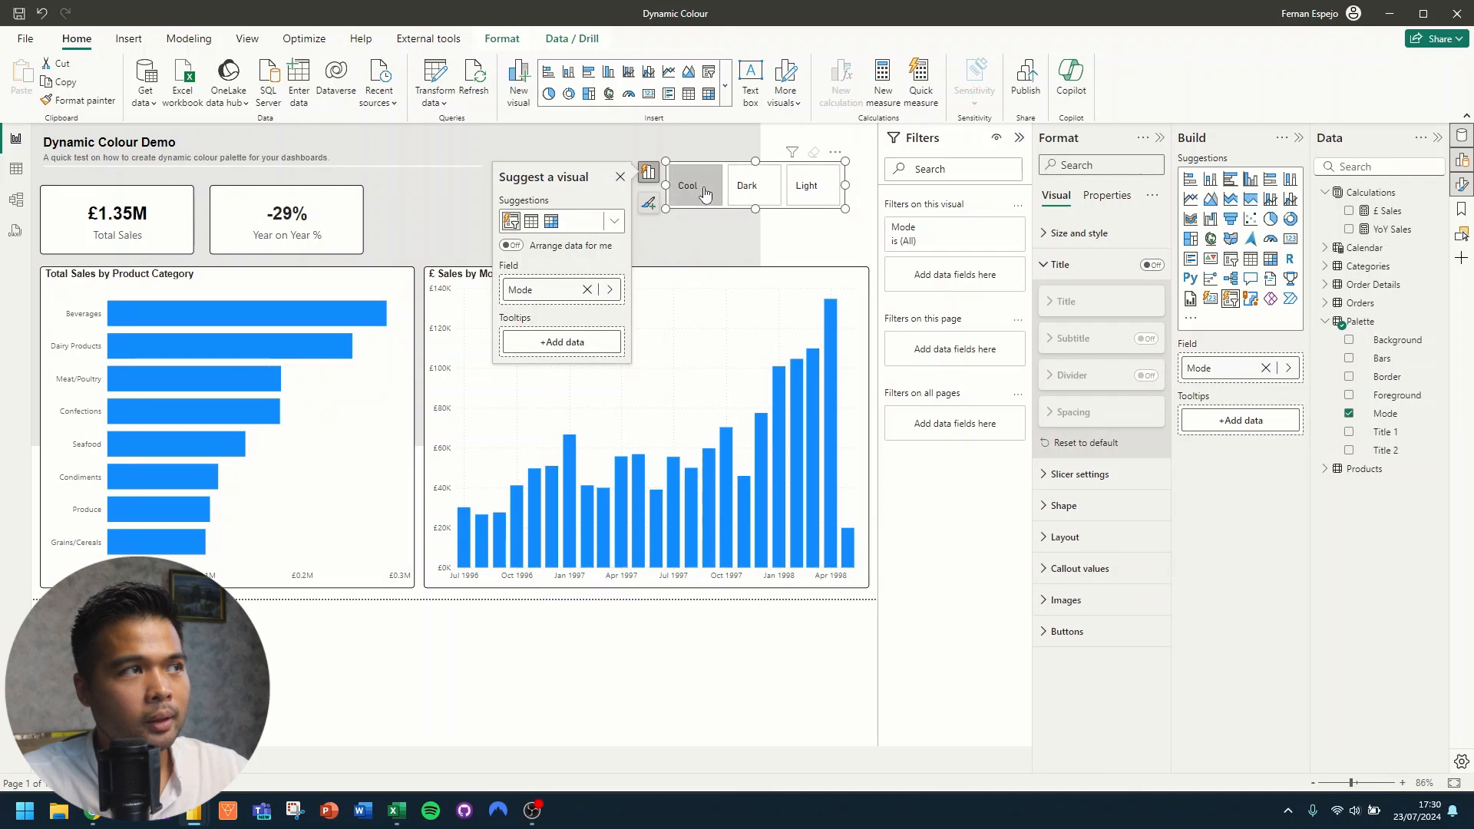
click(751, 196)
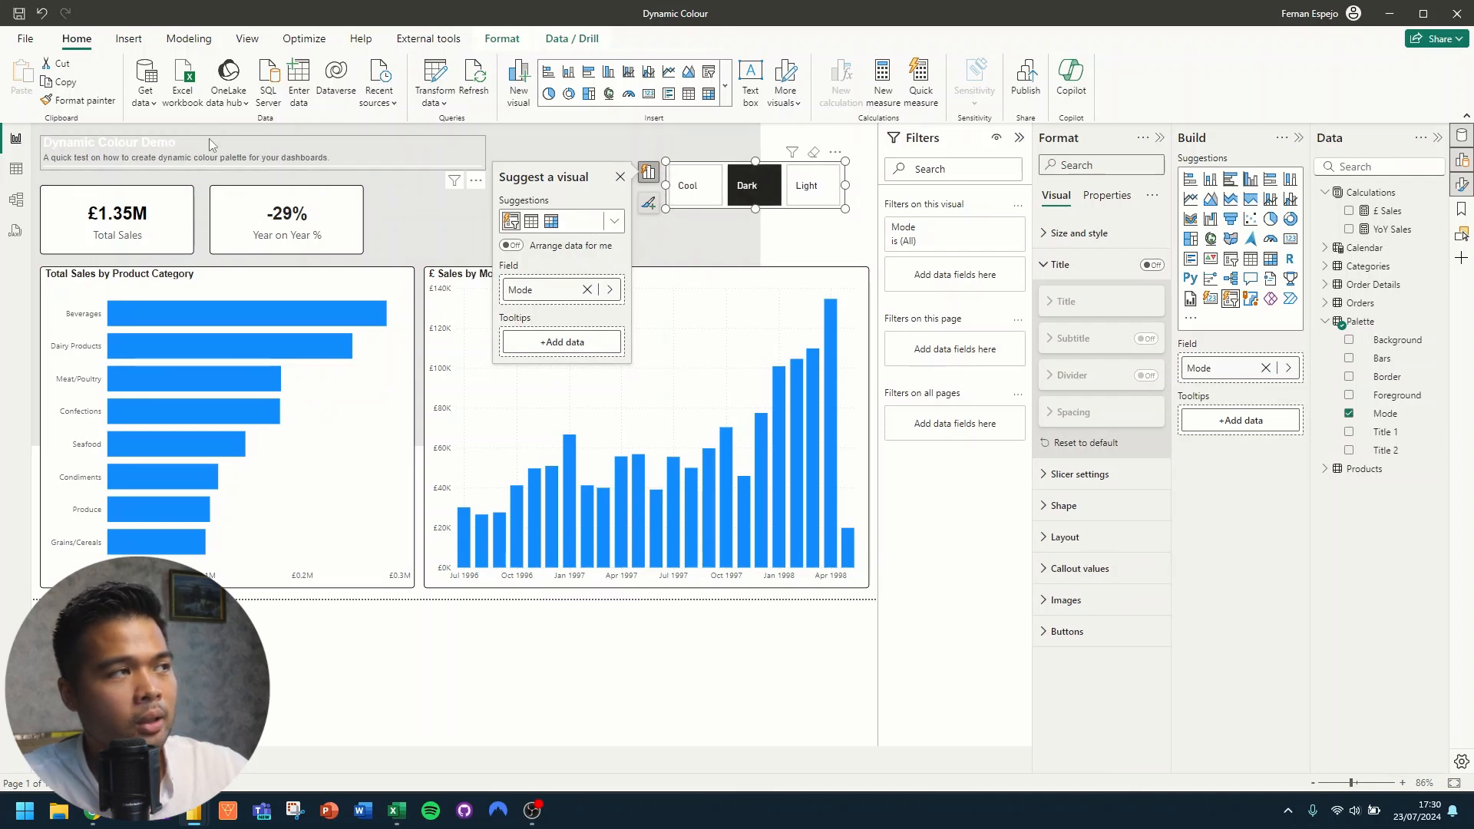
click(806, 189)
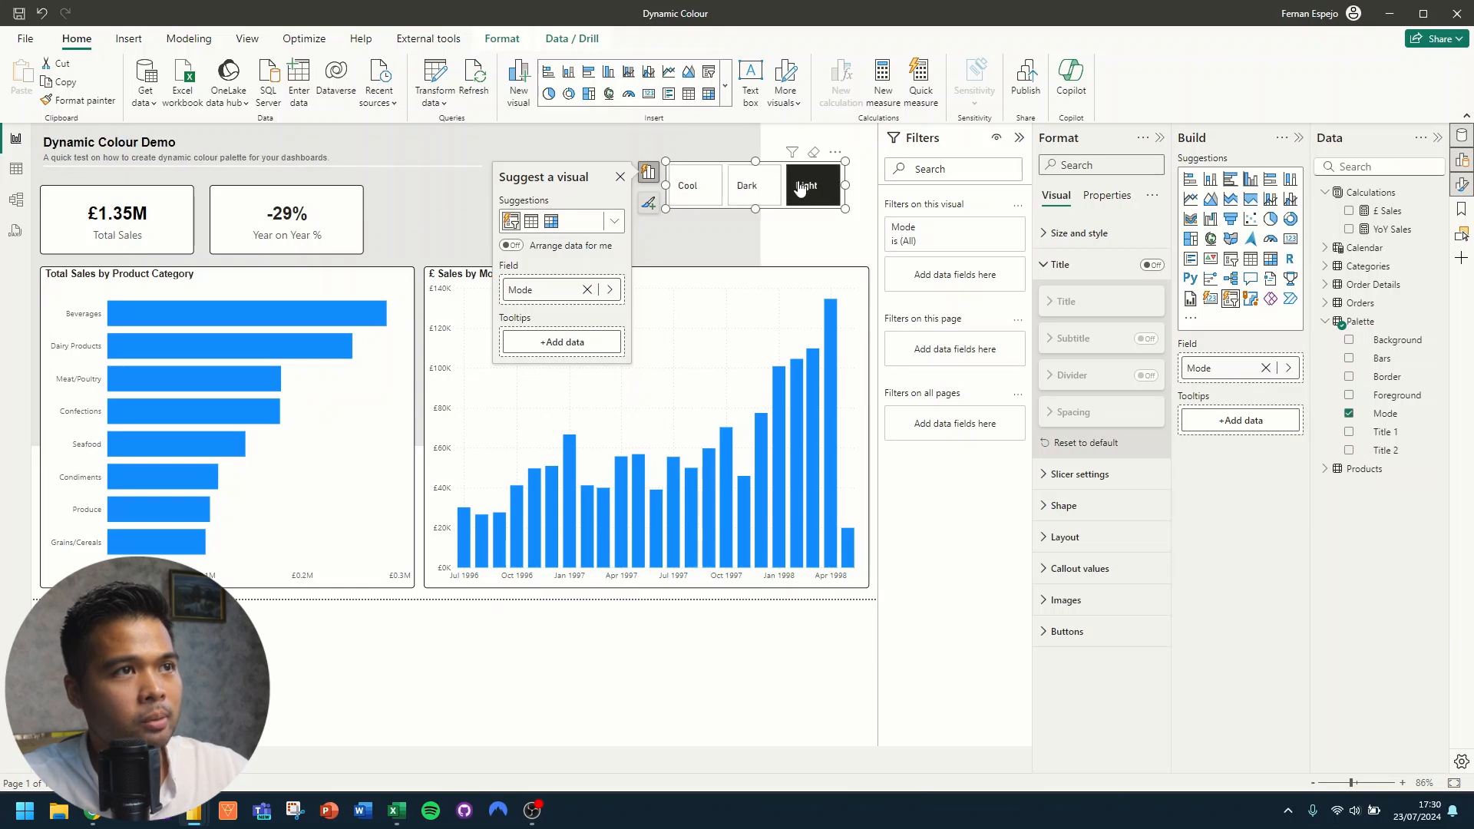
click(760, 190)
click(693, 188)
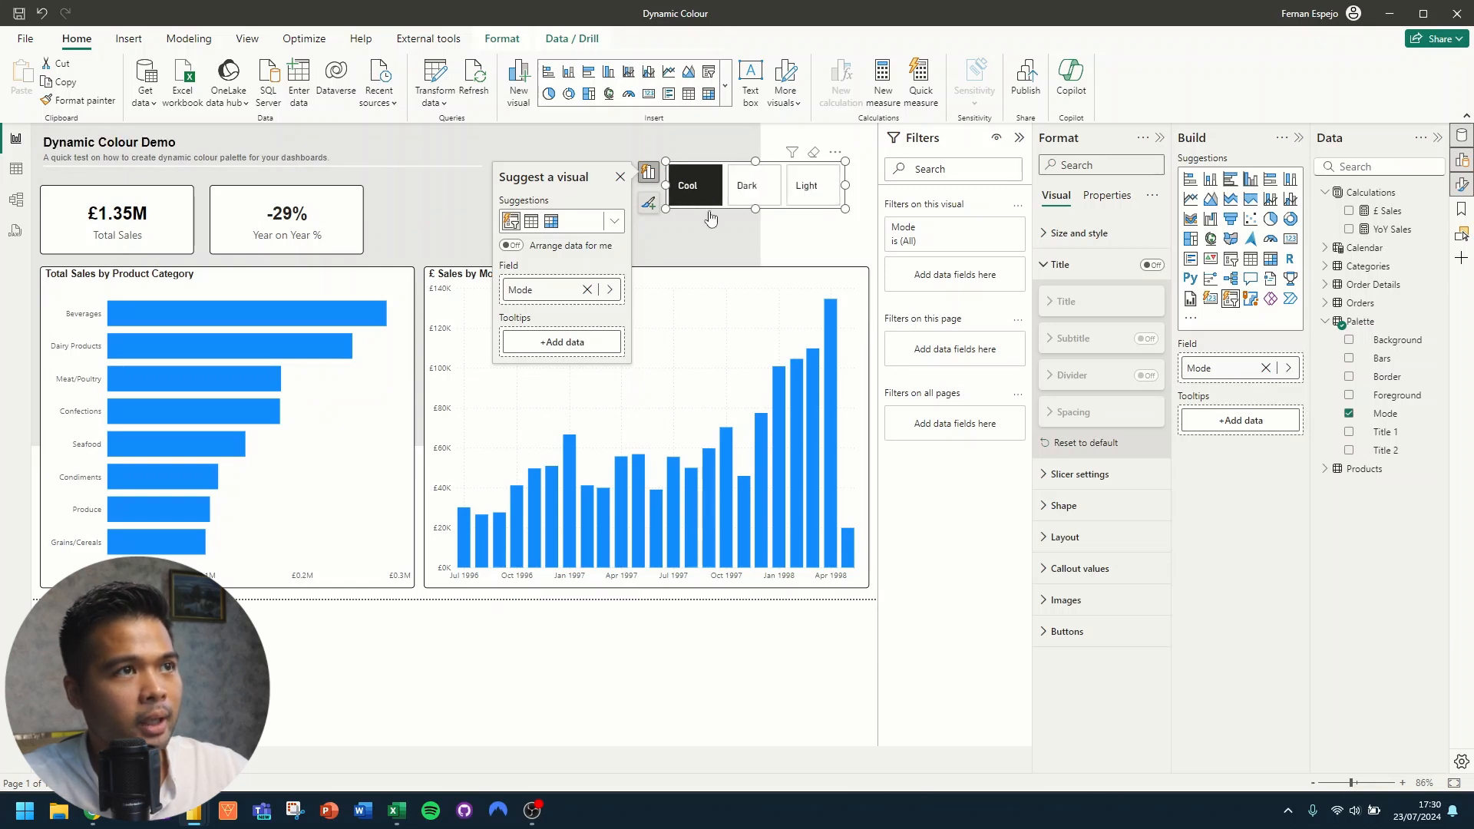
Step: Stretch the background rectangle back over the whole report page and deselect it
click(750, 242)
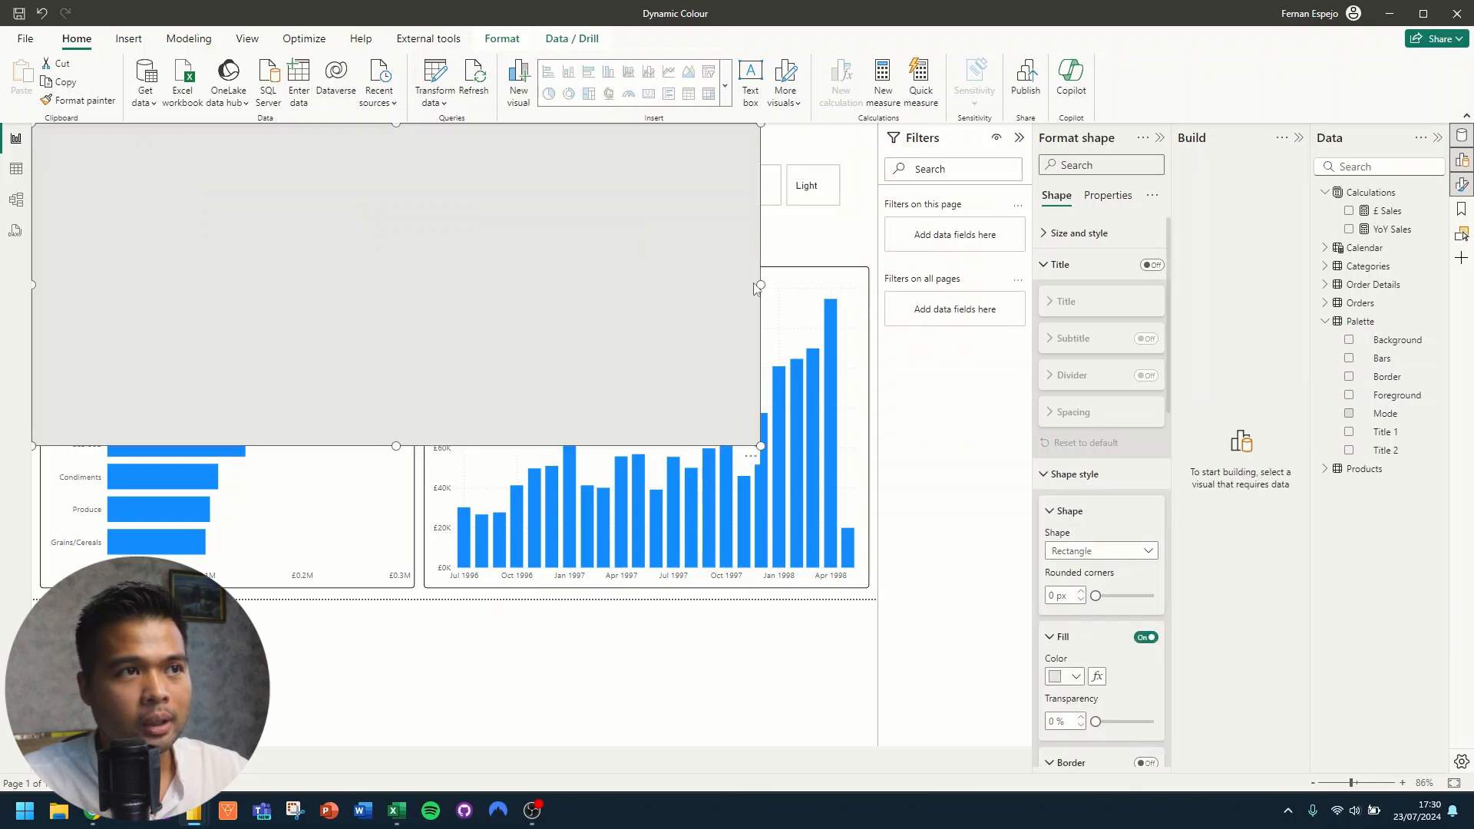
drag(760, 445, 909, 617)
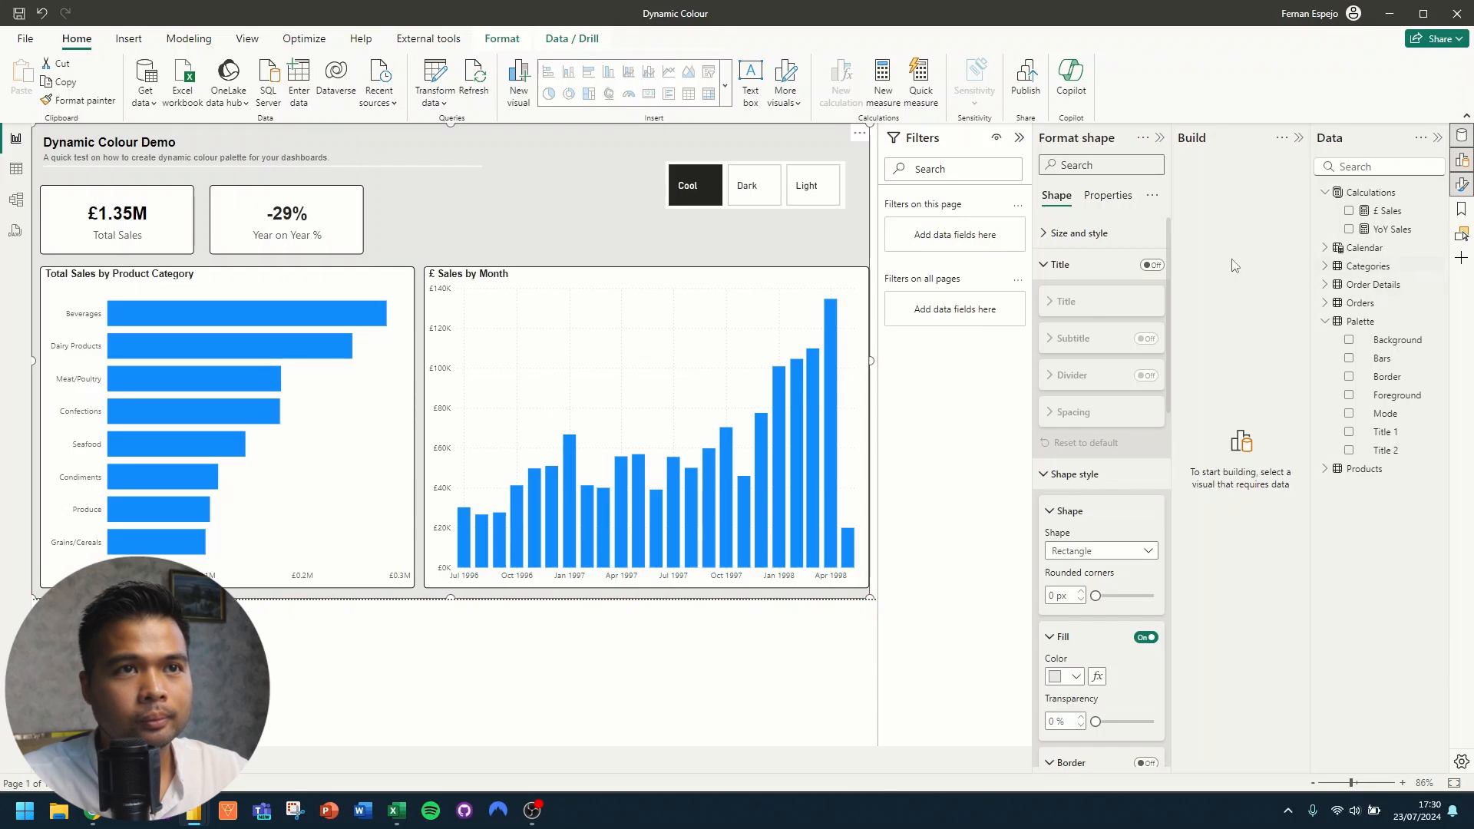
click(872, 183)
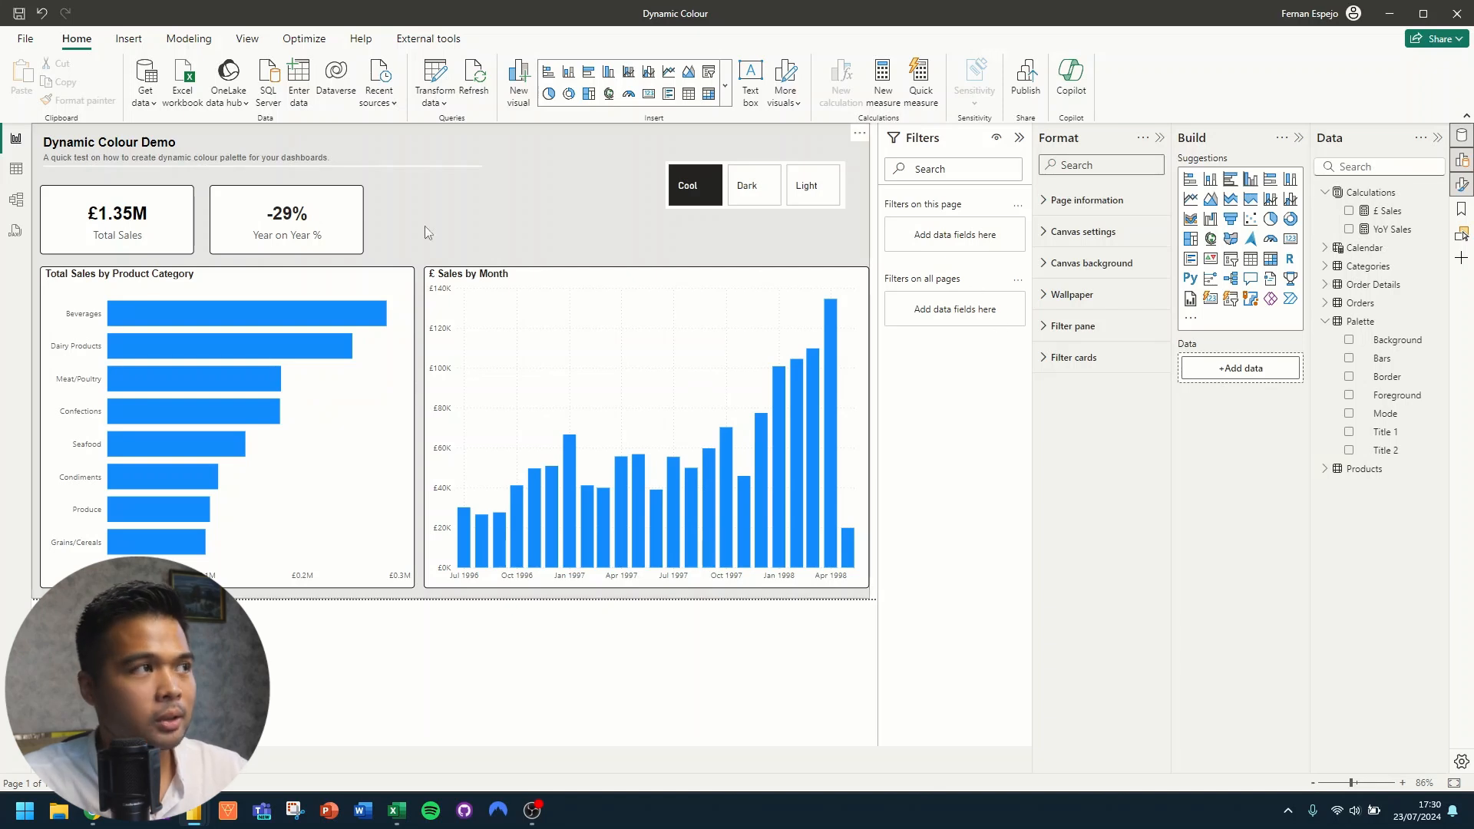
Step: Base the Total Sales card's background colour on the Palette table's Foreground field through field-value conditional formatting
click(127, 196)
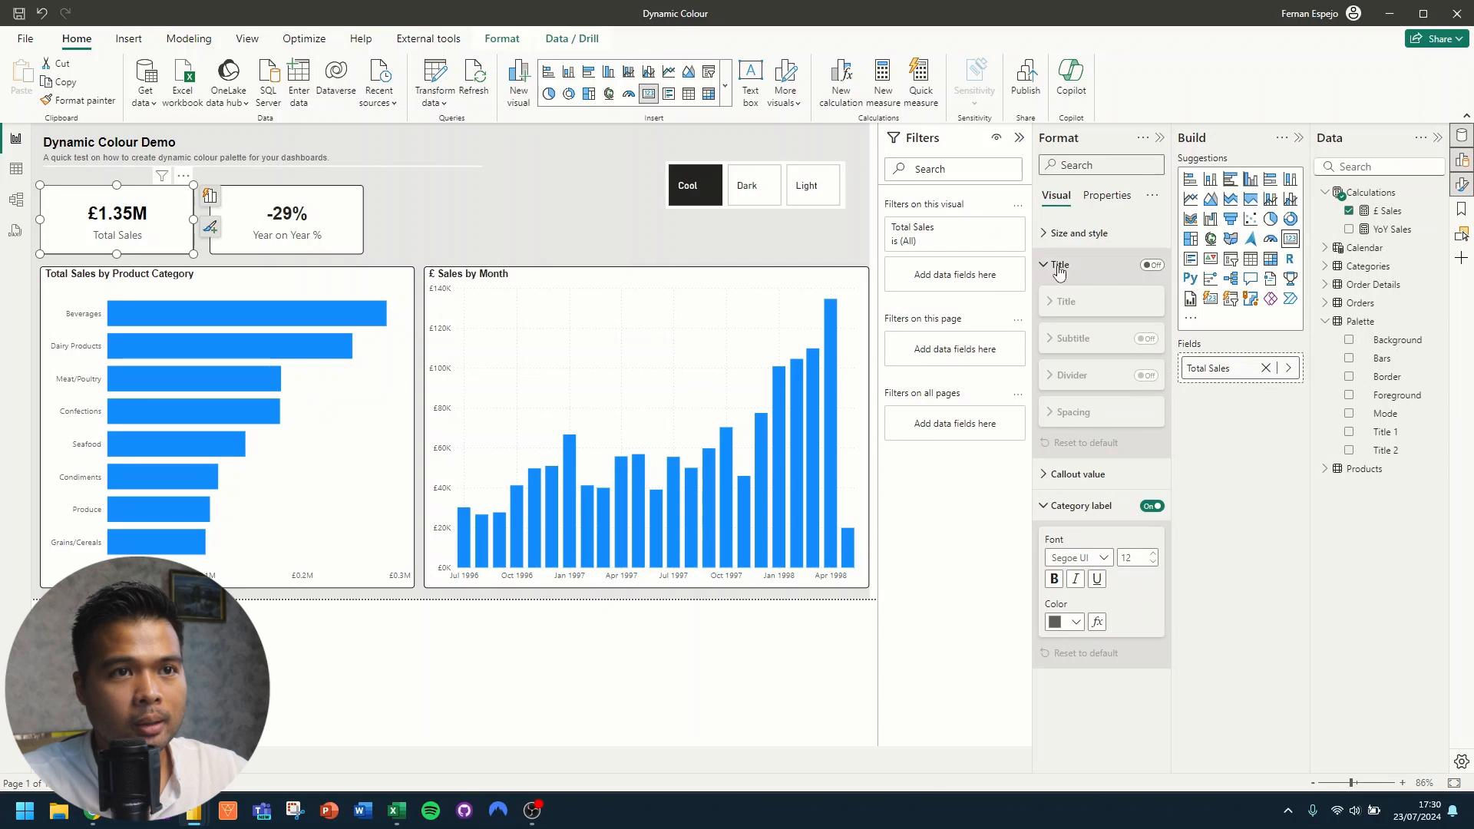
click(1075, 505)
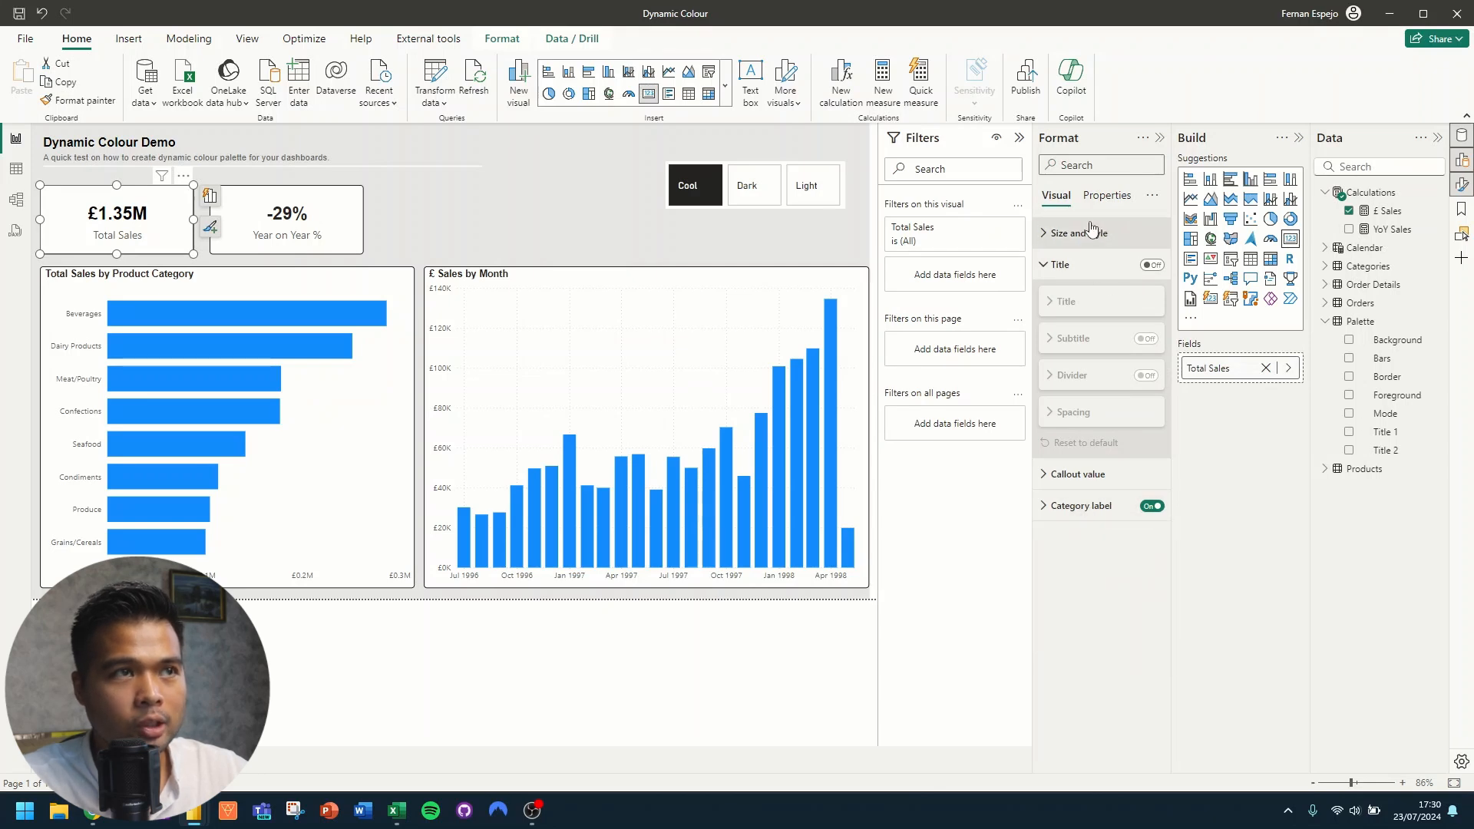
click(1091, 232)
scroll(1088, 308, down, 4)
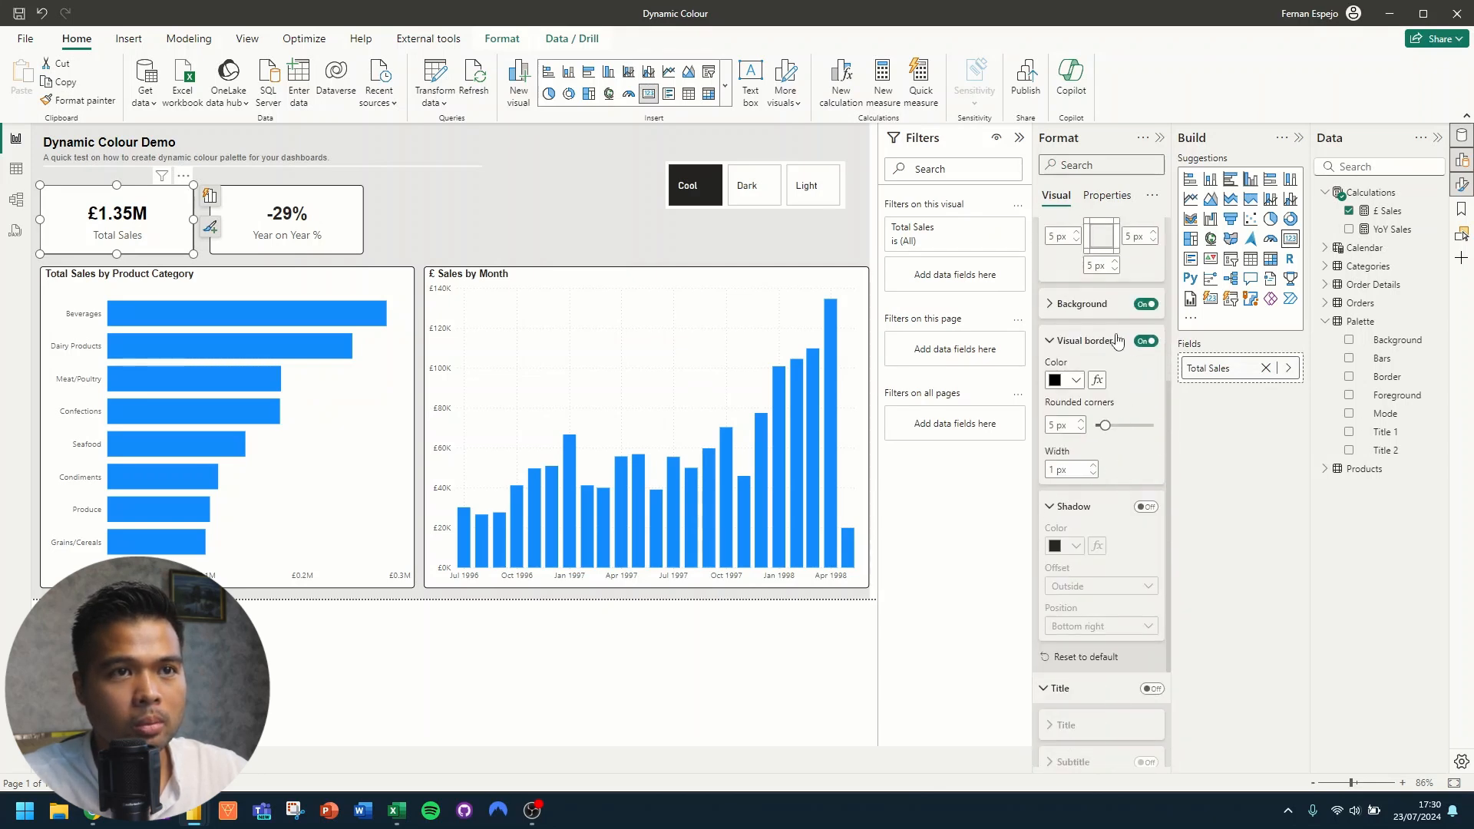
click(1097, 342)
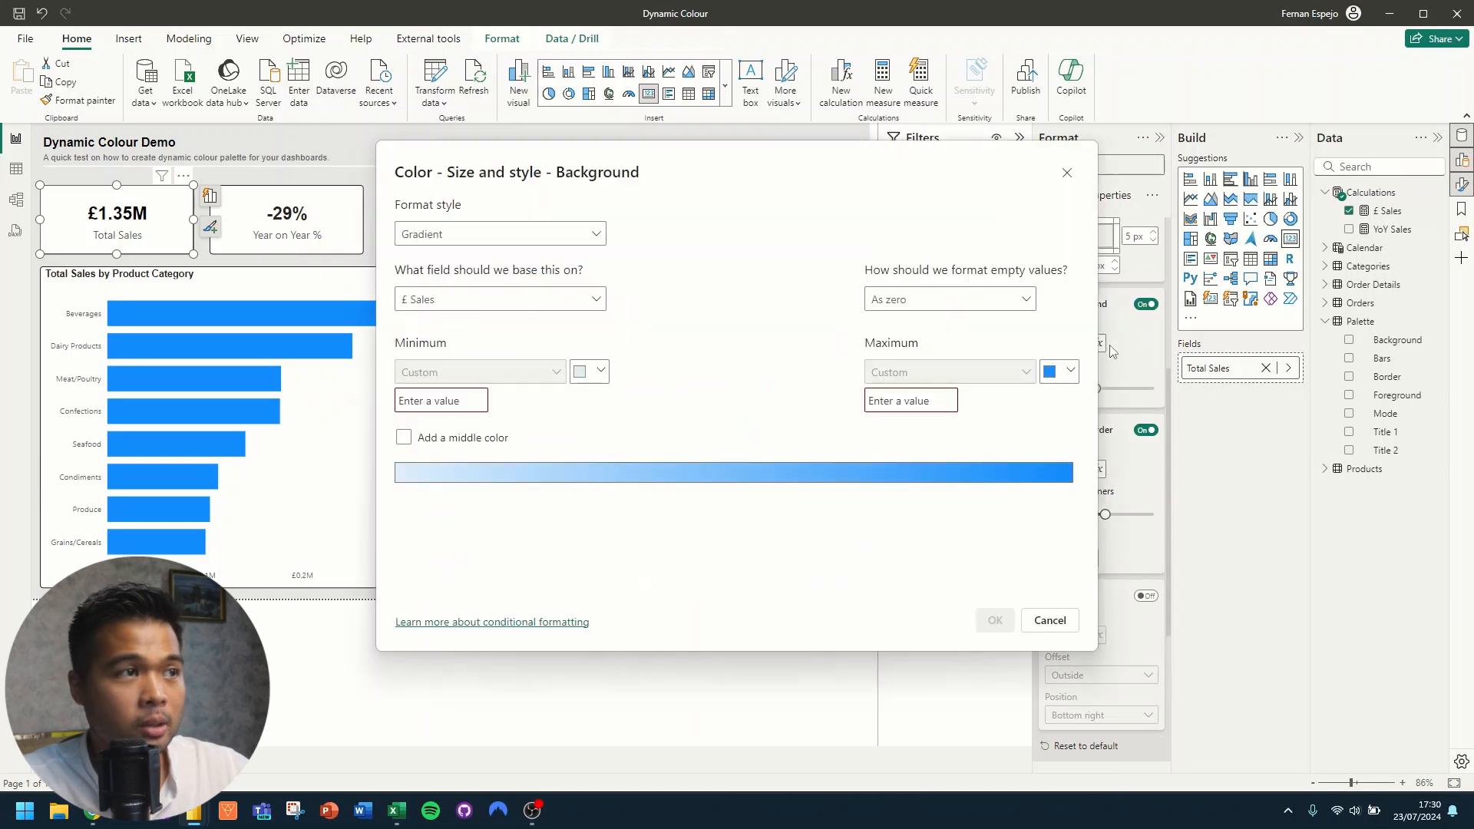
click(476, 234)
click(439, 307)
click(458, 307)
click(409, 445)
scroll(461, 461, down, 1)
click(466, 462)
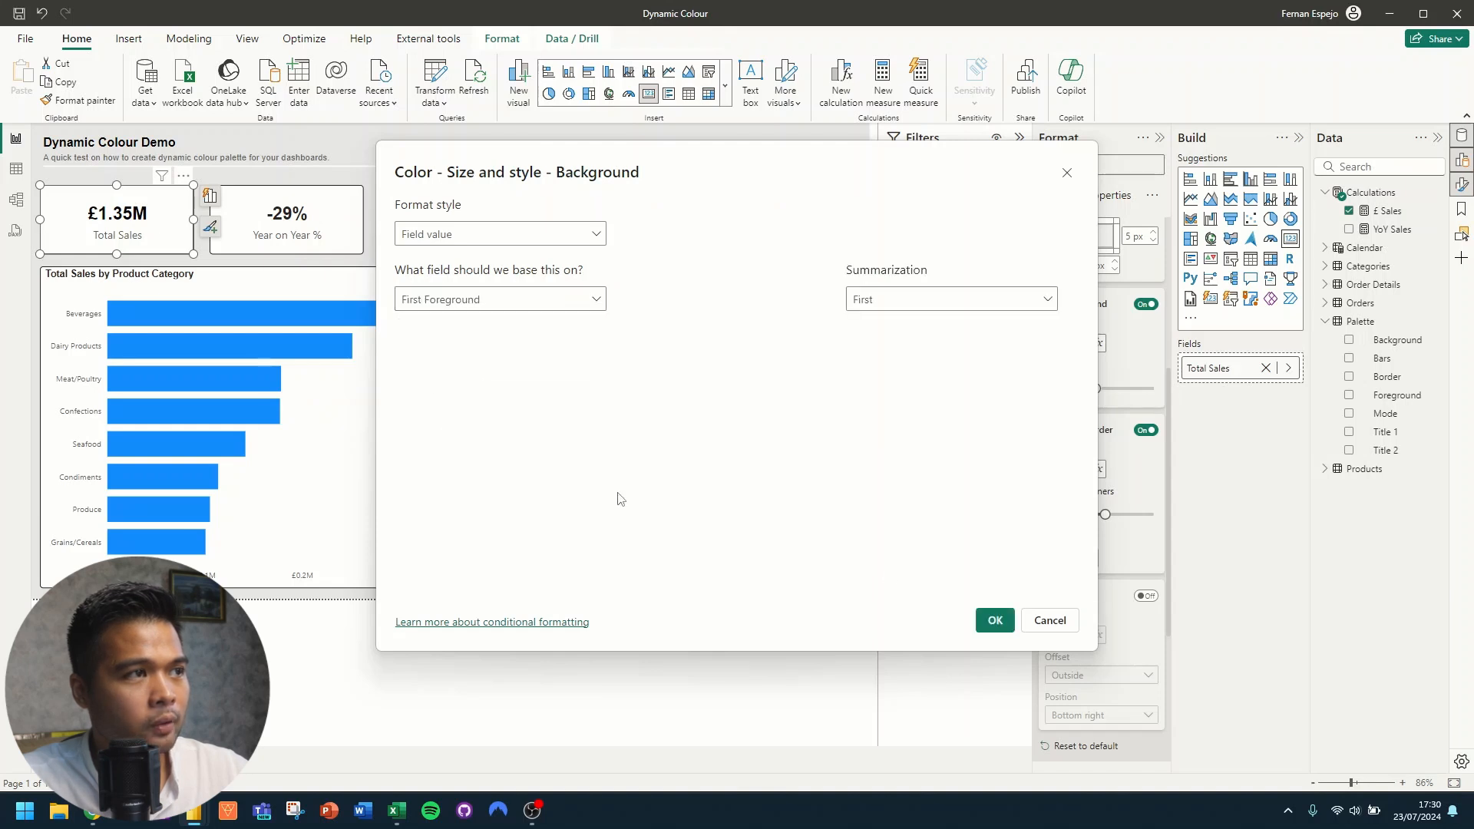
click(994, 620)
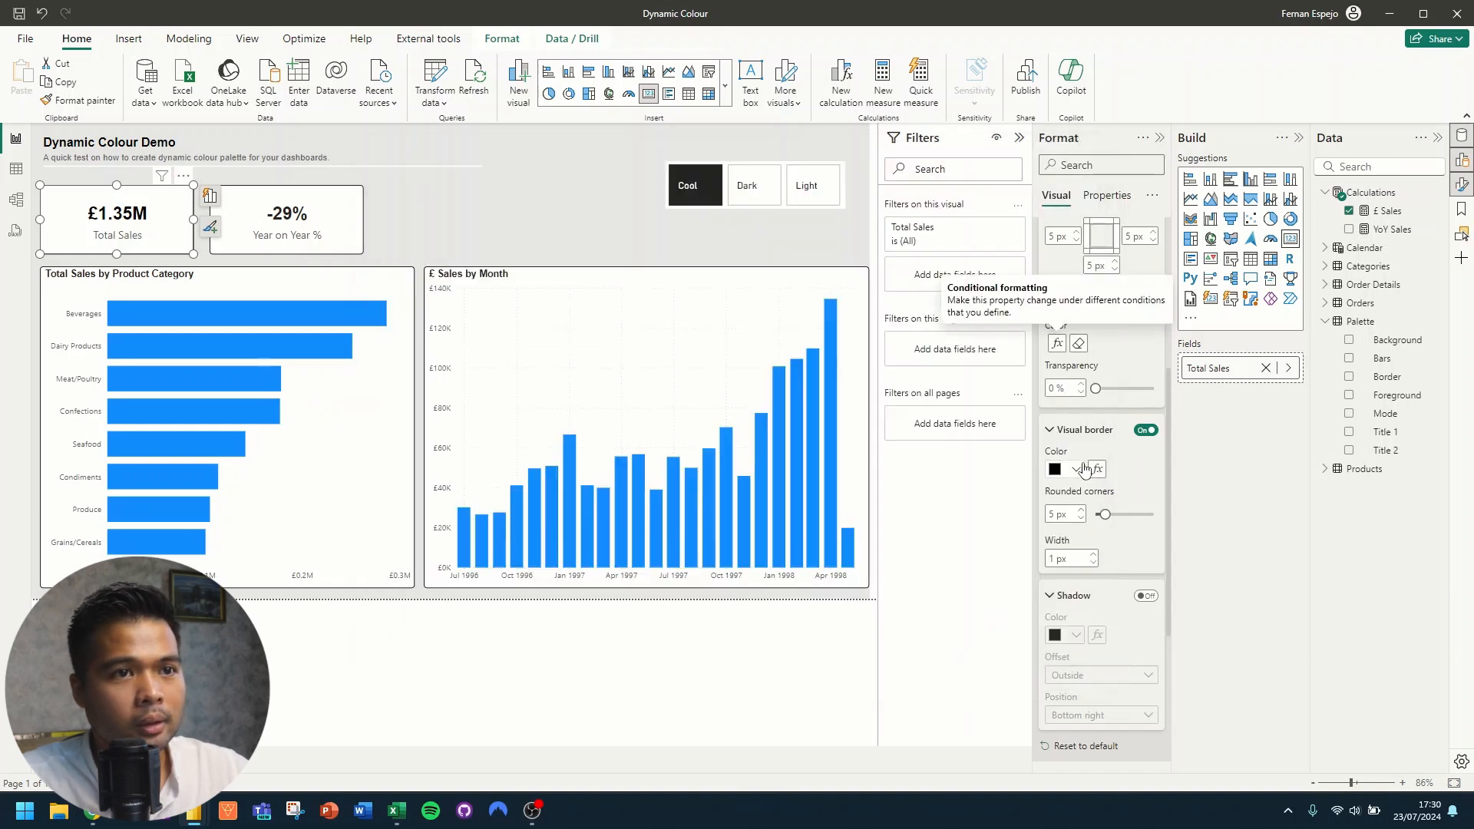
Step: Base the Total Sales card's visual border colour on the Palette table's Border field through field-value conditional formatting
click(1098, 469)
click(473, 235)
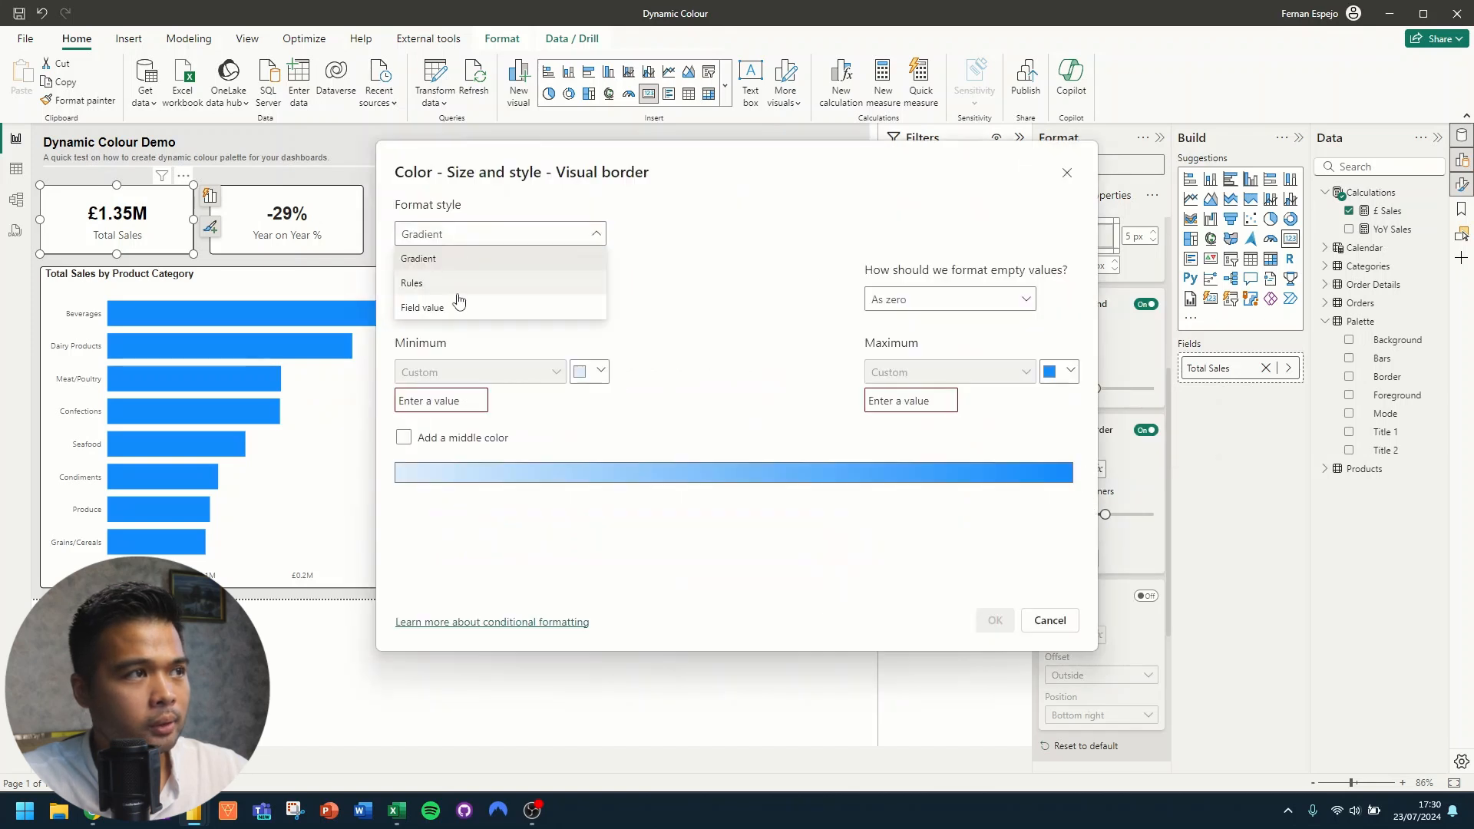
click(458, 304)
click(464, 300)
click(411, 353)
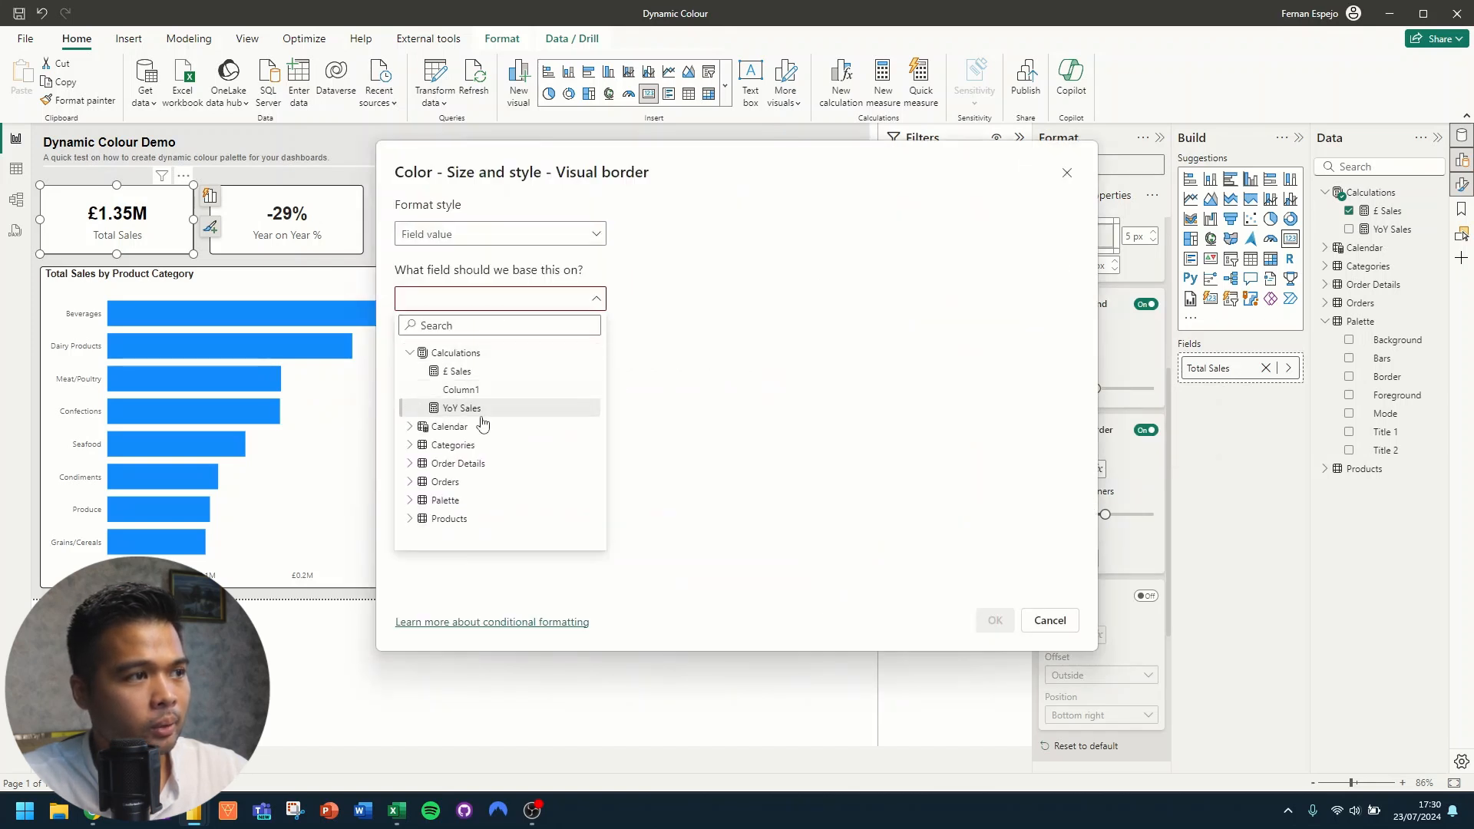
click(411, 503)
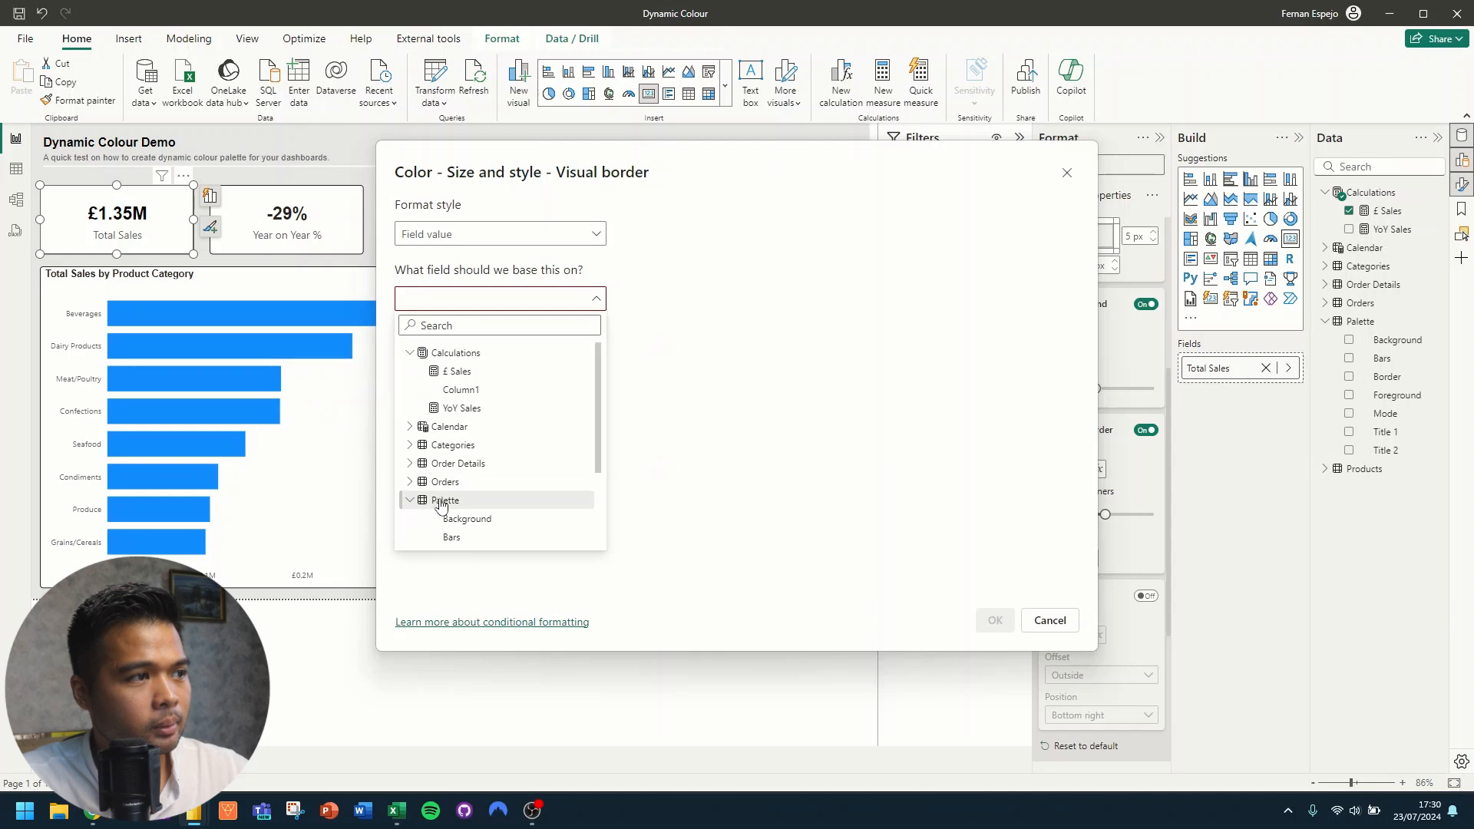
scroll(467, 499, down, 3)
click(464, 443)
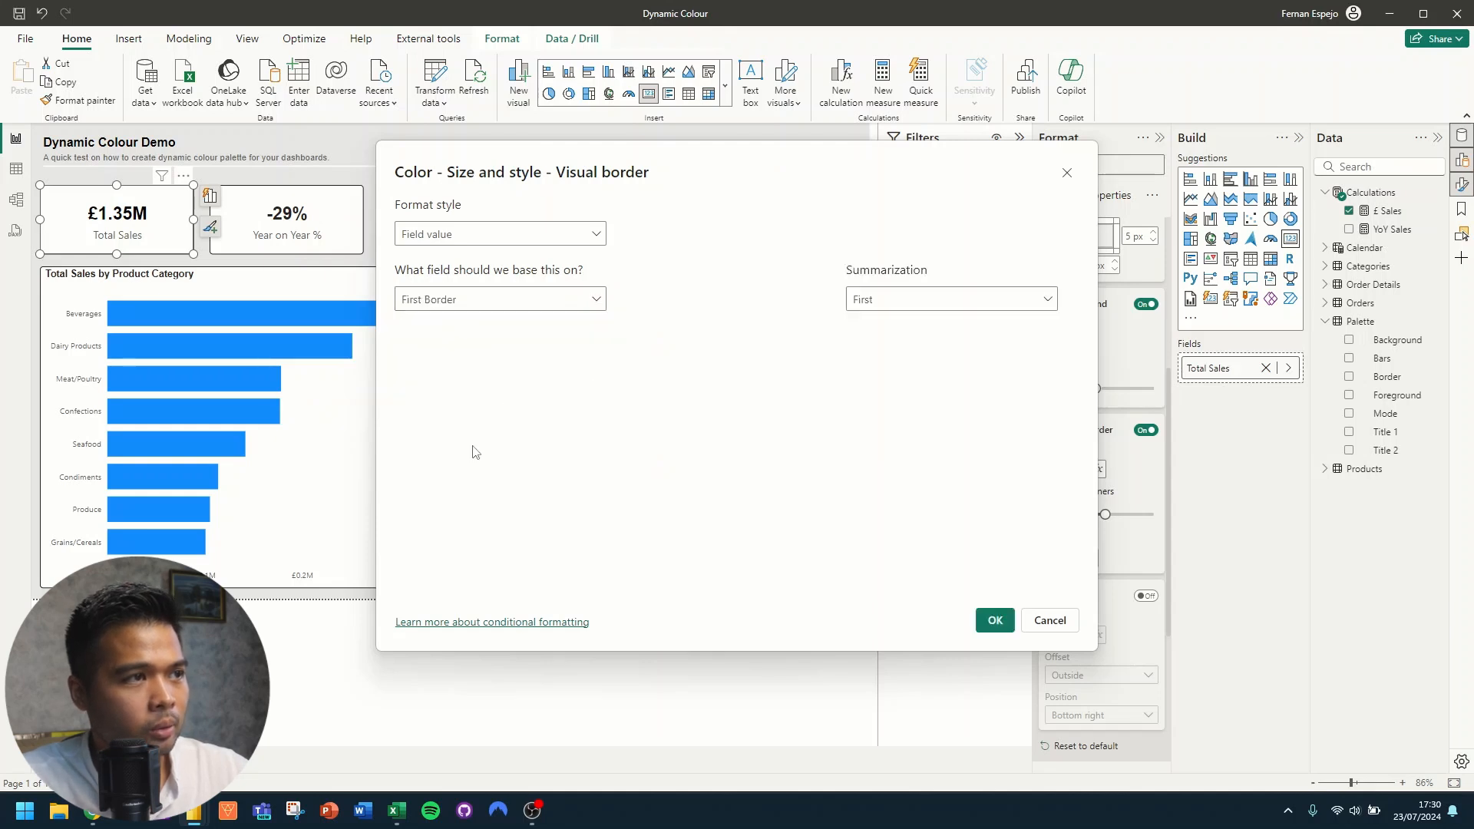
click(995, 620)
Step: Base the Total Sales card's callout value colour on the Palette table's Title 1 field through field-value conditional formatting
scroll(1090, 460, up, 5)
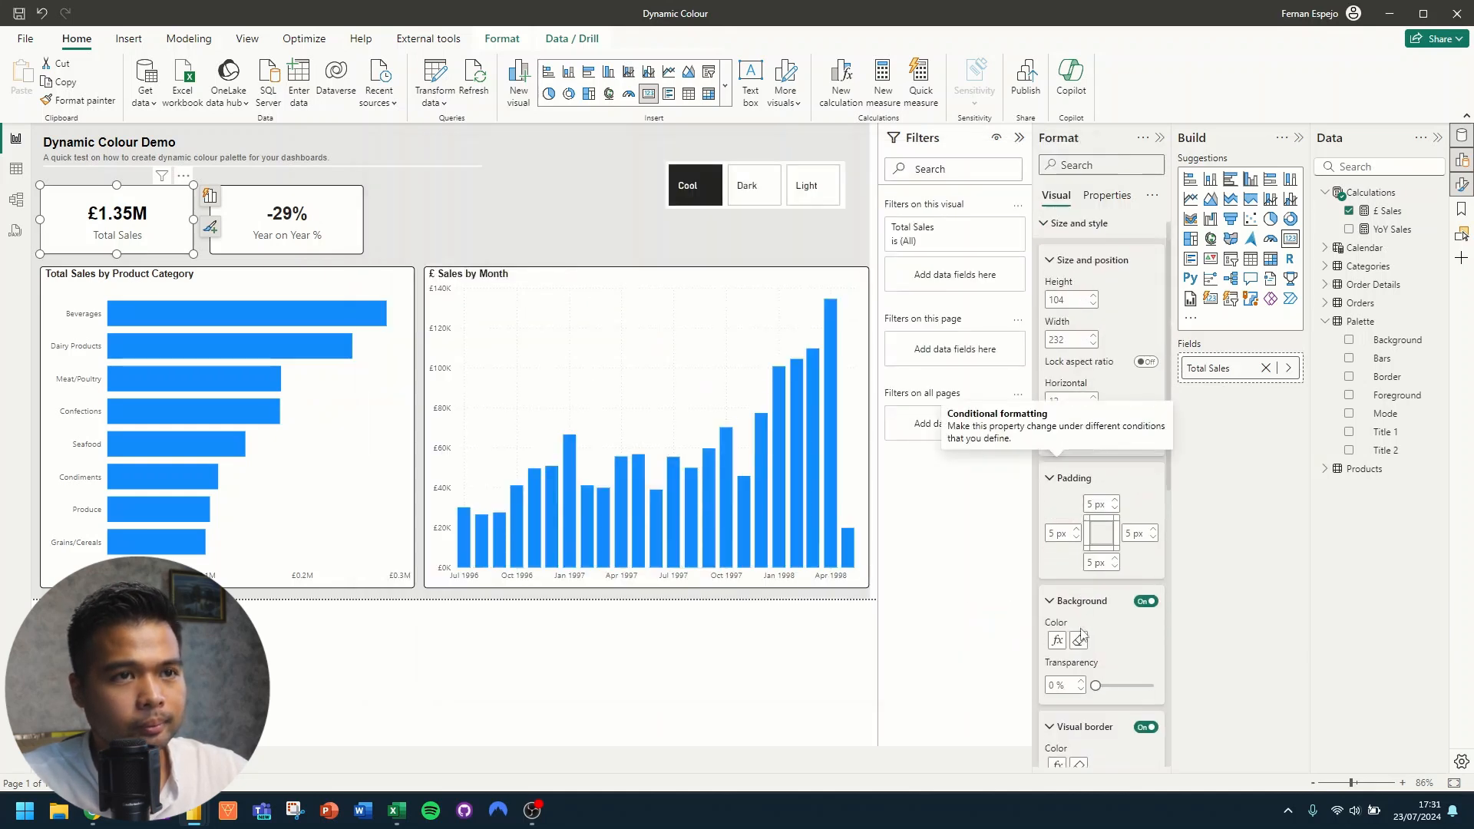
click(1079, 232)
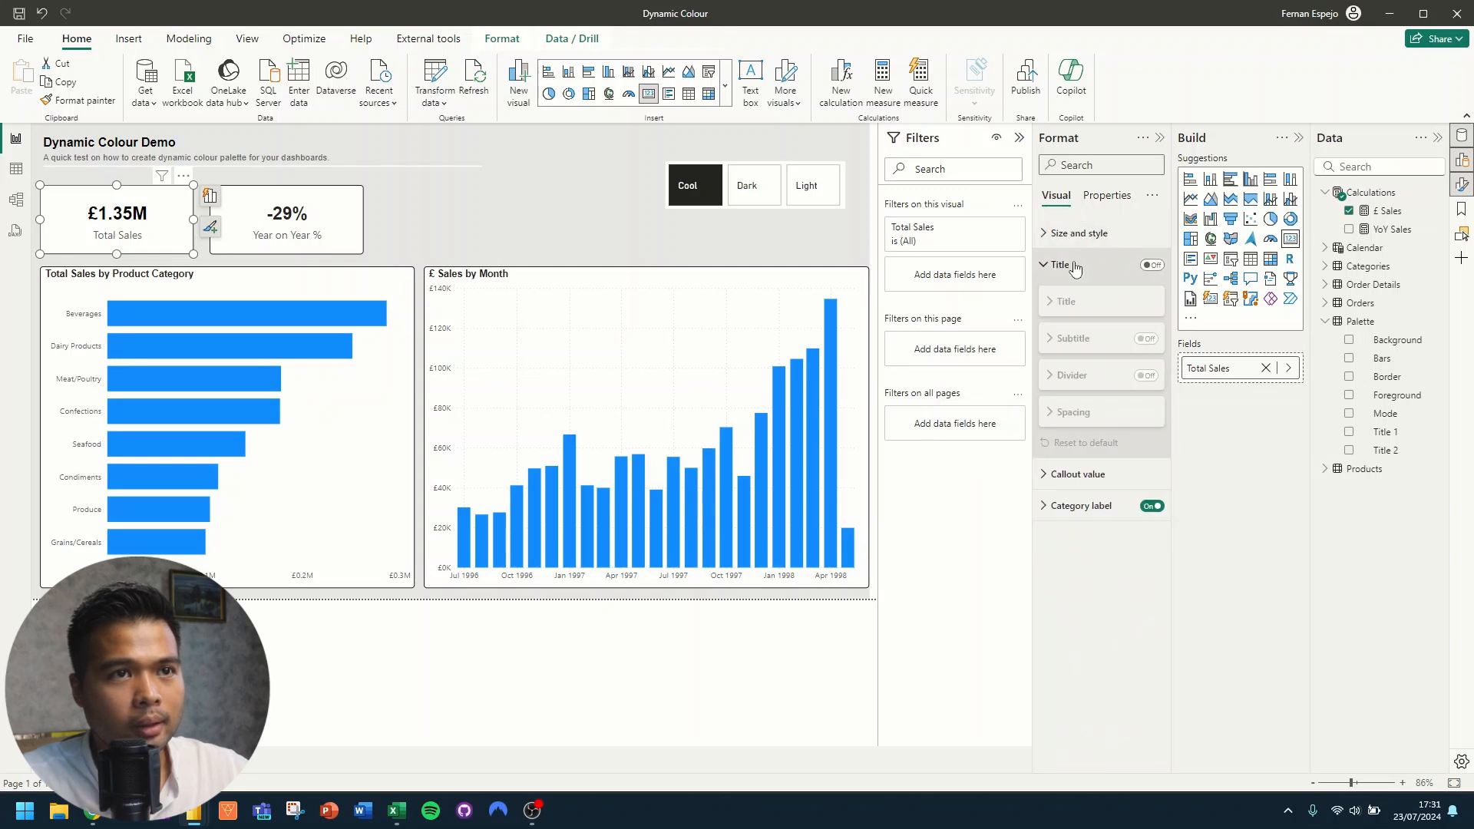
click(1069, 264)
click(1073, 296)
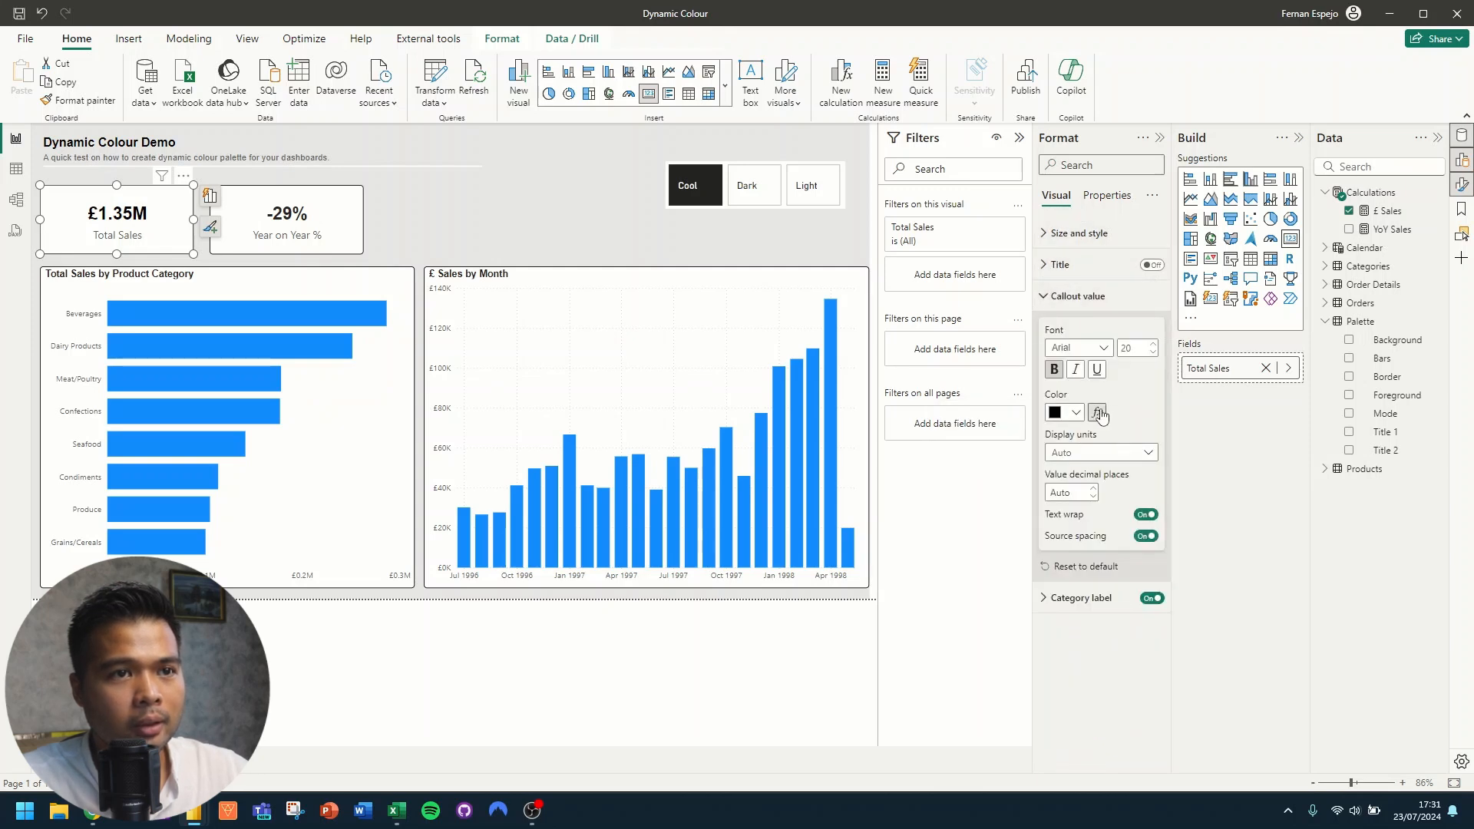
click(1096, 413)
click(477, 301)
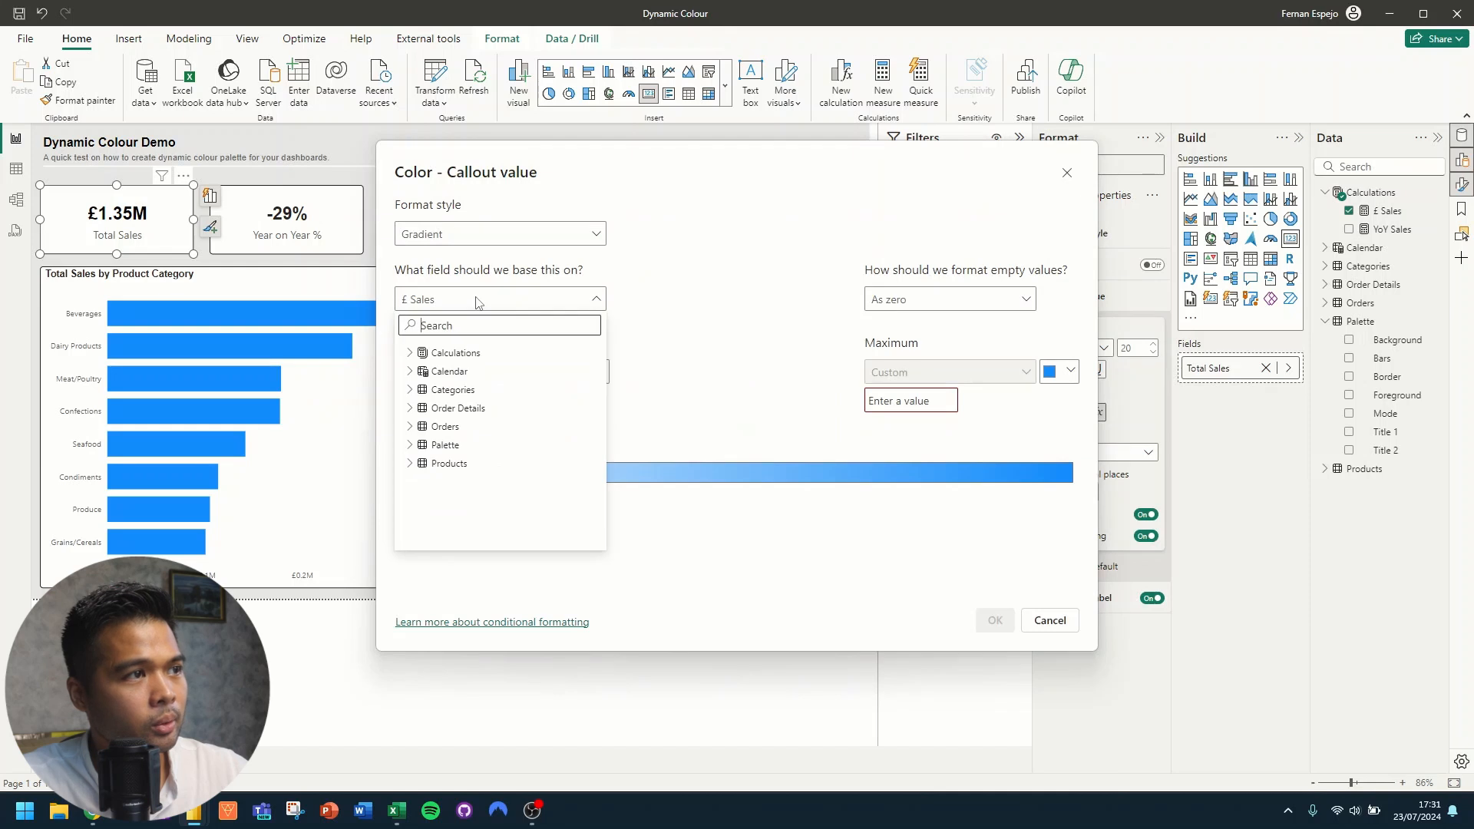
click(430, 442)
scroll(471, 506, down, 1)
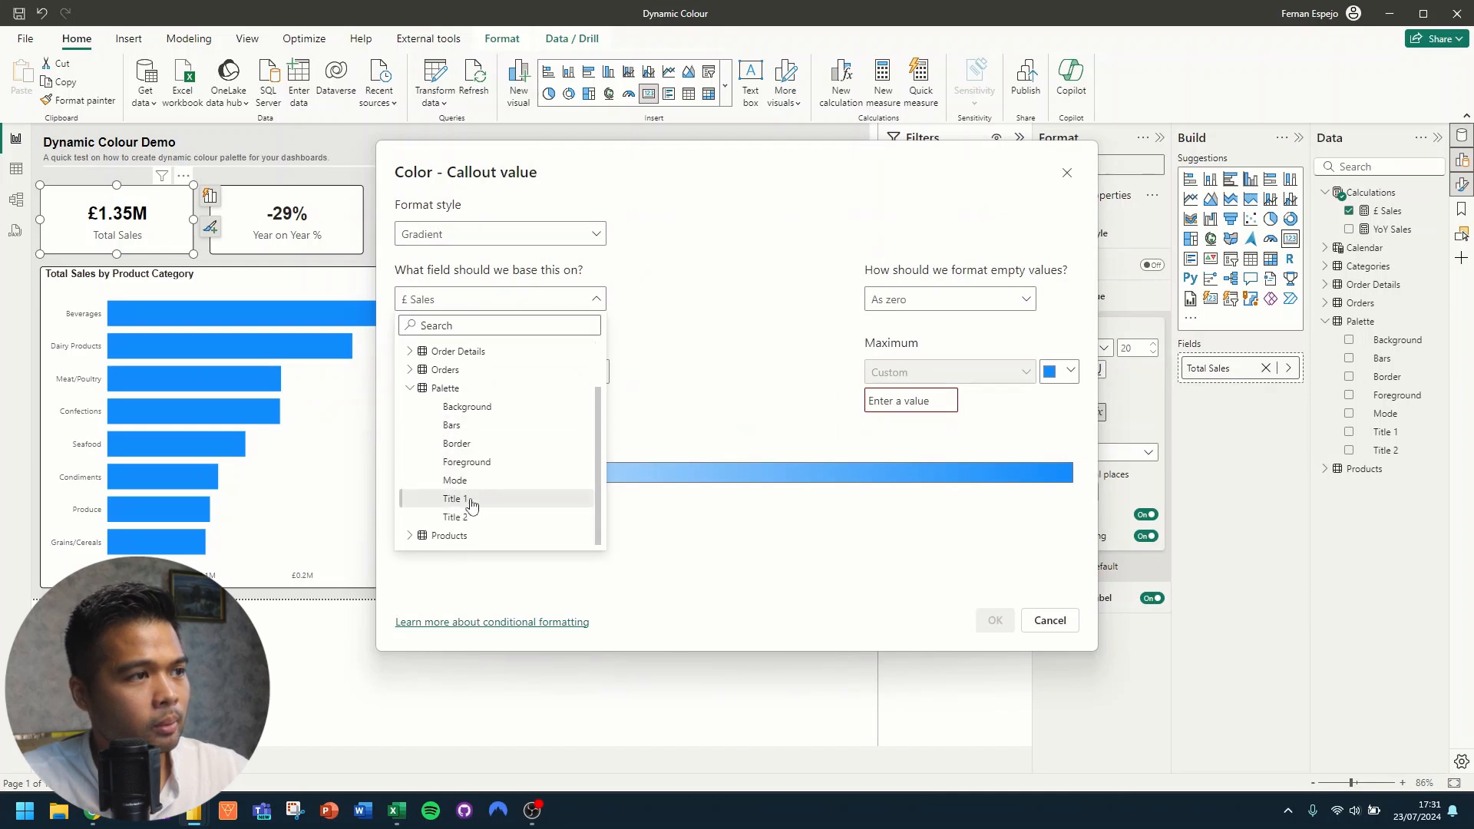
click(454, 499)
click(499, 234)
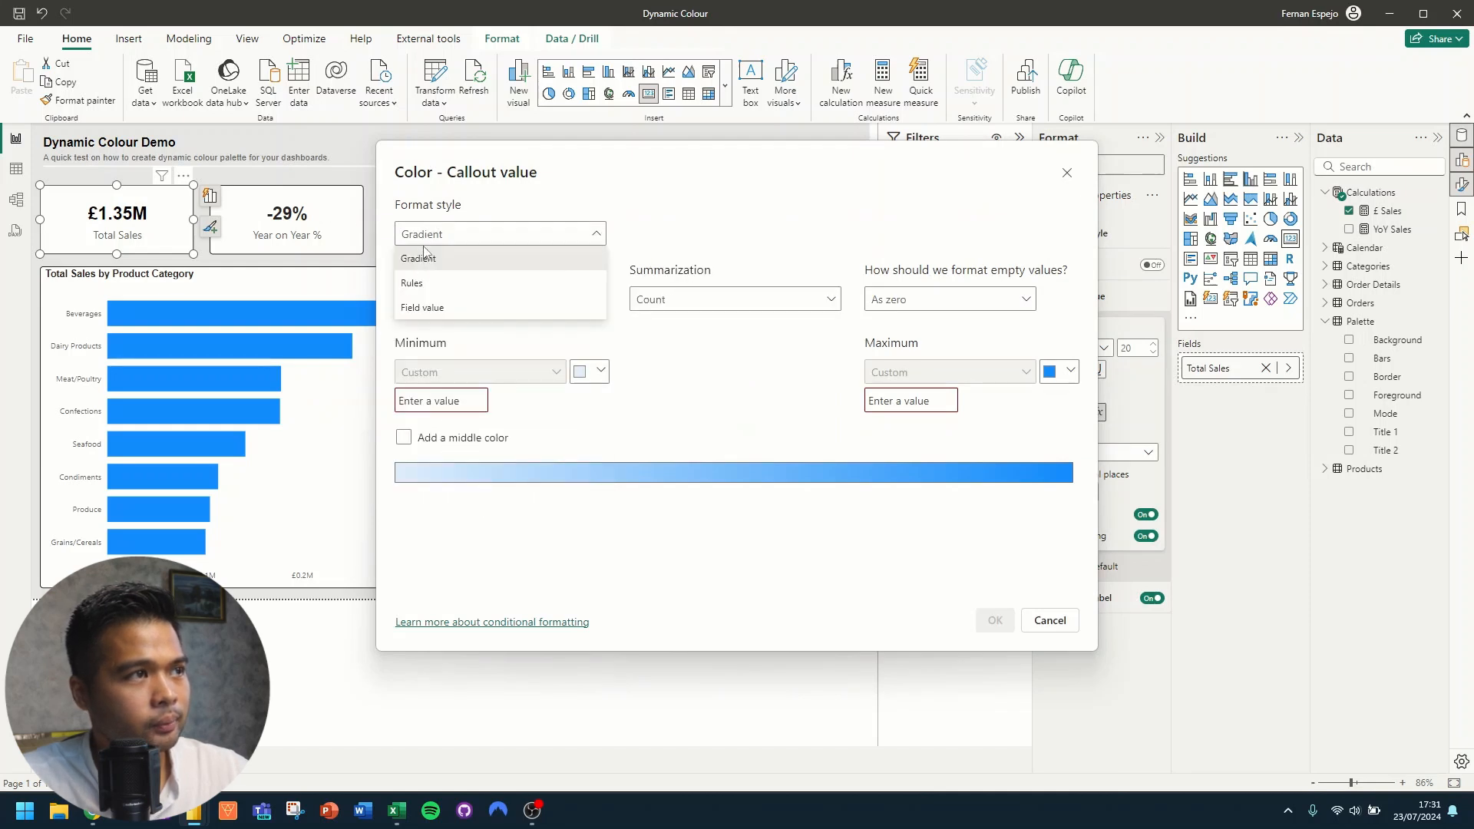
click(428, 306)
click(995, 620)
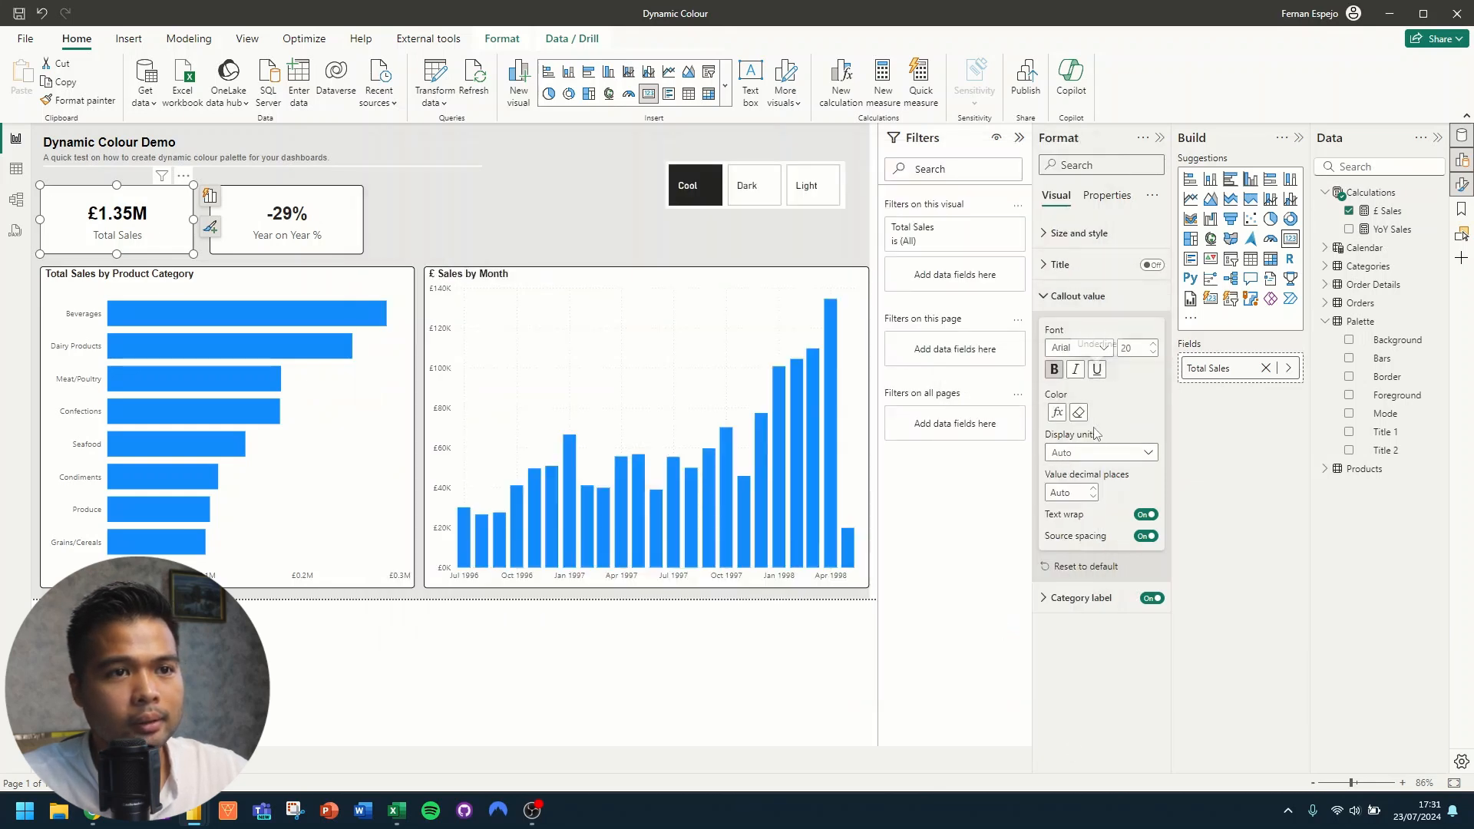
Step: Base the Total Sales card's category label colour on the Palette table's Title 2 field through field-value conditional formatting
click(1083, 598)
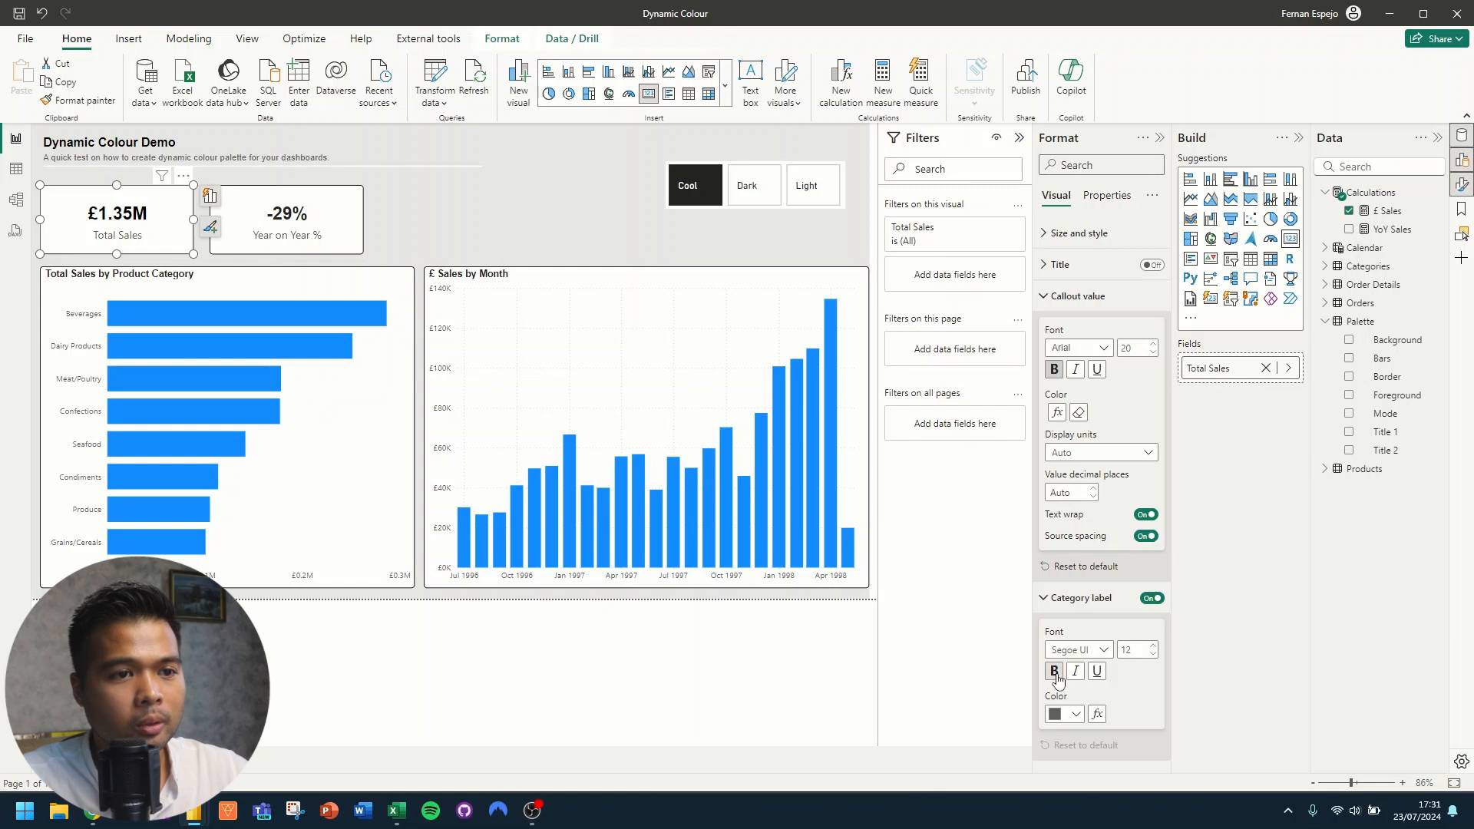
click(1098, 714)
click(460, 234)
click(430, 303)
click(465, 298)
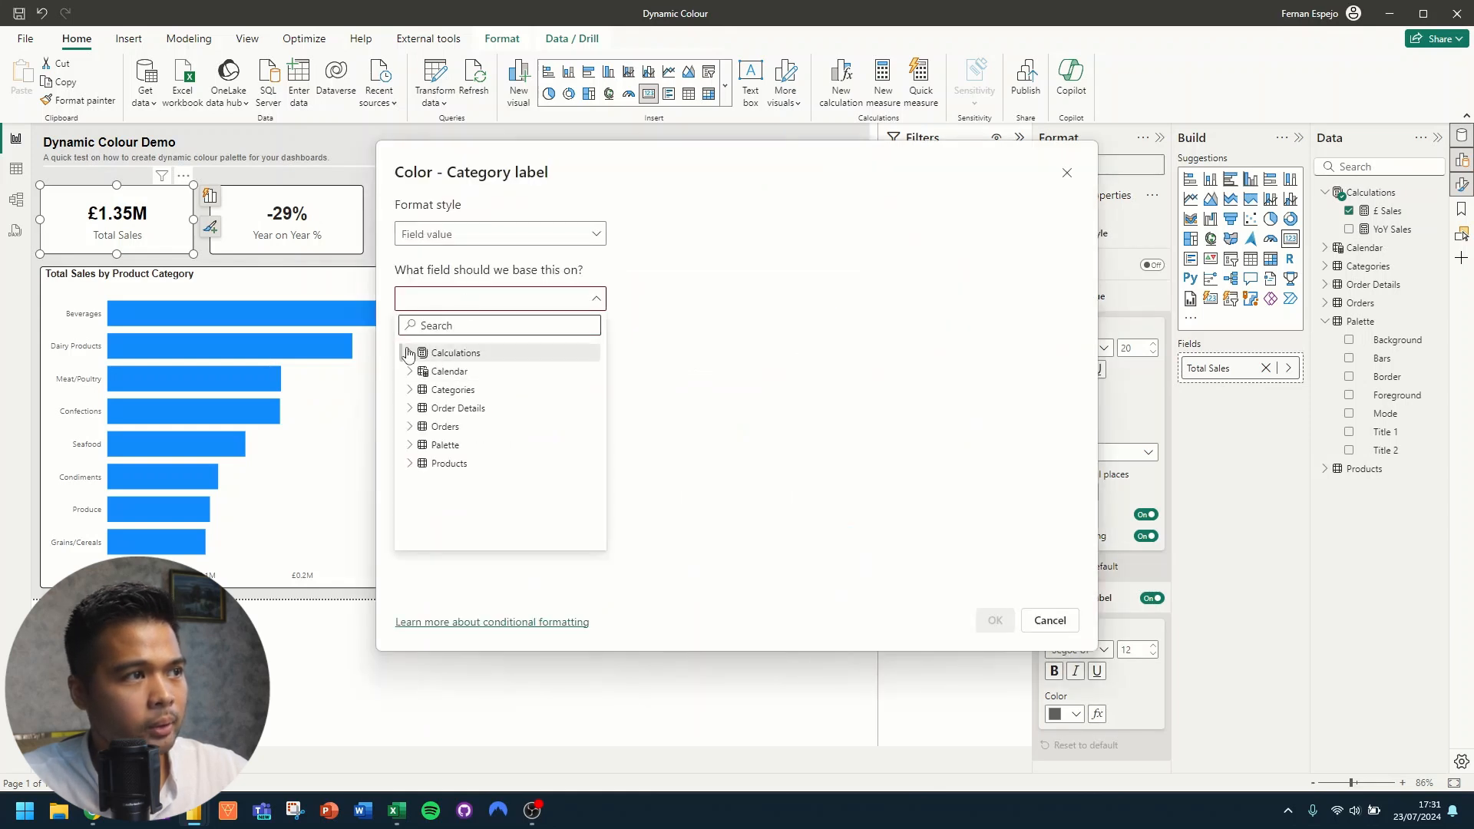
click(449, 445)
scroll(475, 465, down, 1)
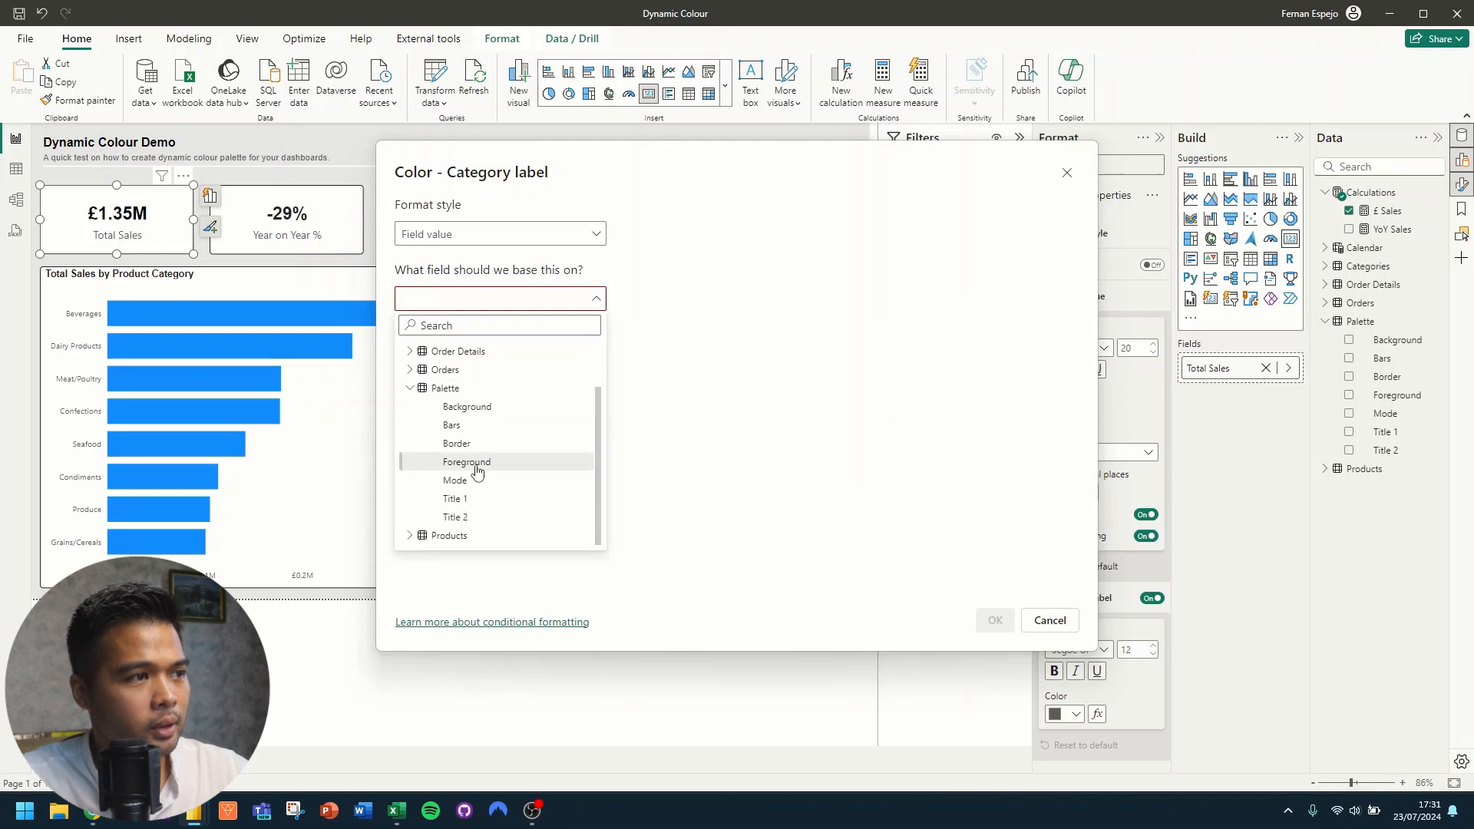
click(461, 517)
click(995, 621)
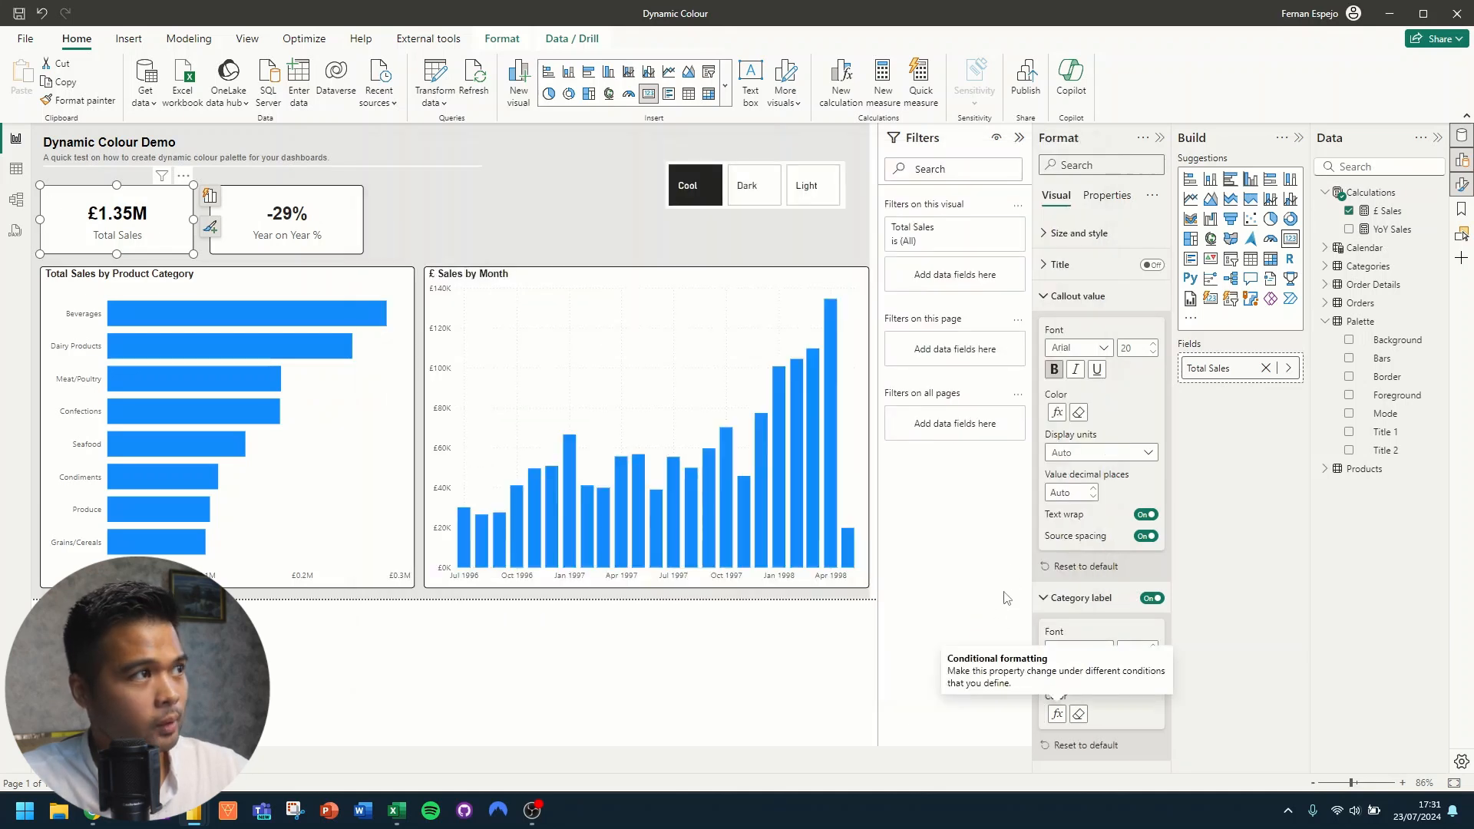
Step: Switch the Mode slicer between Dark, Light and Cool to check the Total Sales card's colours, ending on Light
click(757, 188)
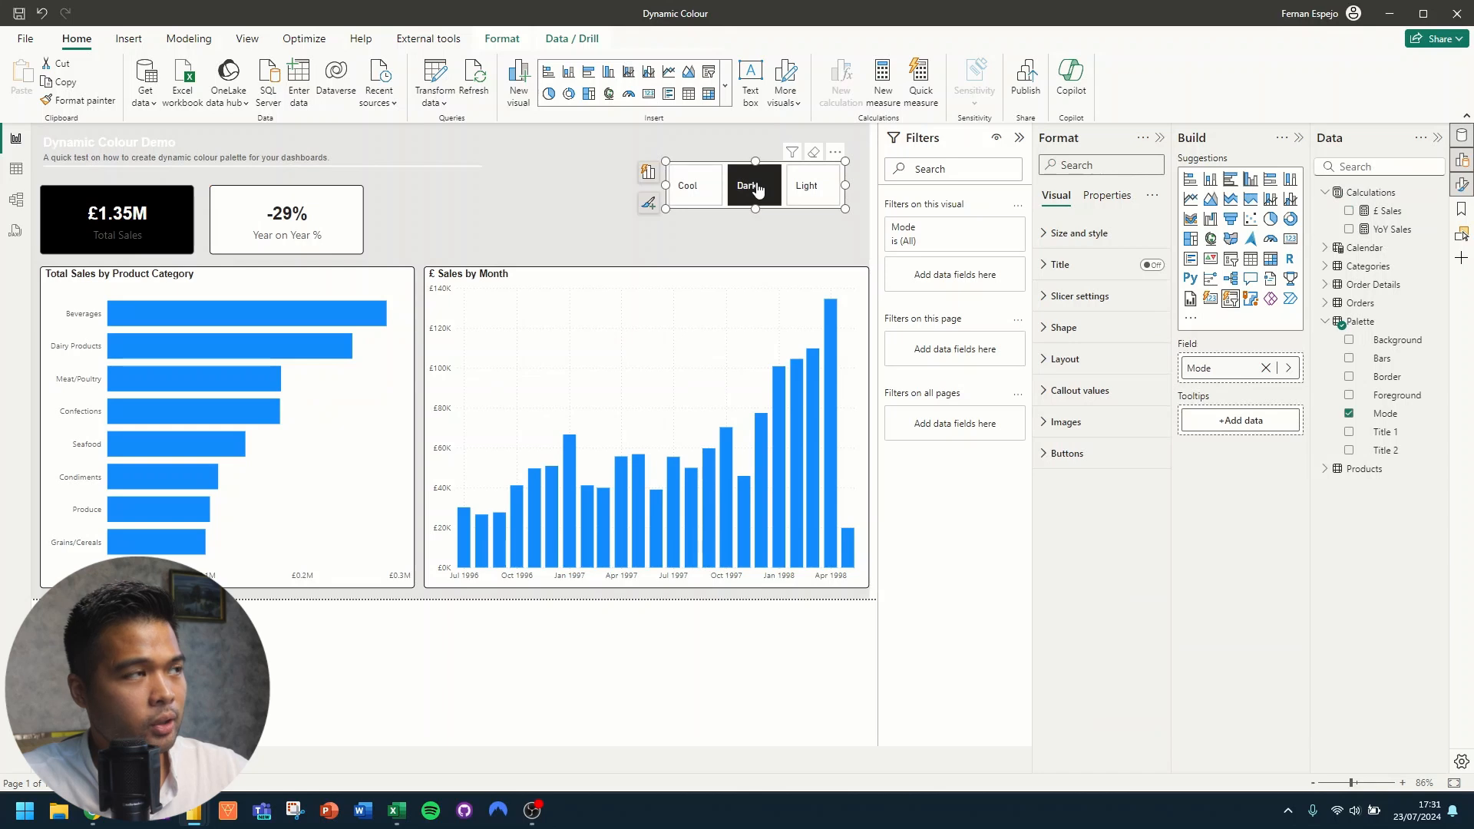
click(810, 189)
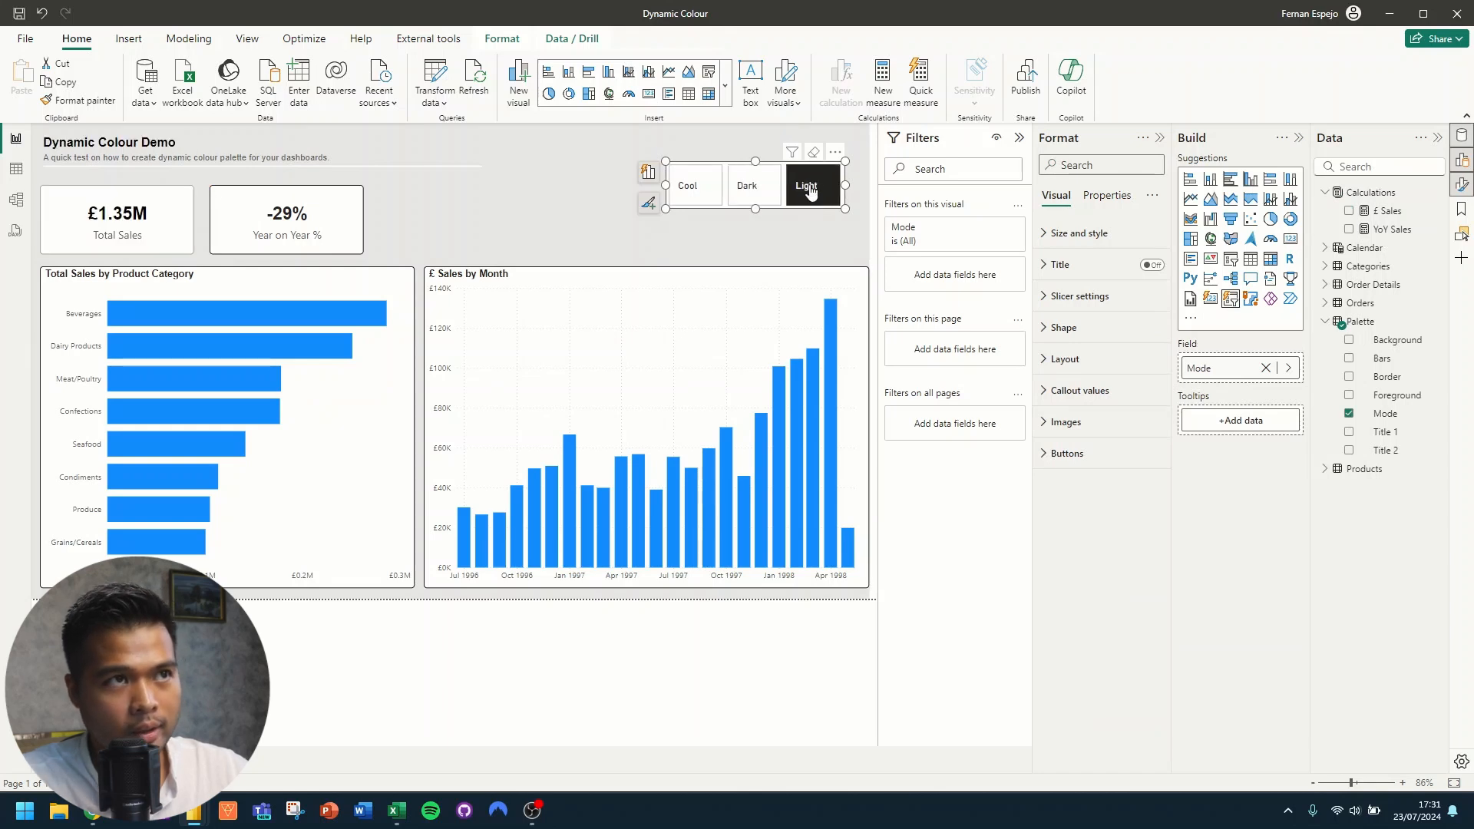
click(752, 192)
click(705, 198)
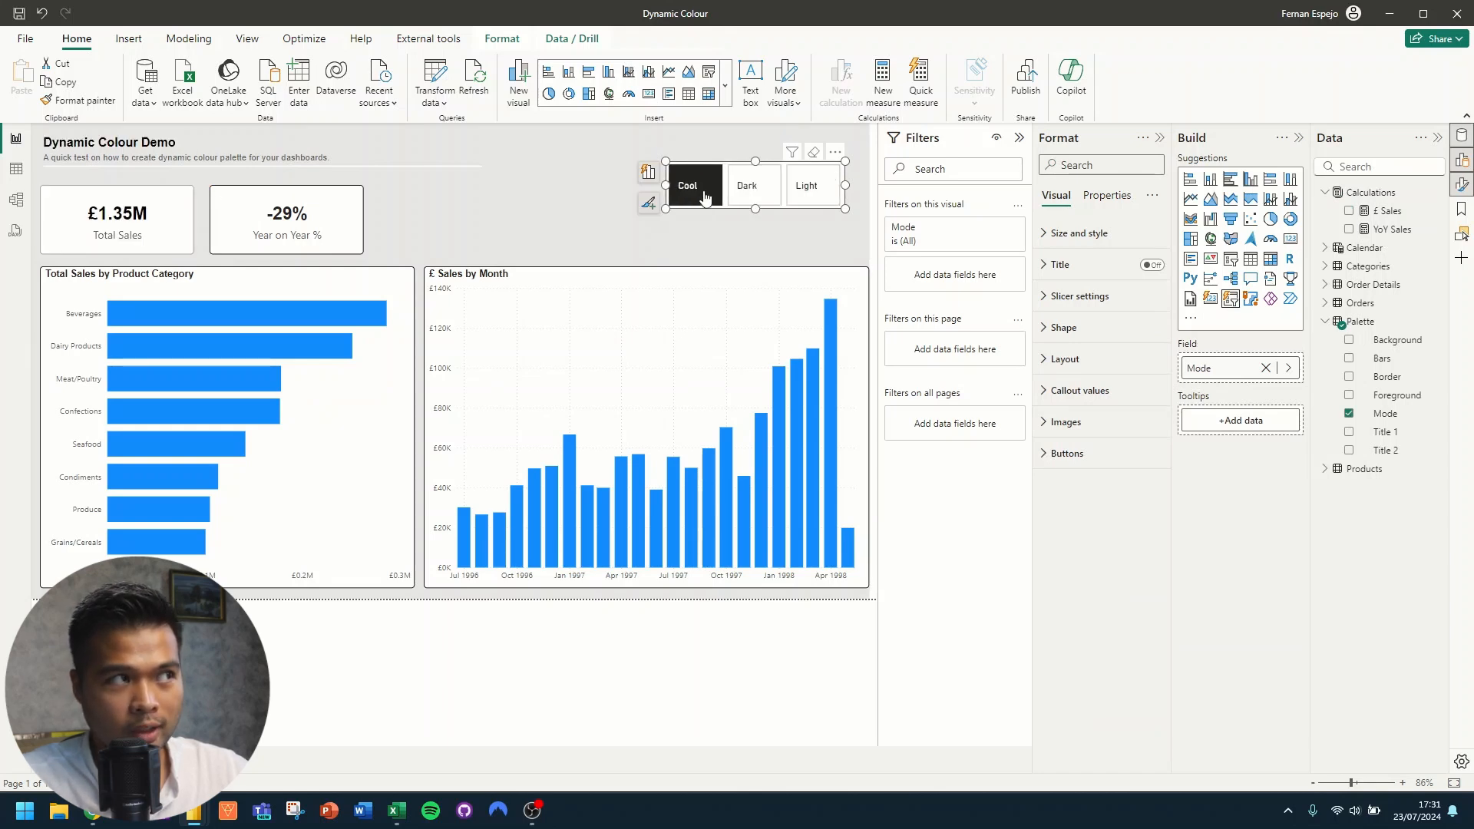
click(754, 187)
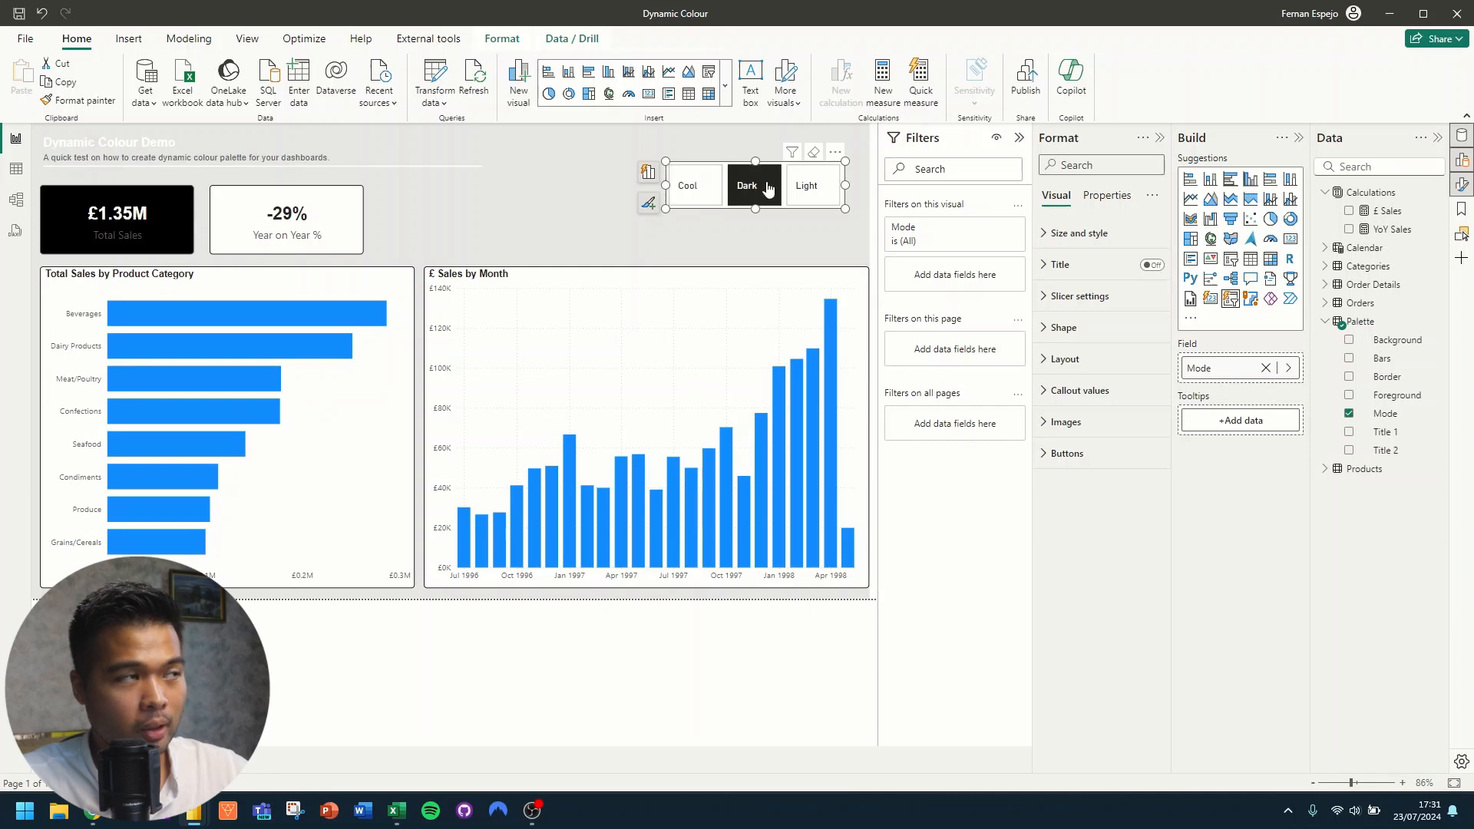
click(818, 188)
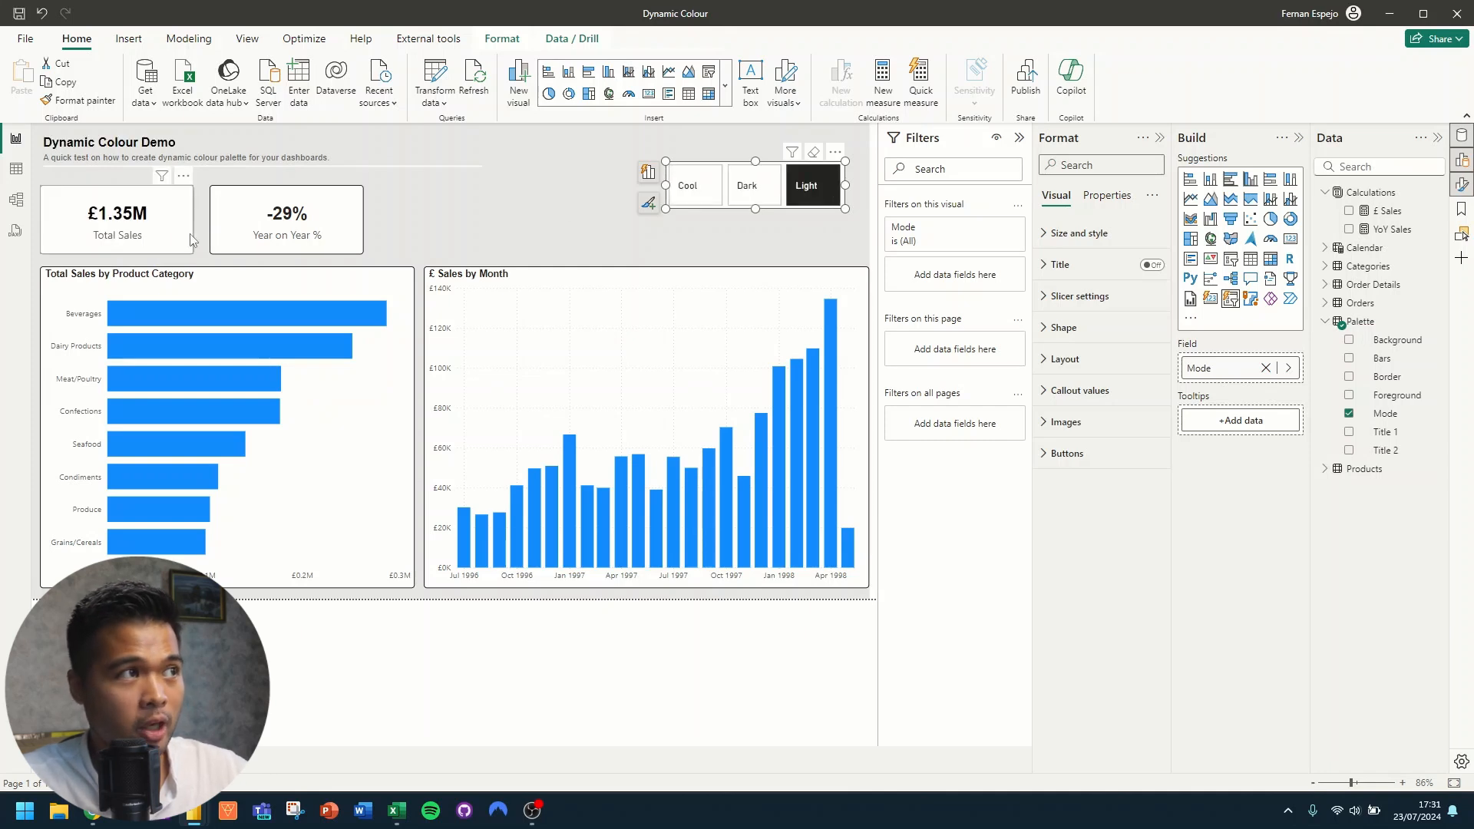
Step: Copy the Total Sales card's formatting onto the Year on Year % card with the format painter
click(134, 231)
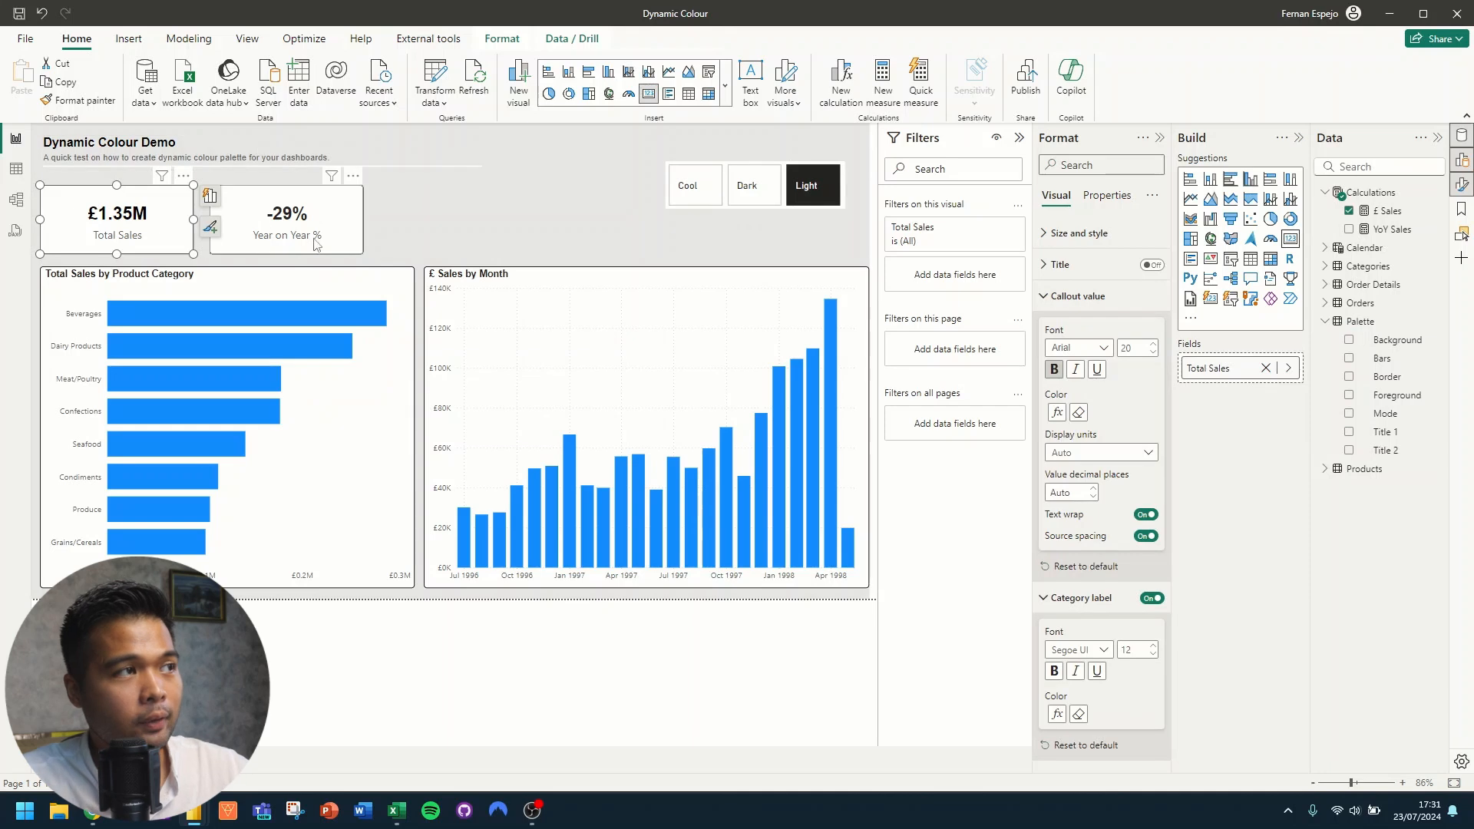
click(77, 99)
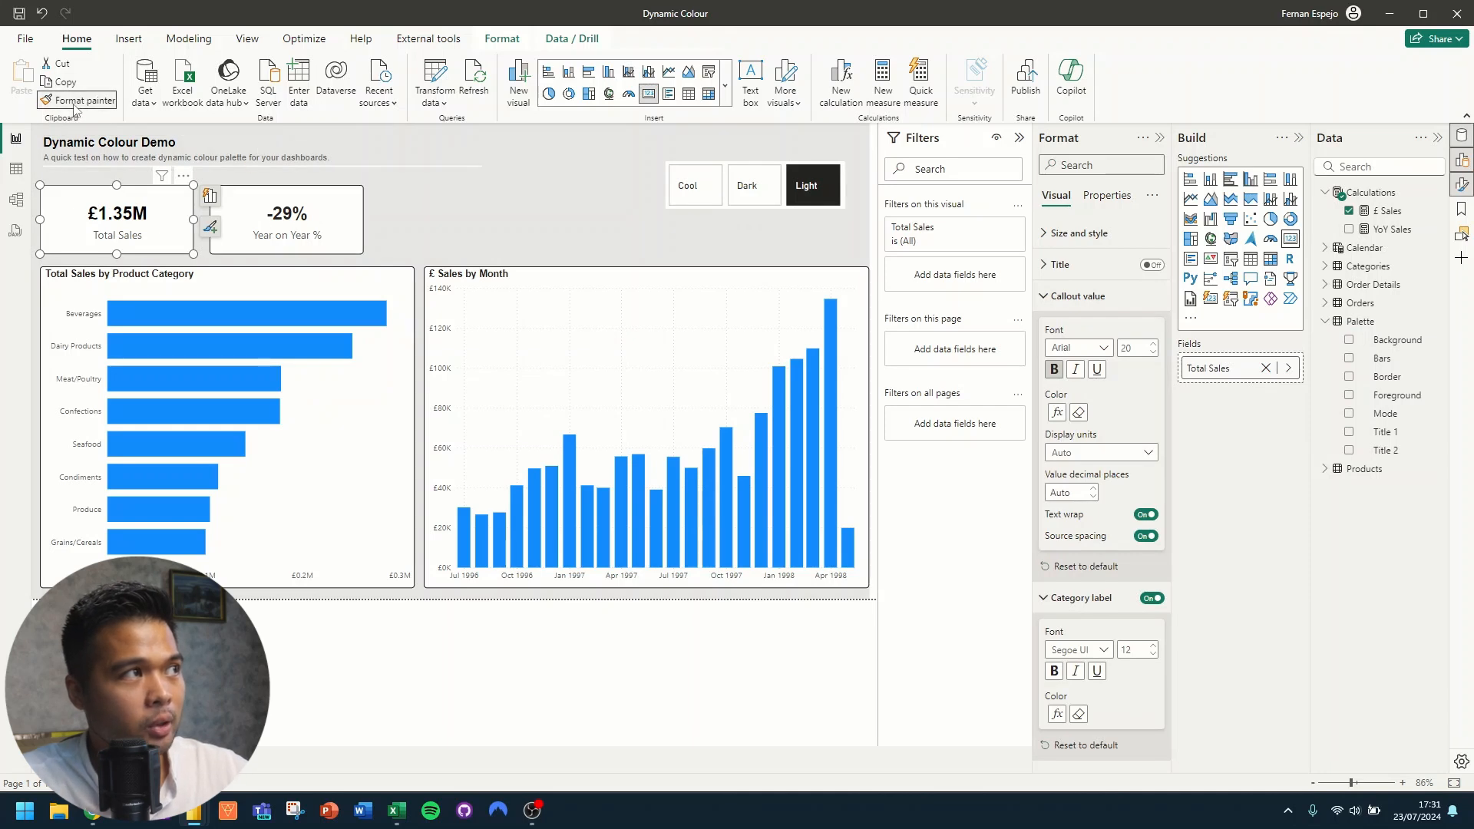
click(265, 219)
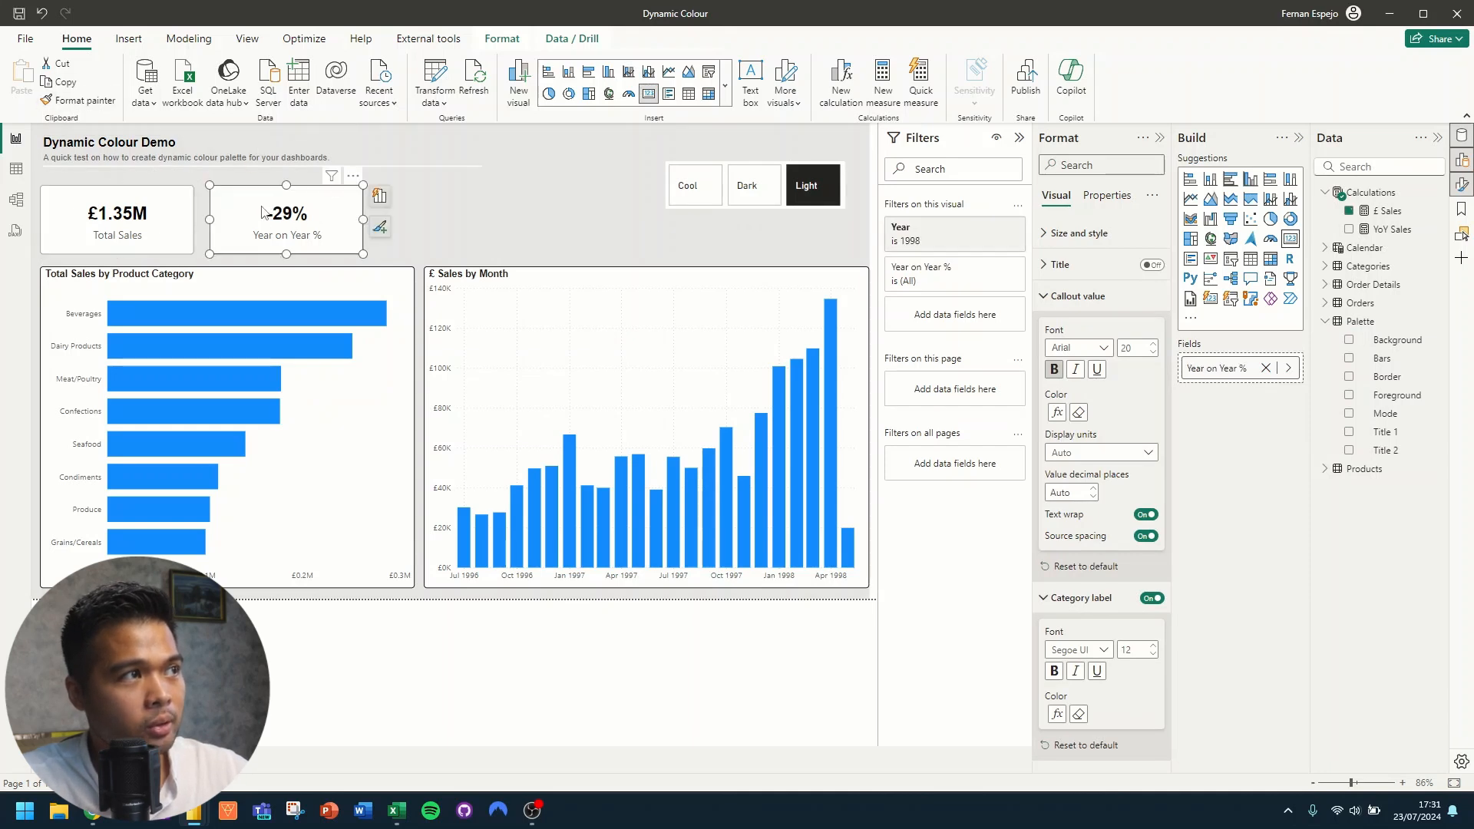
Step: Cycle the Mode slicer through Dark, Cool and Light to check the colours of both cards, ending on Light
click(749, 187)
click(712, 192)
click(748, 188)
click(814, 189)
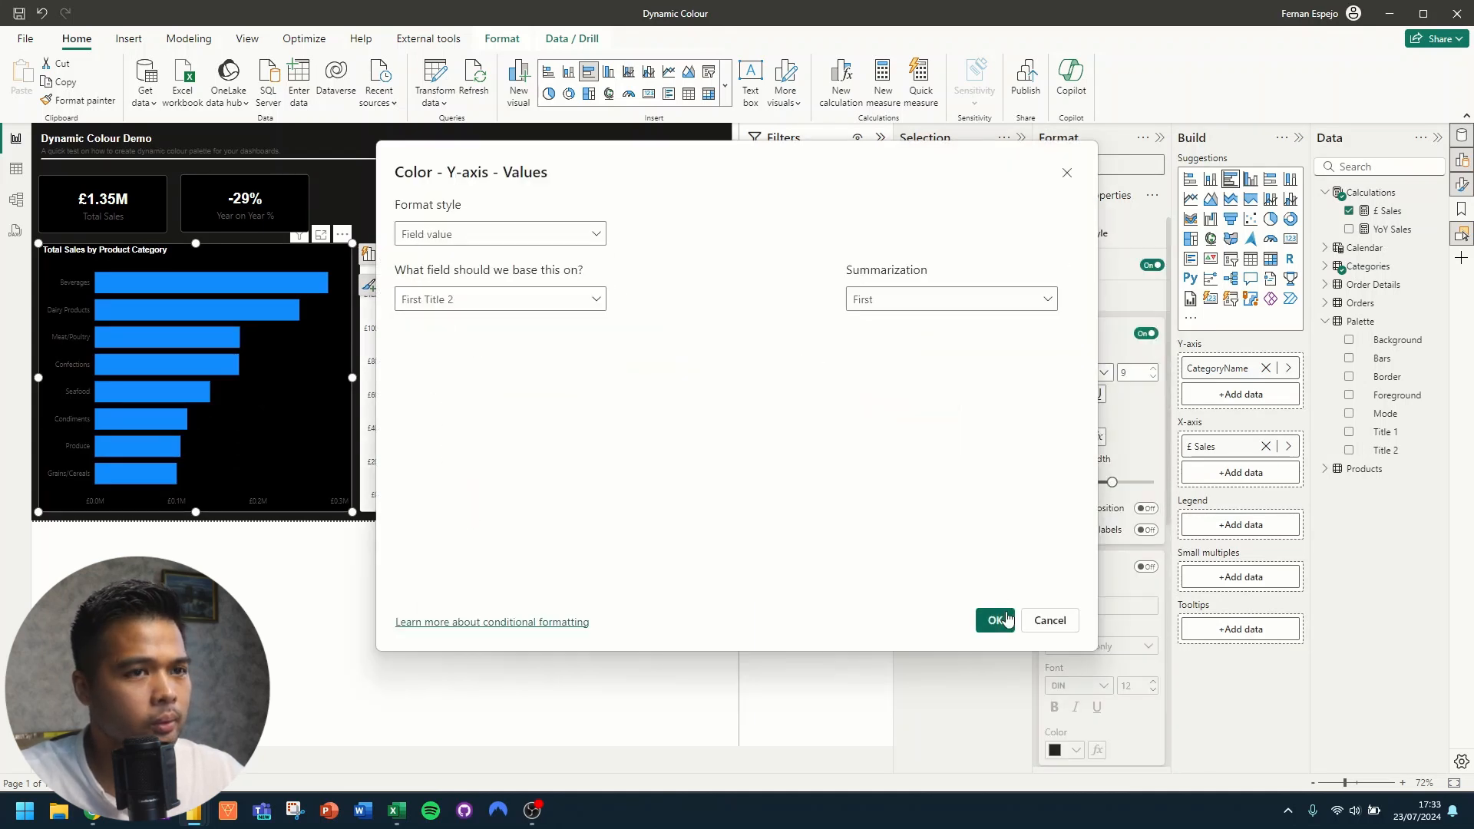
Step: Base the category chart's Y-axis and X-axis value colours on the Palette table's title fields through field-value conditional formatting
click(995, 620)
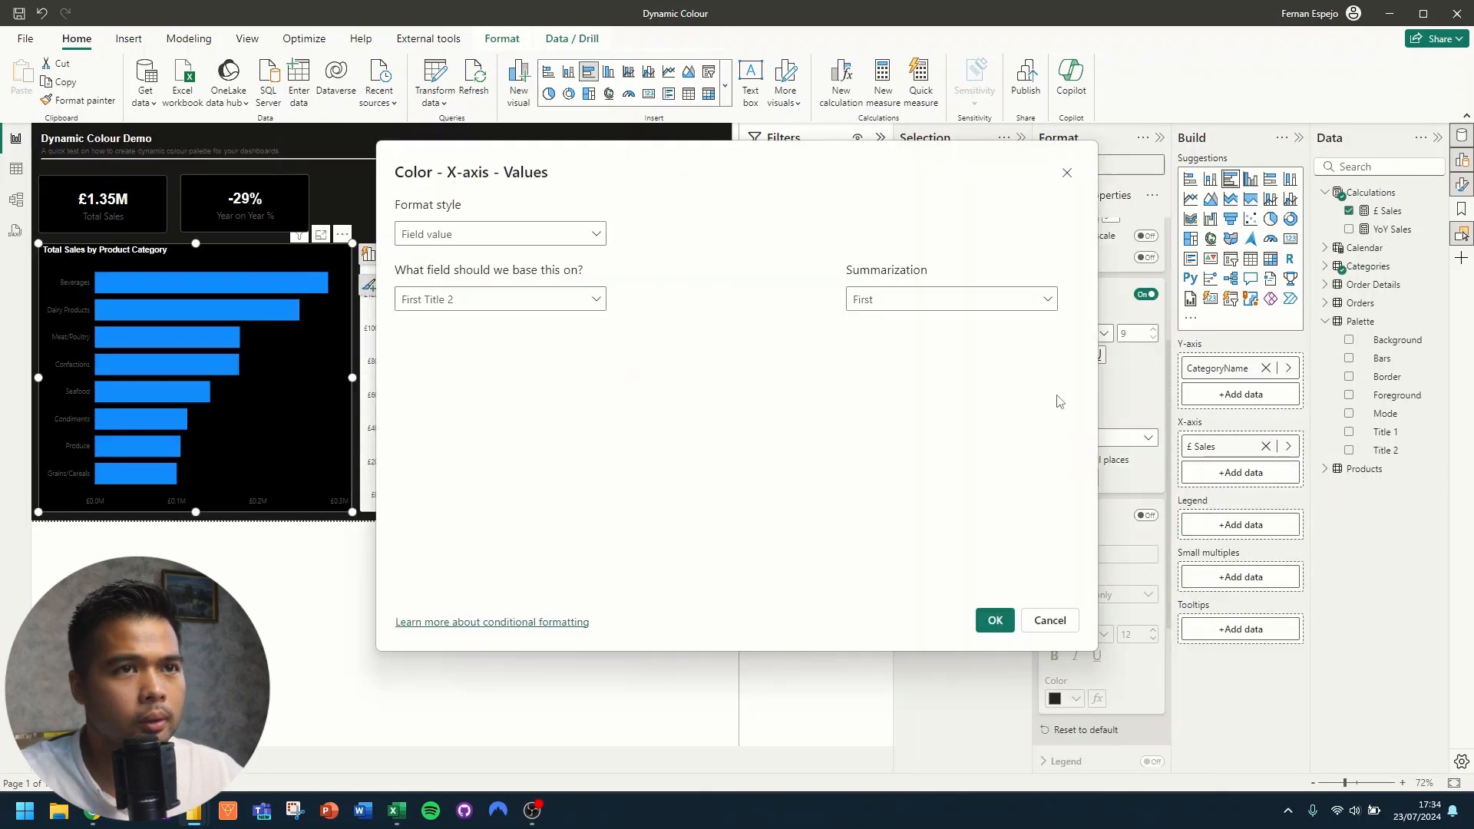
click(990, 619)
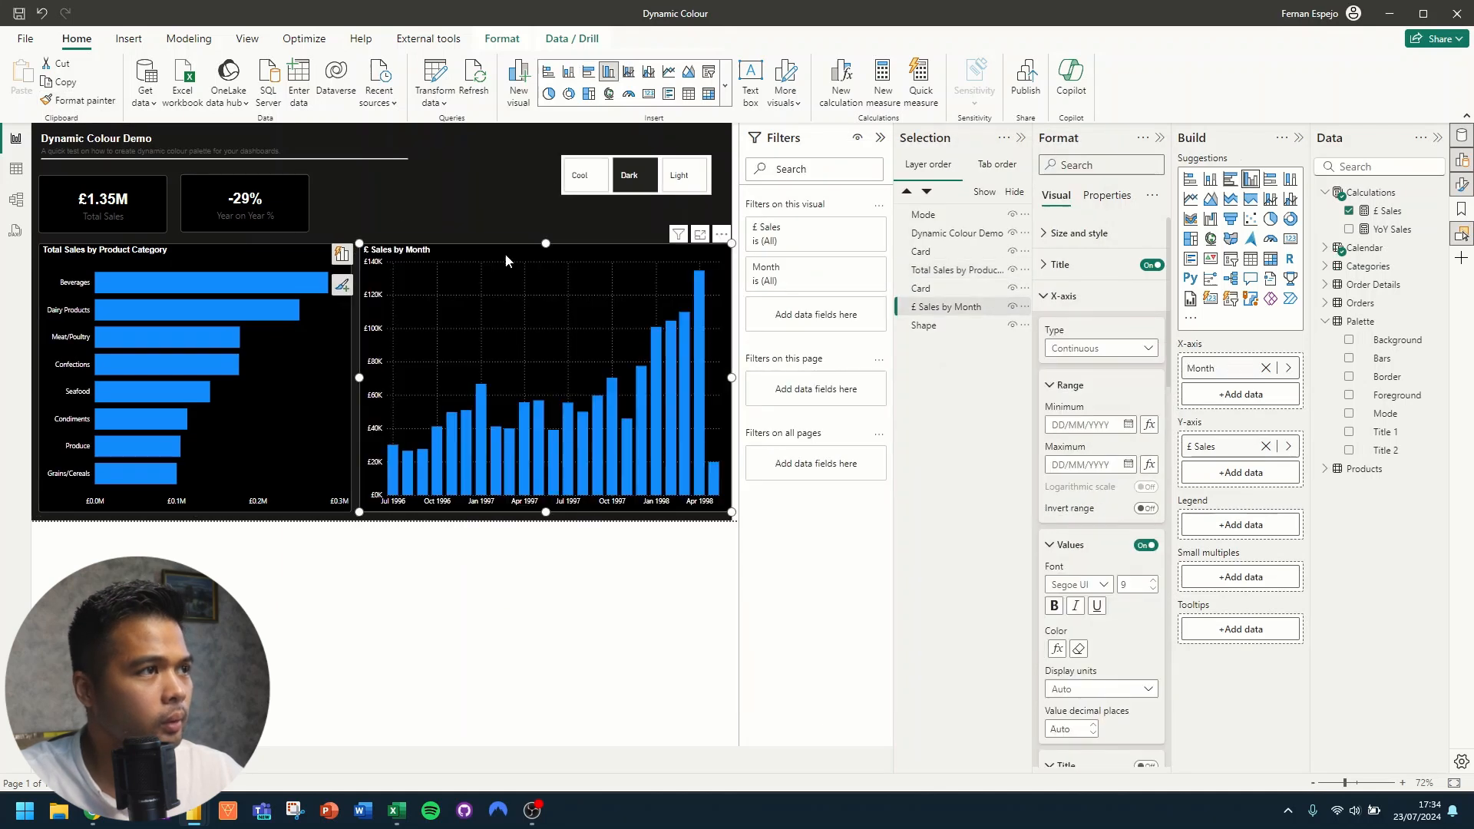
Step: Switch the Mode slicer to Light and base the category chart's bar colour on the Palette table's Bars field
click(675, 178)
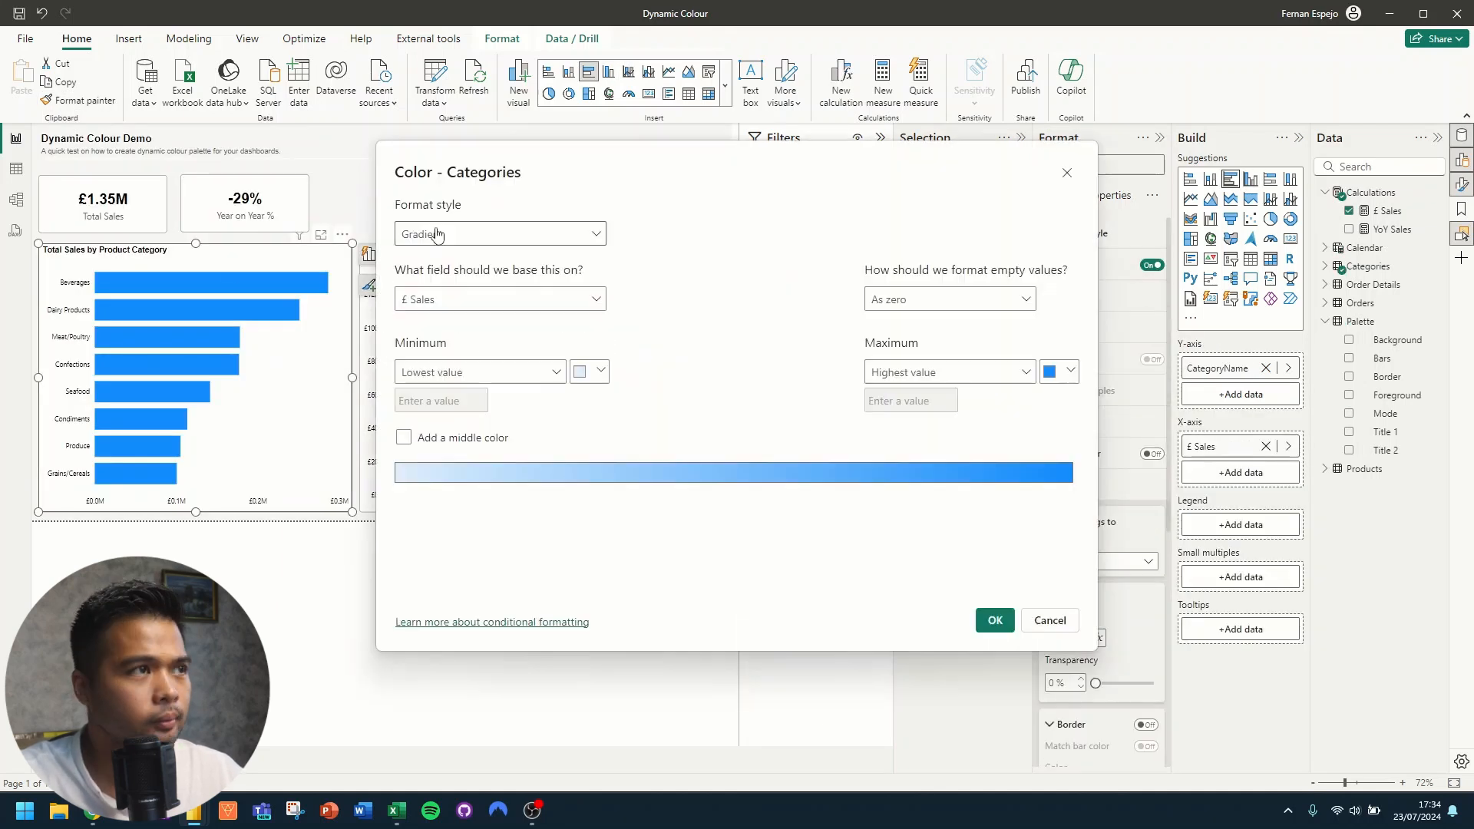
click(461, 300)
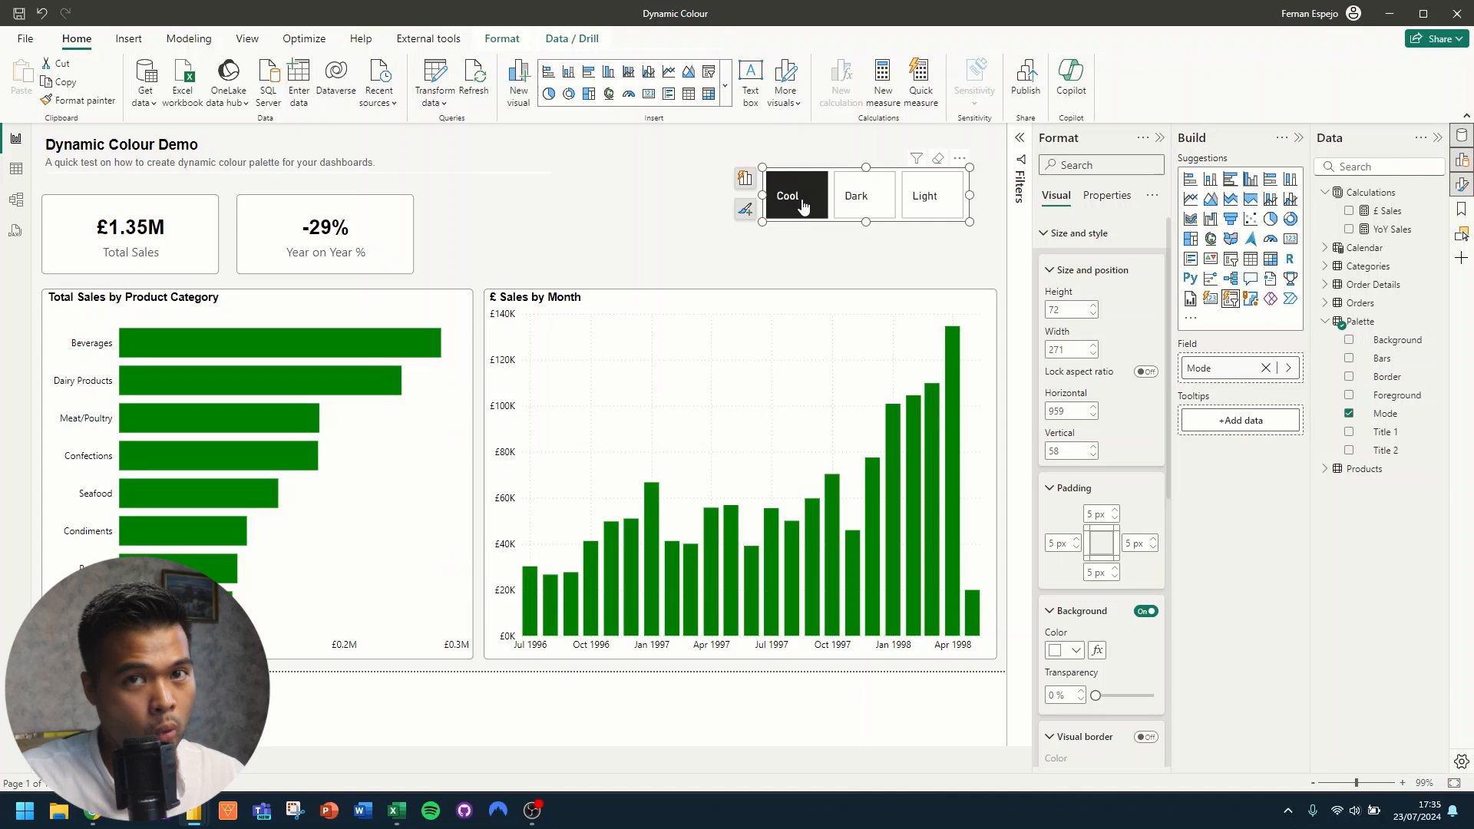
Step: Check the finished page in Dark and Light modes, and switch to the Excel workbook that holds the palette table
click(858, 198)
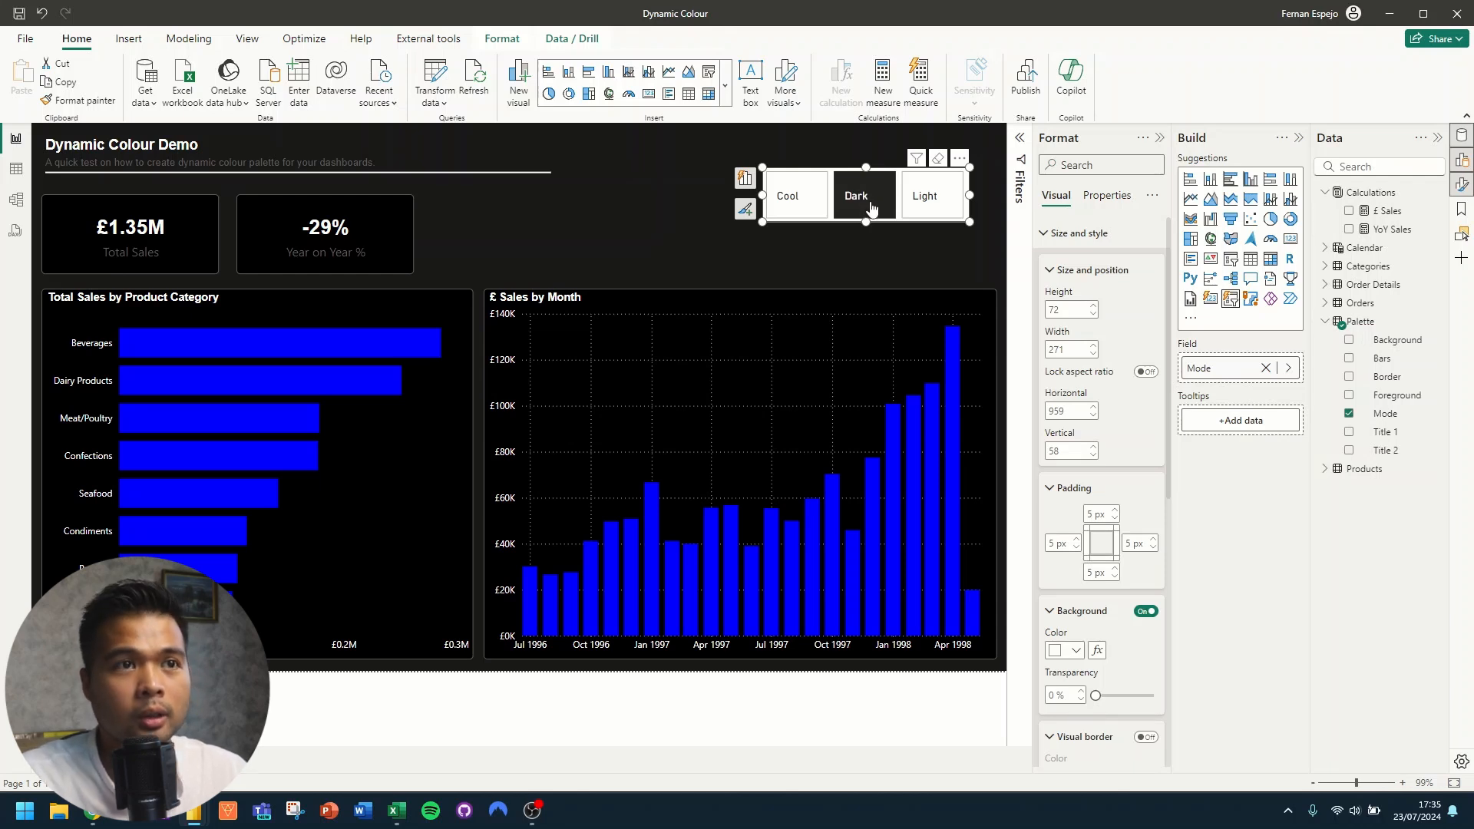
click(922, 204)
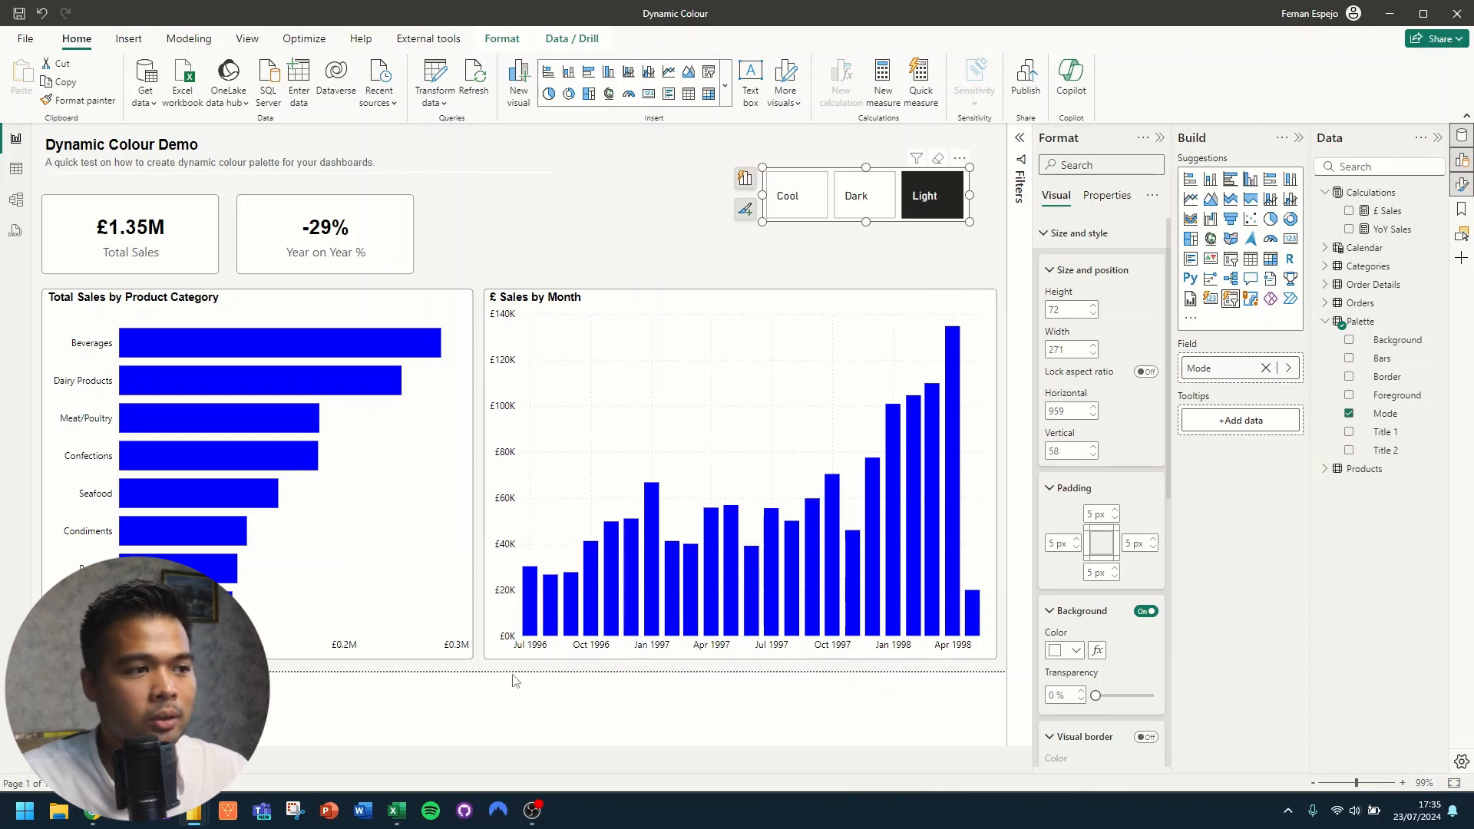
mouse_move(403, 819)
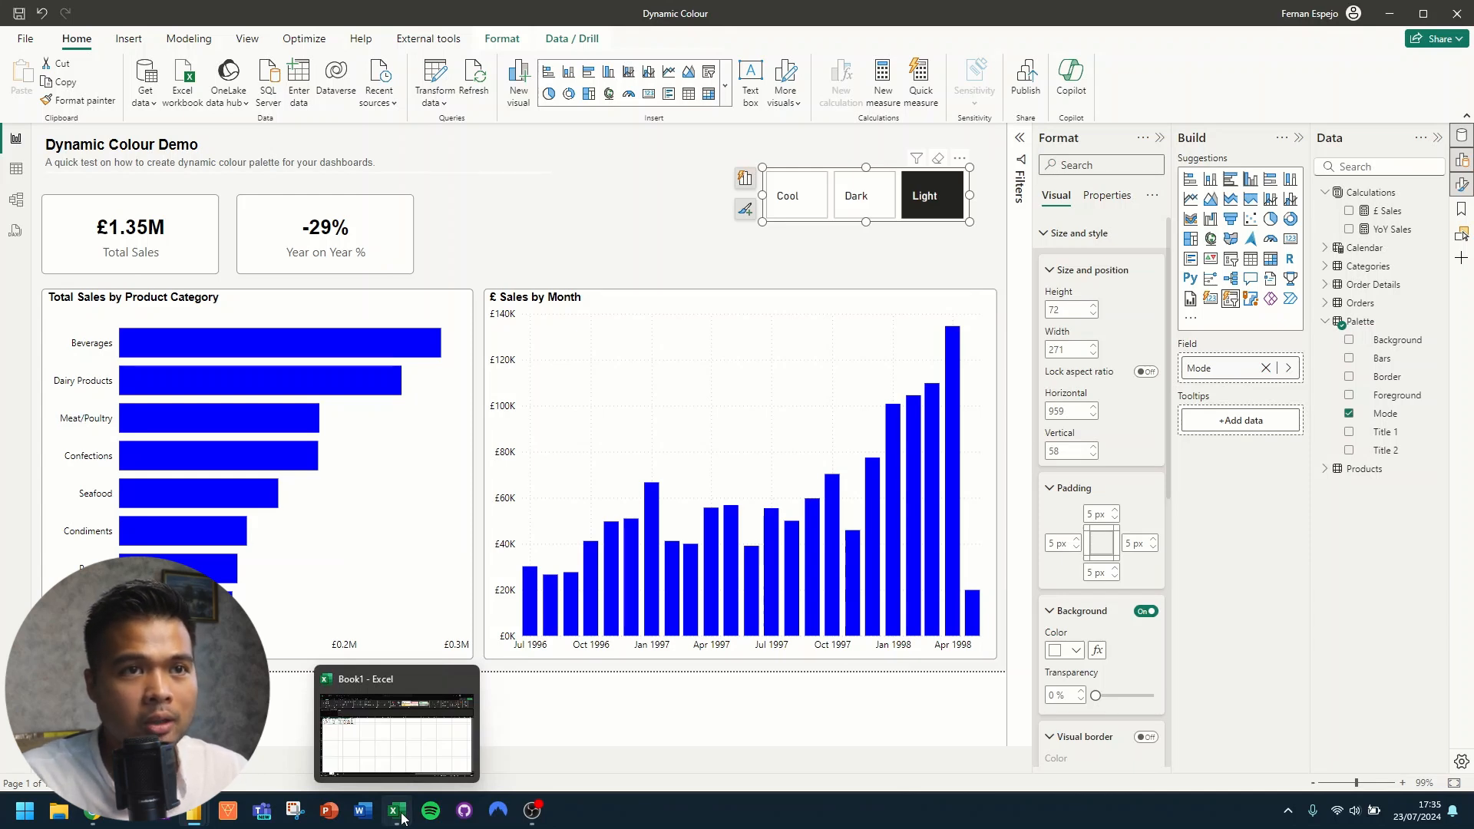
click(402, 819)
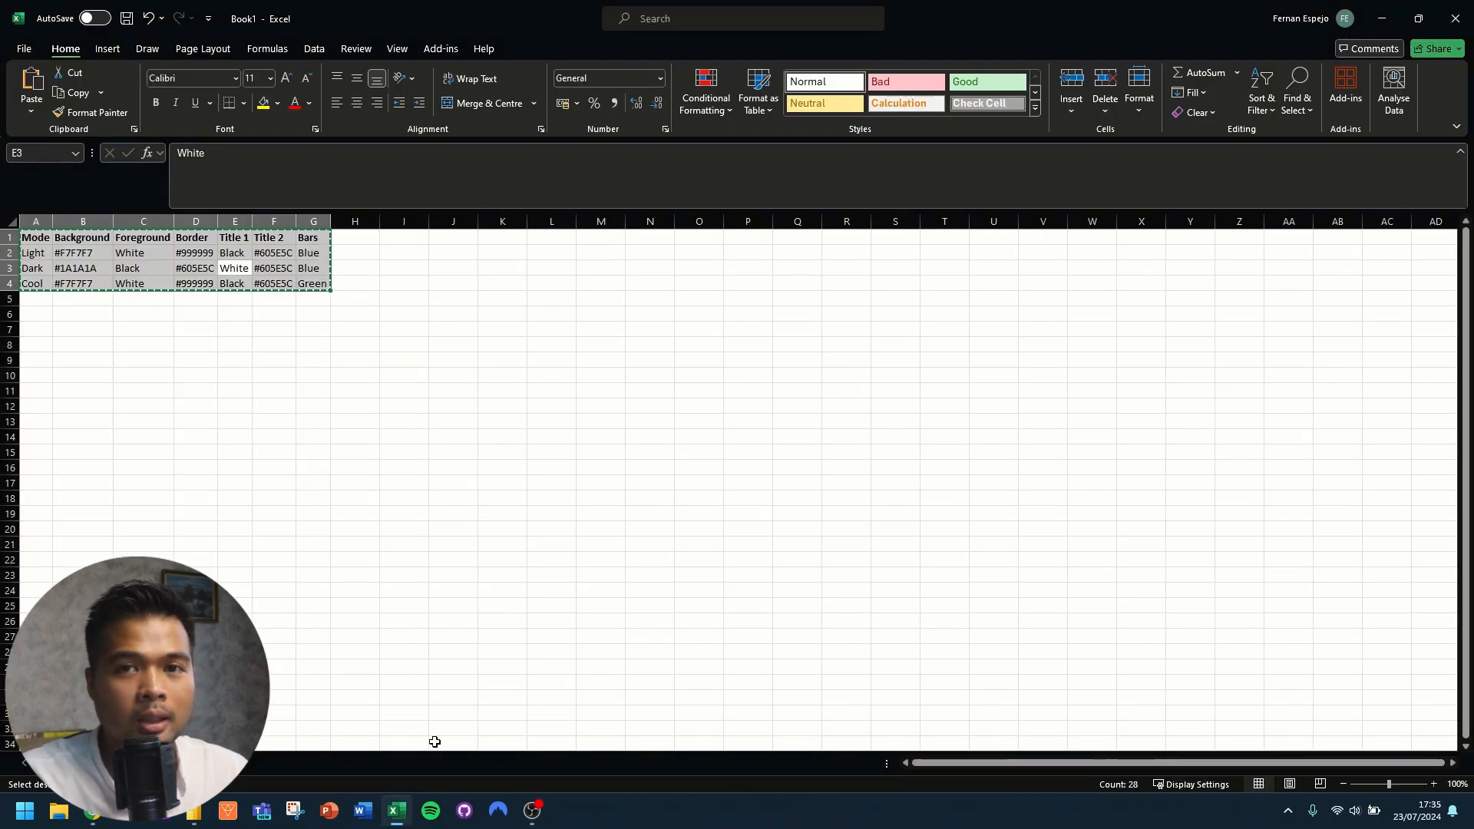